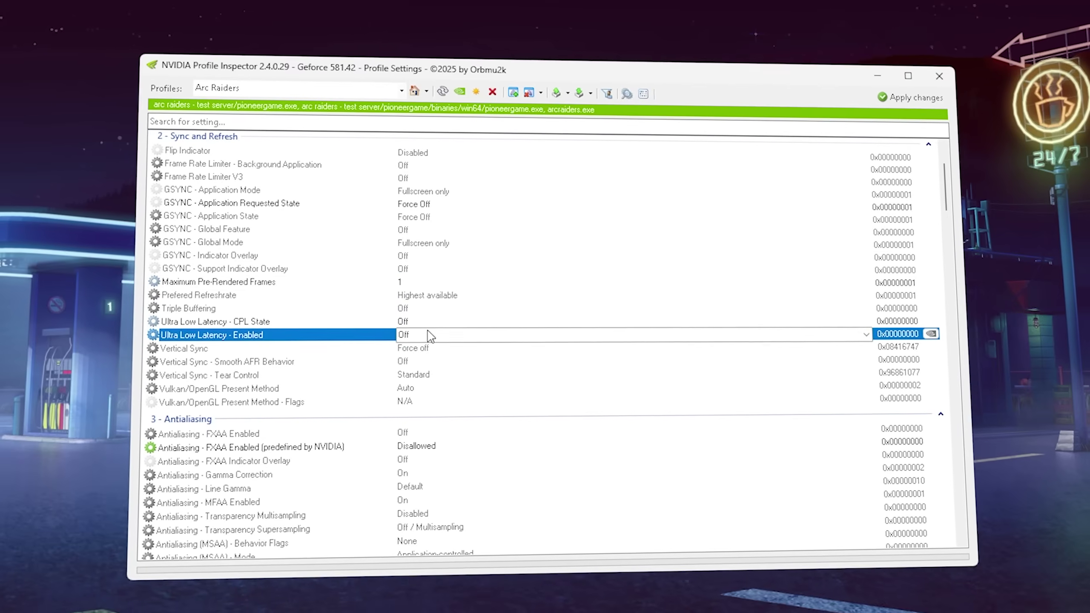
Set the Arc Raiders profile's Ultra Low Latency - CPL State to Ultra and review its description.
click(425, 321)
click(425, 321)
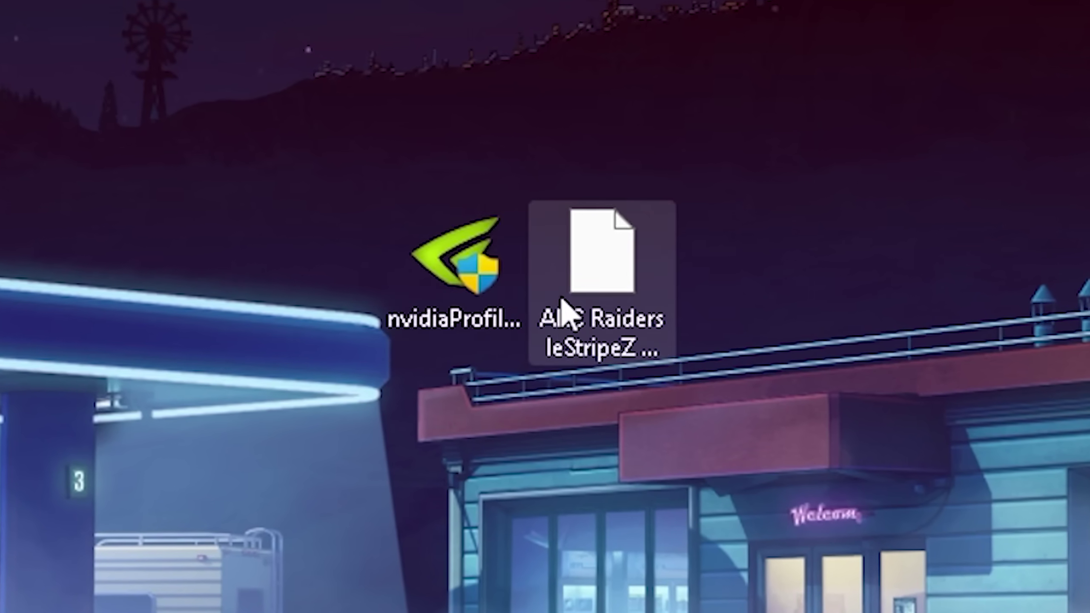
click(382, 270)
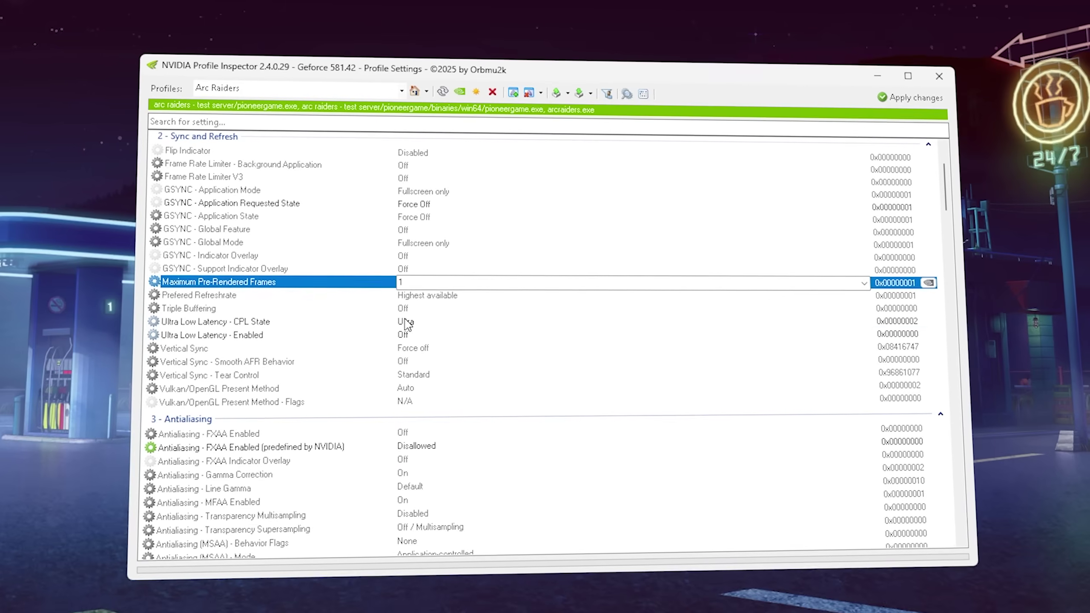
click(405, 323)
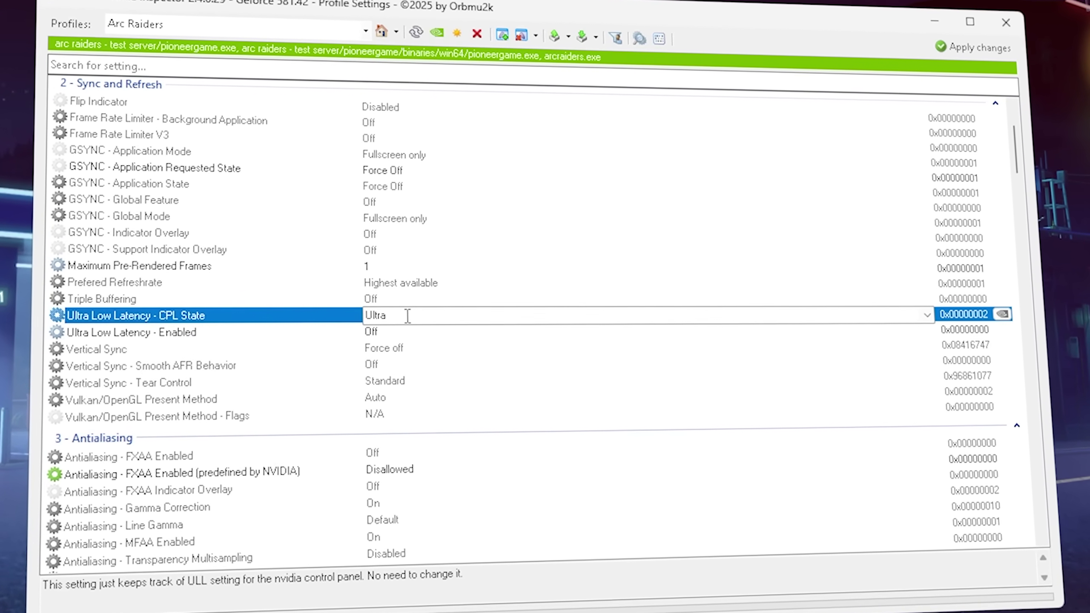
click(92, 335)
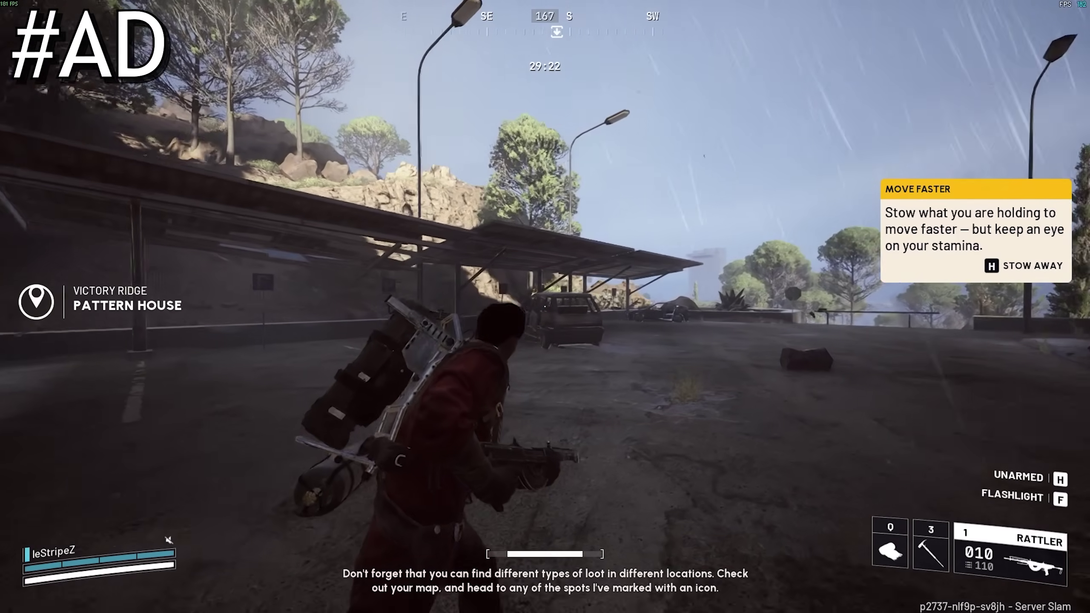
Stow the rifle and check GearUP Booster's boost savings: about 8 ms ping, 0% packet loss.
key(h)
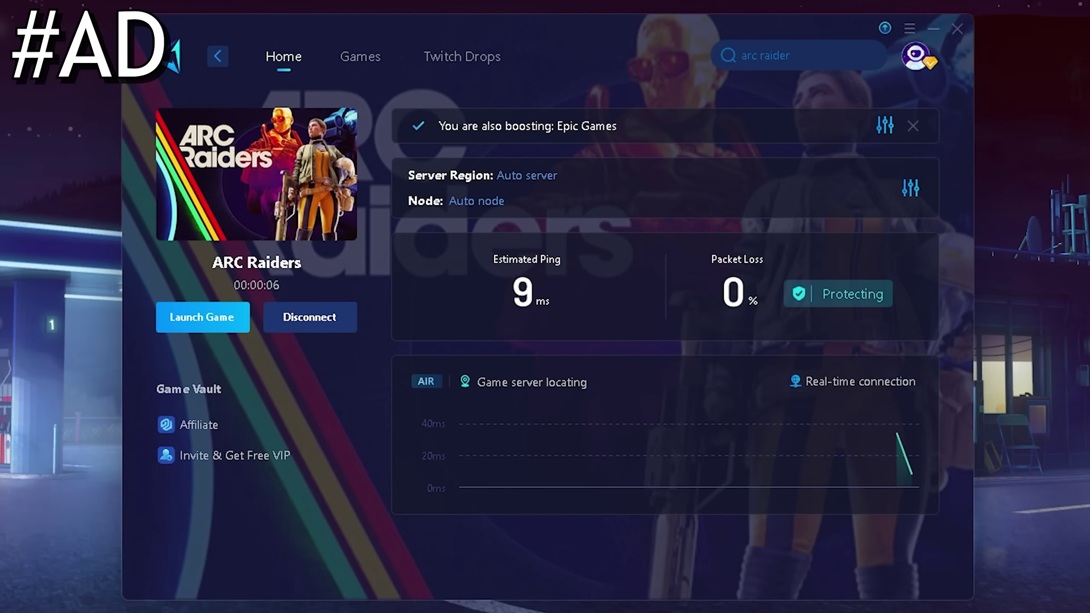
mouse_move(569, 303)
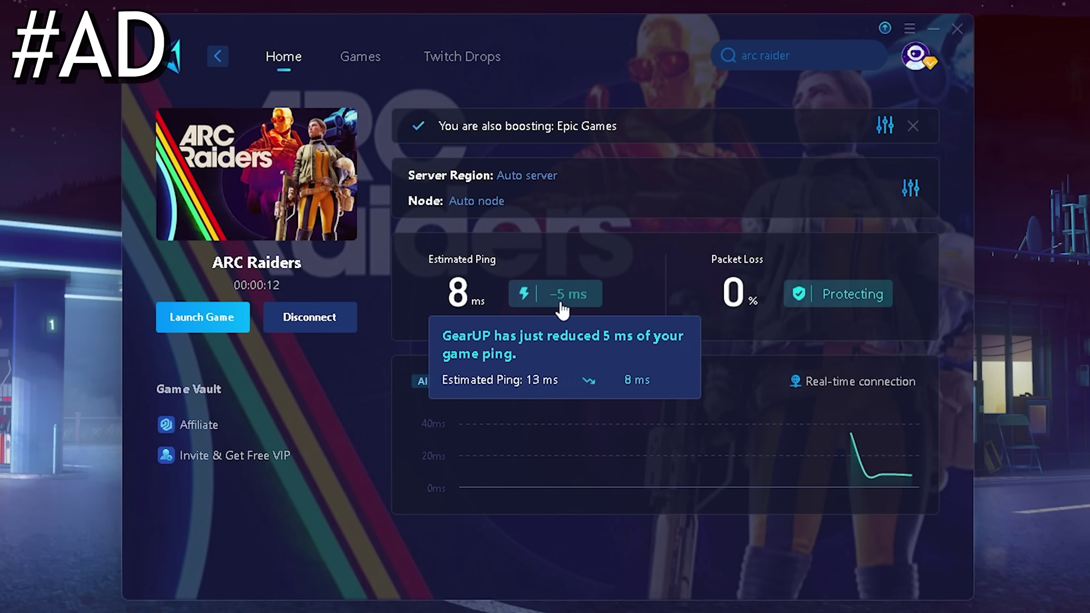
mouse_move(841, 308)
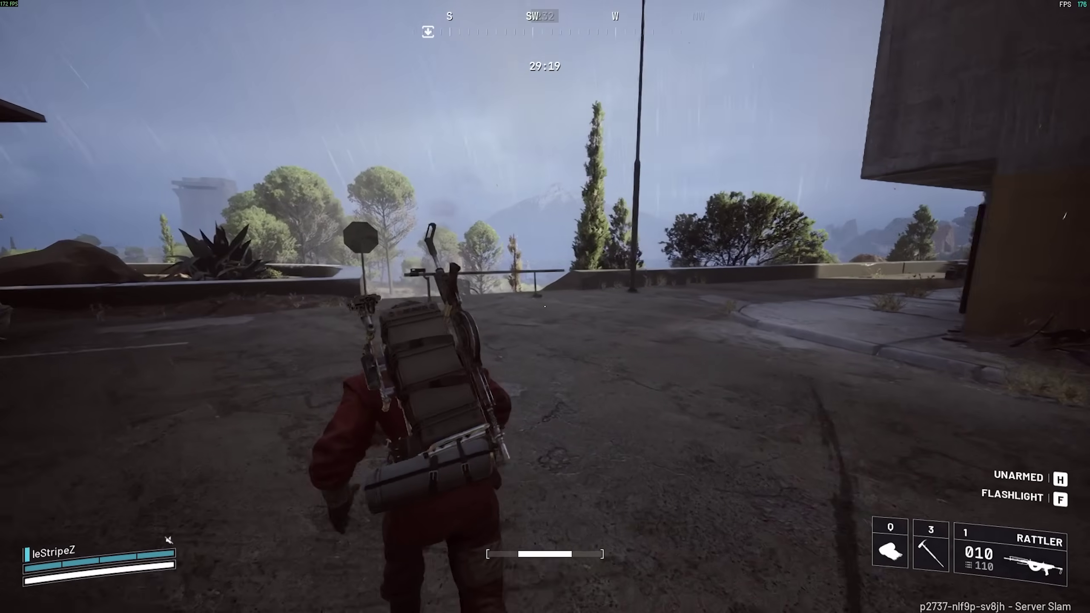
Run along the walkway to the cliff edge and aim the rifle out over the valley.
key(w)
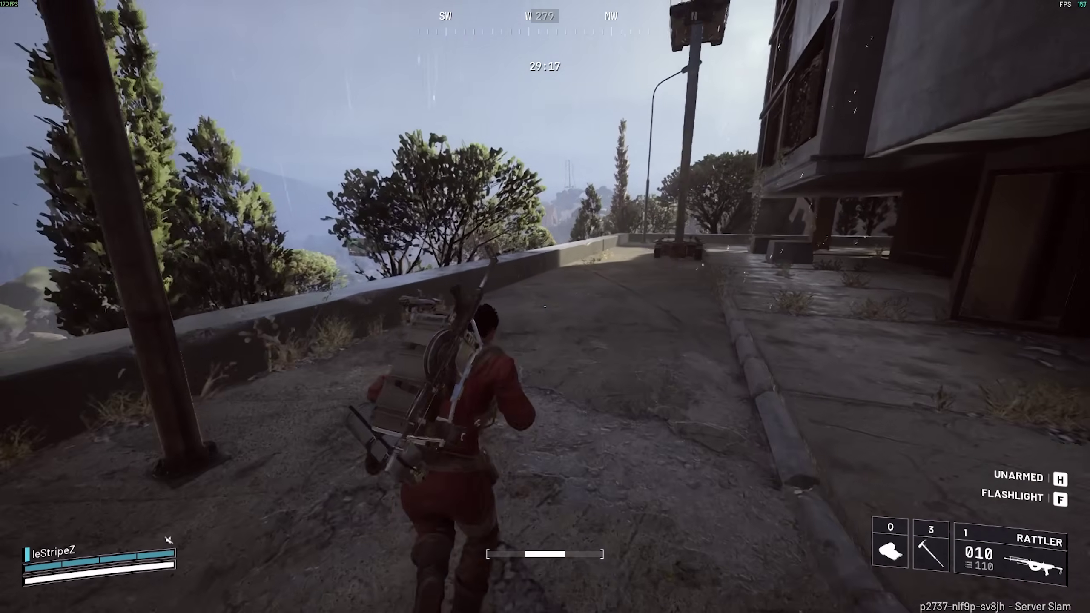
key(w)
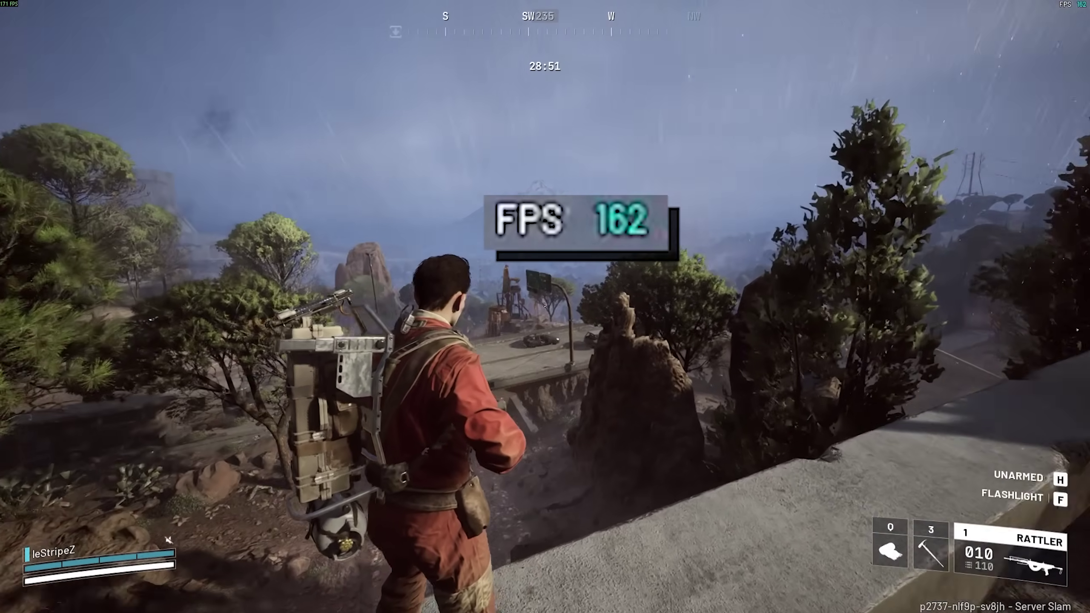
right_click(545, 307)
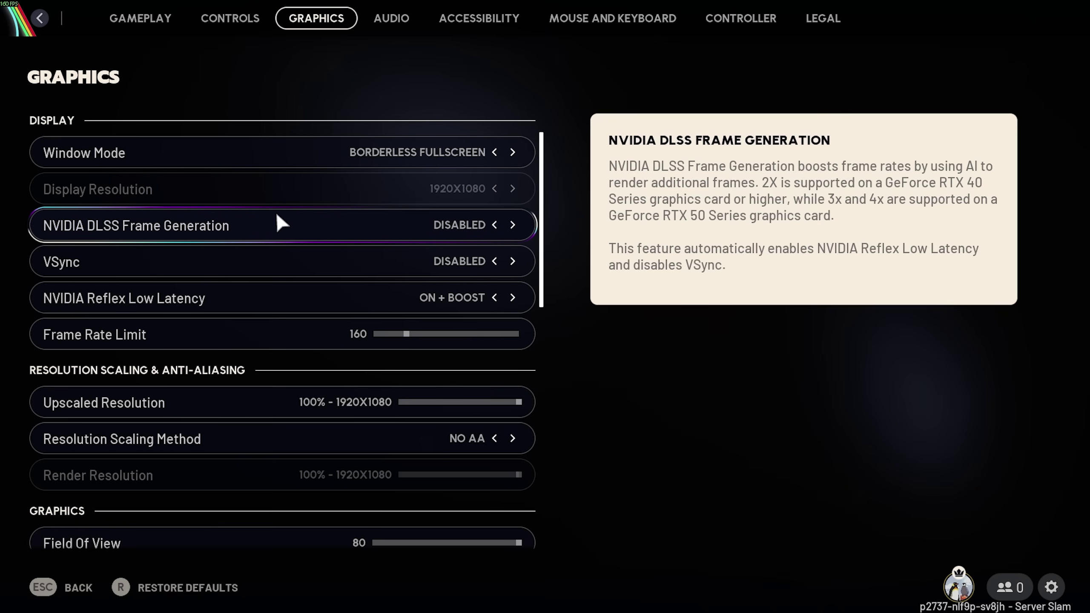
Switch the Graphics Resolution Scaling Method from NO AA to NVIDIA DLSS.
scroll(277, 214, down, 2)
mouse_move(269, 309)
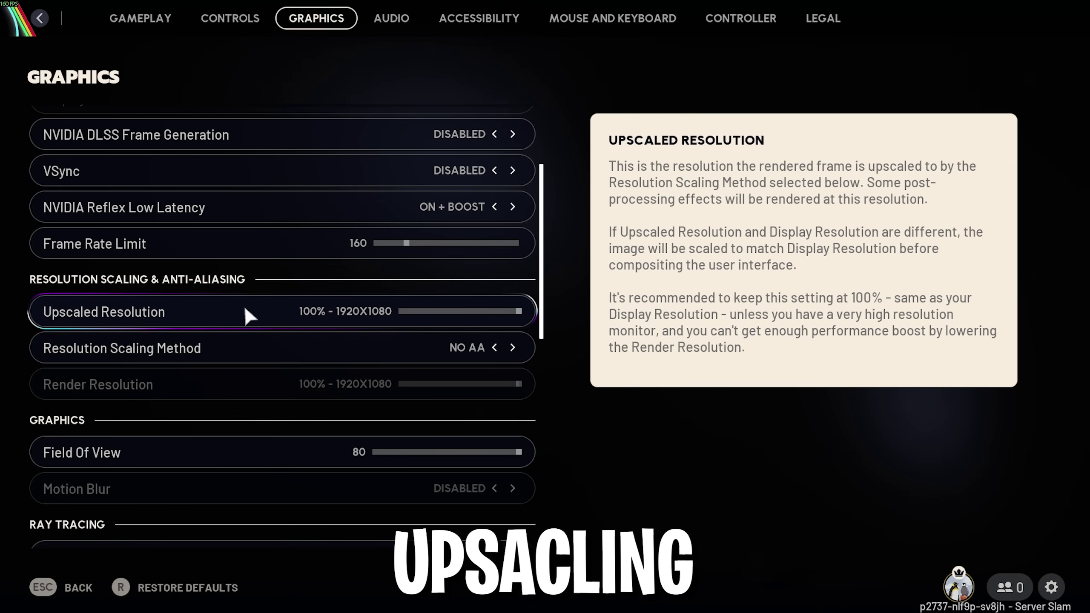
scroll(243, 307, down, 7)
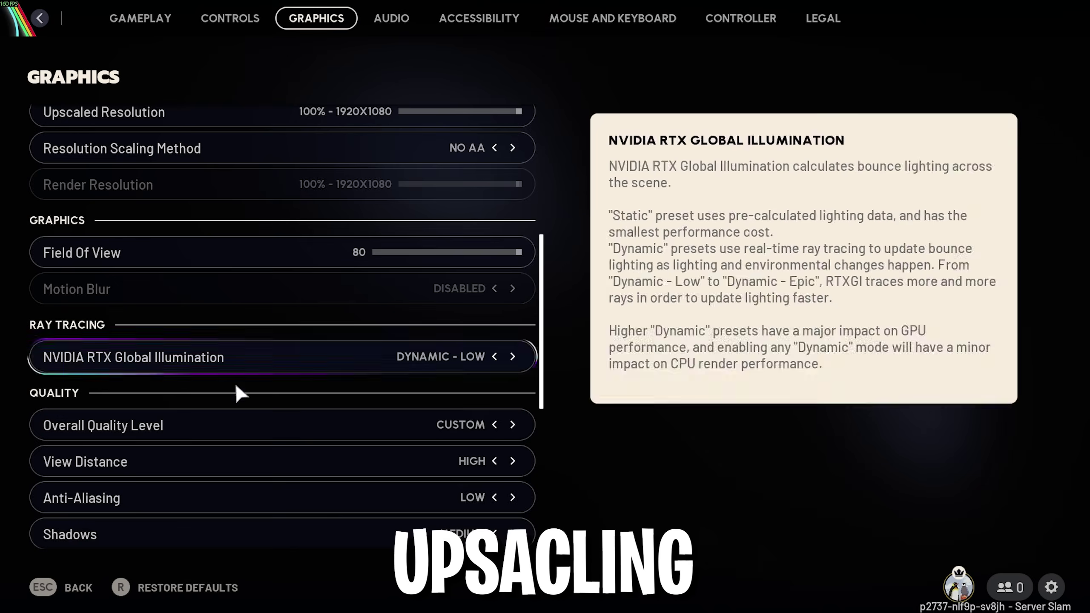
scroll(348, 413, up, 5)
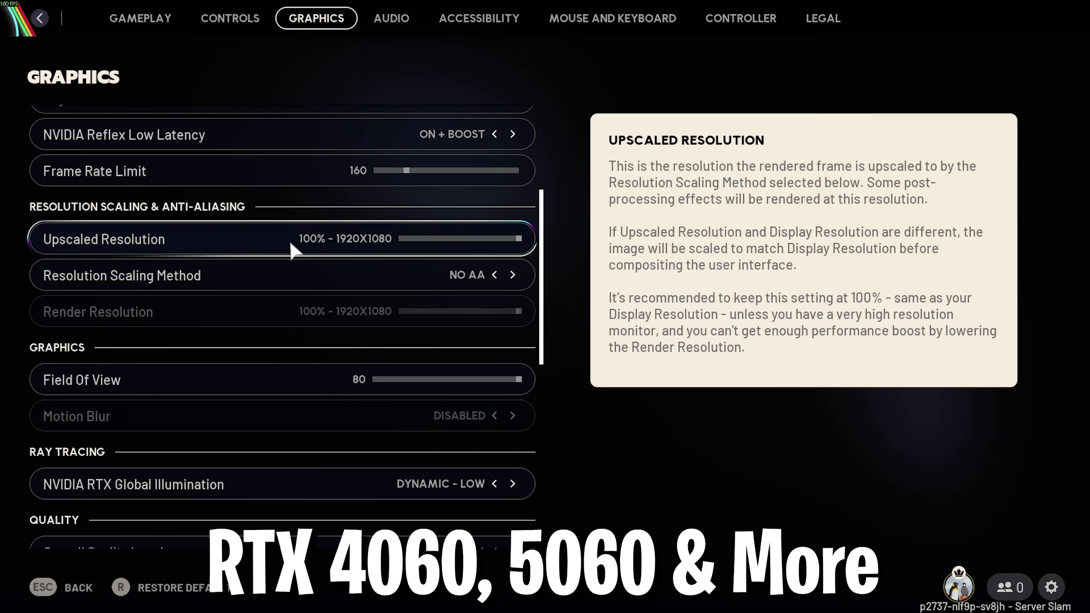
click(493, 275)
click(494, 274)
click(495, 274)
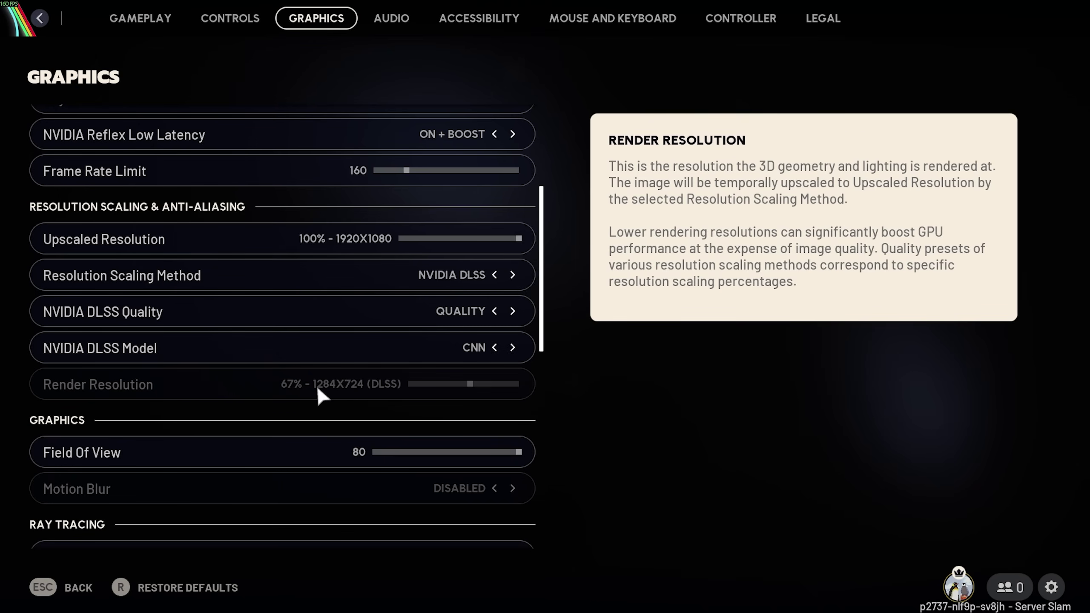
Set NVIDIA DLSS quality to the Quality preset, rendering at 67% of 1920x1080.
click(494, 311)
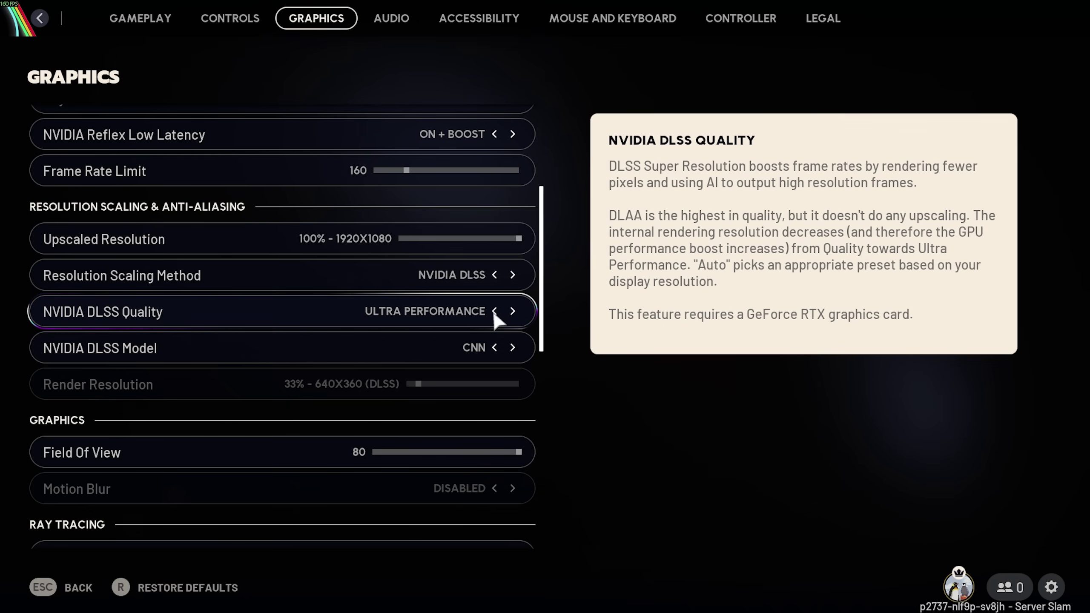
click(494, 310)
click(494, 310)
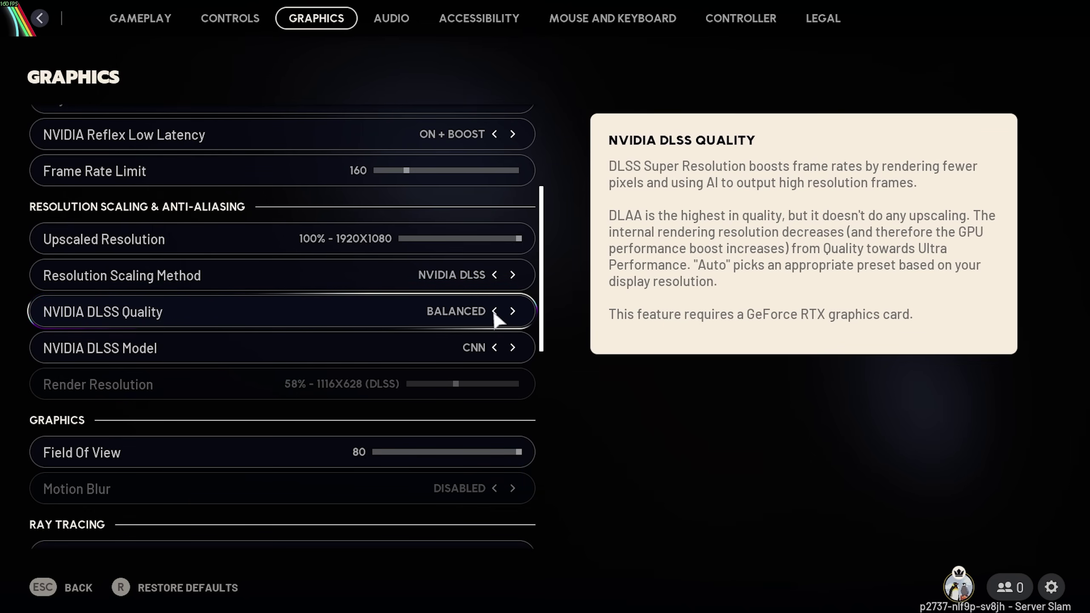
click(494, 310)
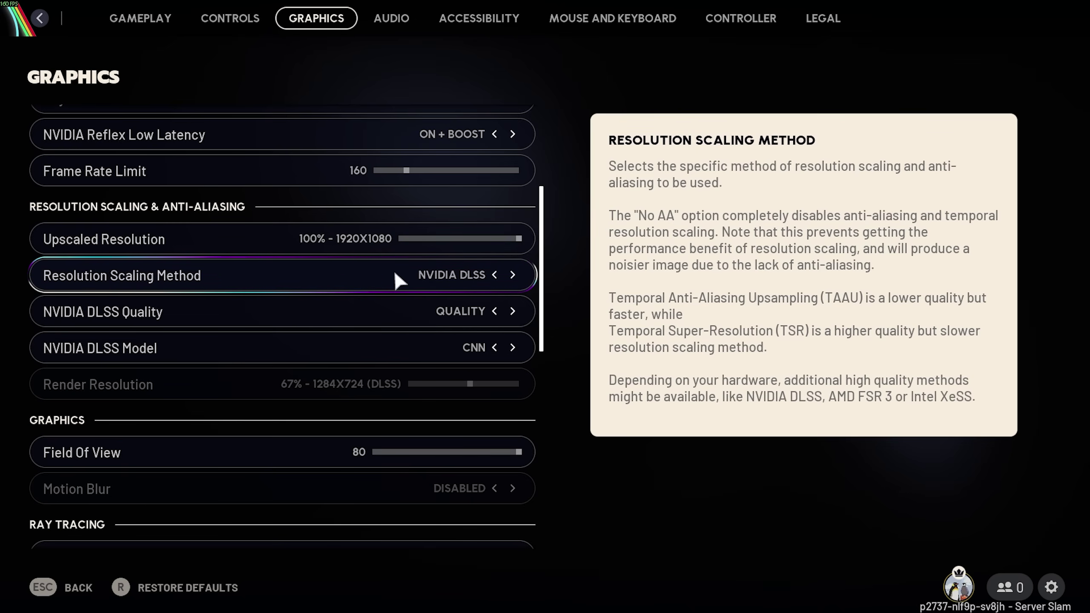
Return the Resolution Scaling Method from NVIDIA DLSS to NO AA at native 1920x1080.
click(513, 275)
click(514, 275)
scroll(75, 152, up, 3)
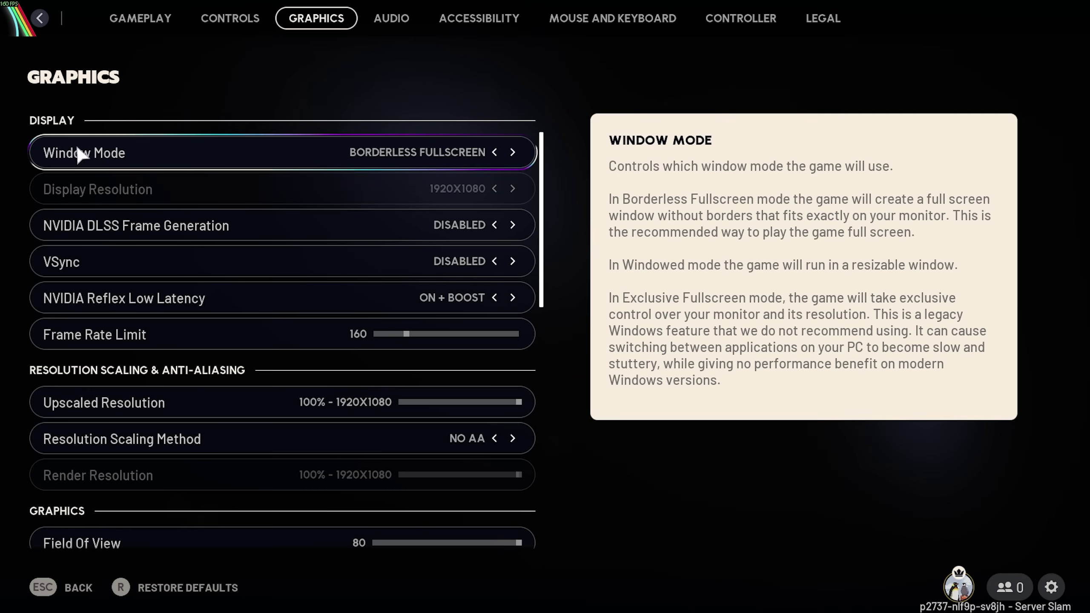
Try Exclusive Fullscreen, then leave Window Mode on Borderless Fullscreen.
click(439, 155)
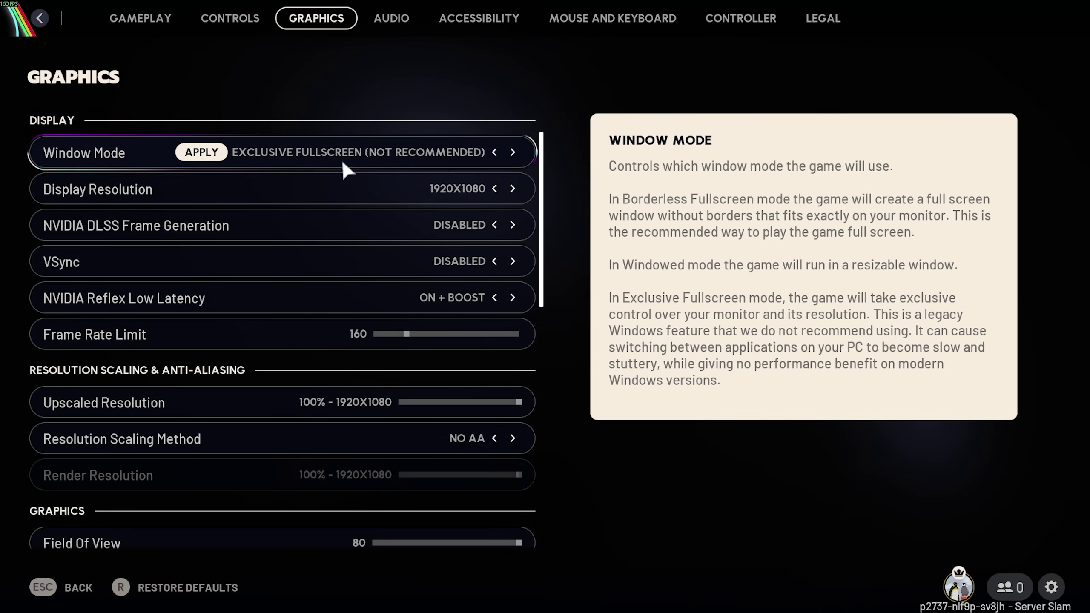
click(512, 153)
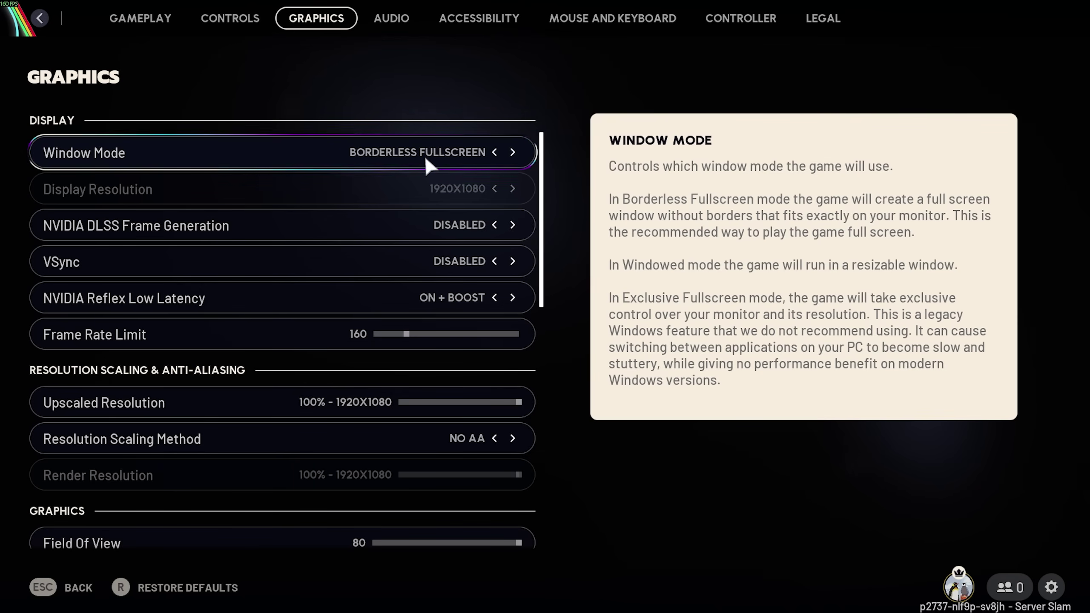
click(424, 156)
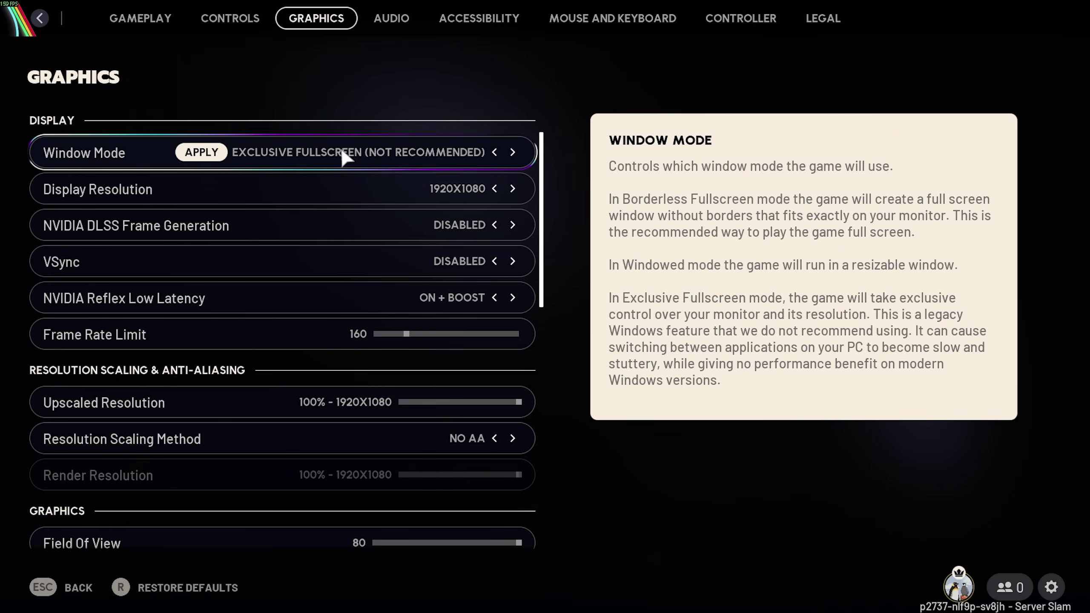
click(511, 152)
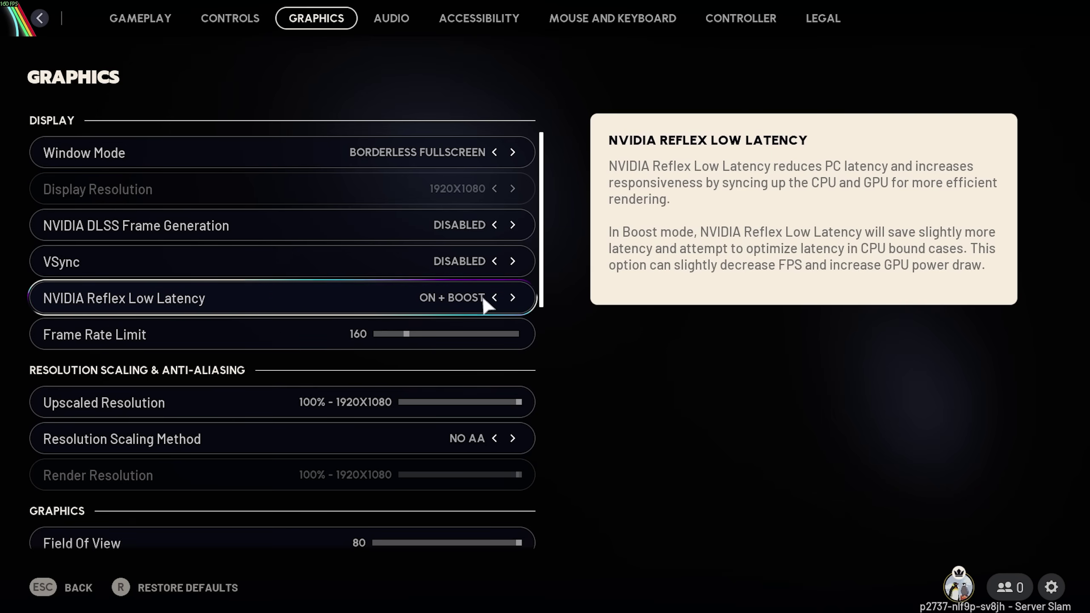
click(495, 298)
click(495, 297)
click(495, 297)
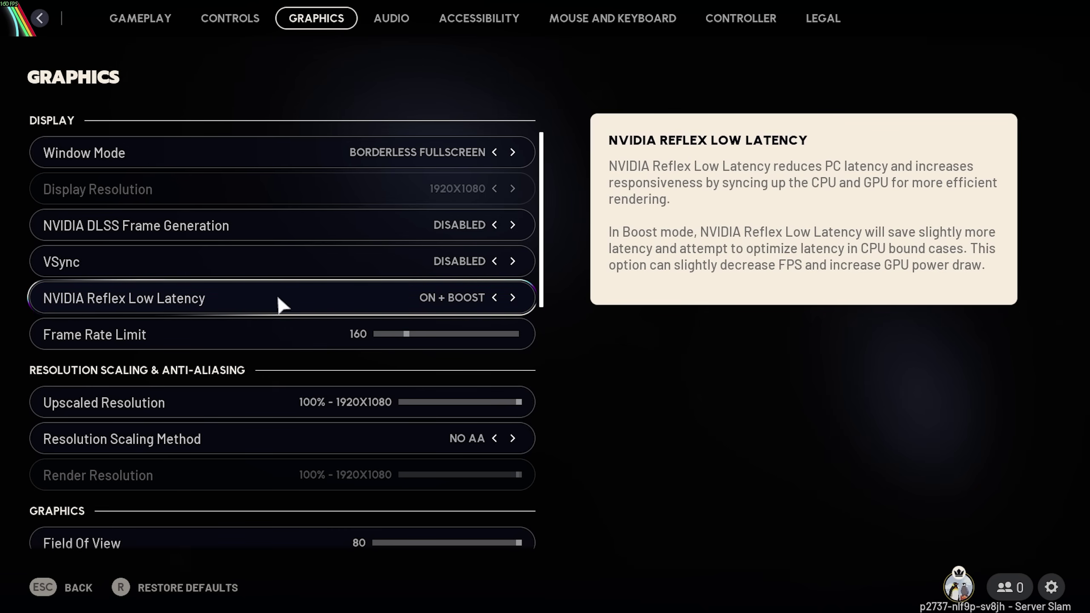
click(494, 298)
click(494, 297)
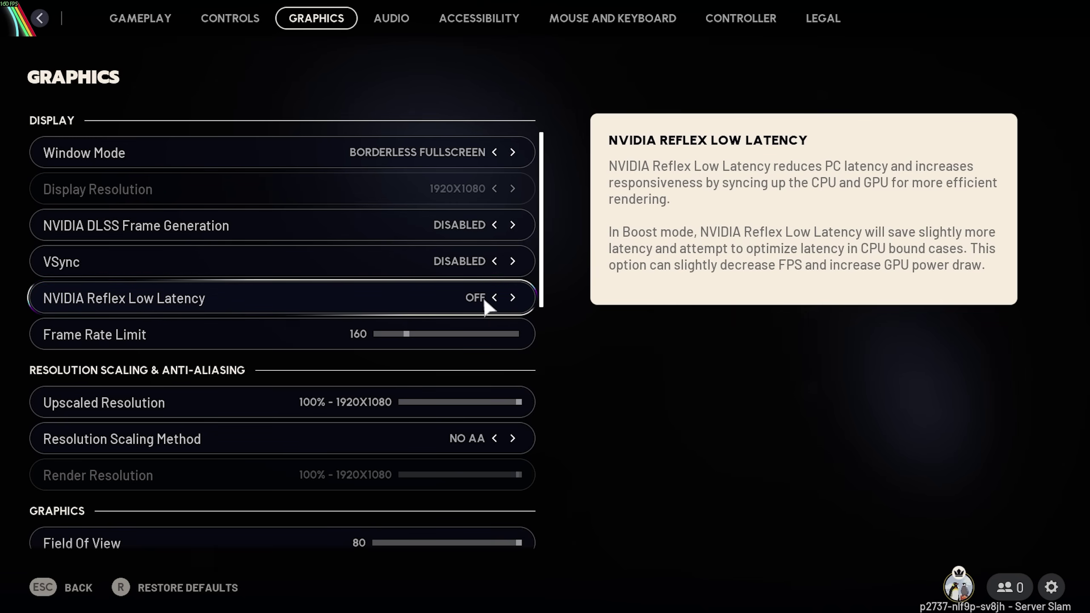
click(495, 298)
click(495, 297)
click(511, 297)
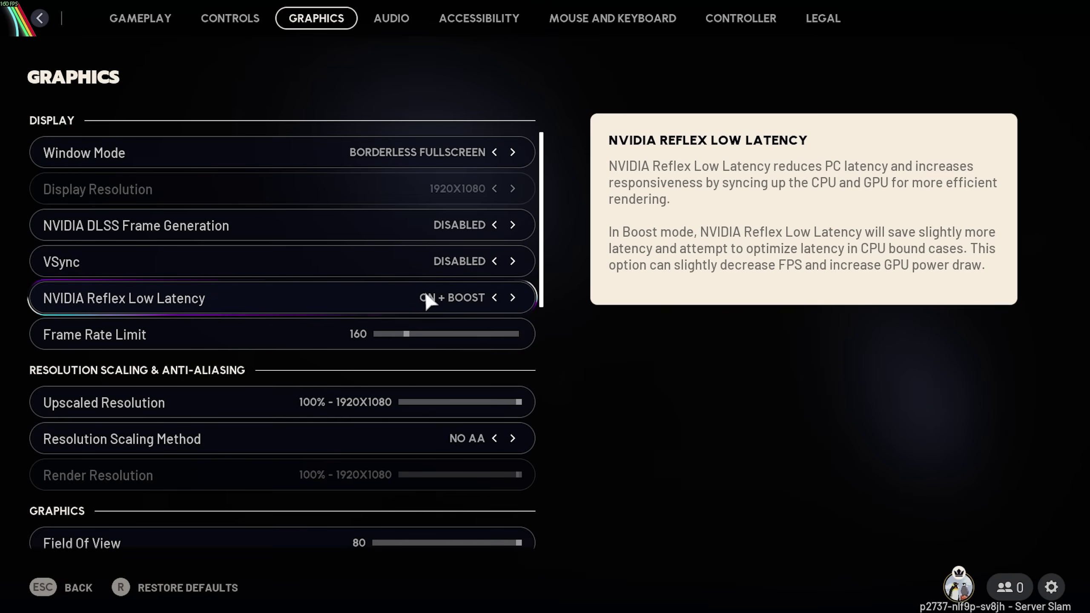
click(495, 296)
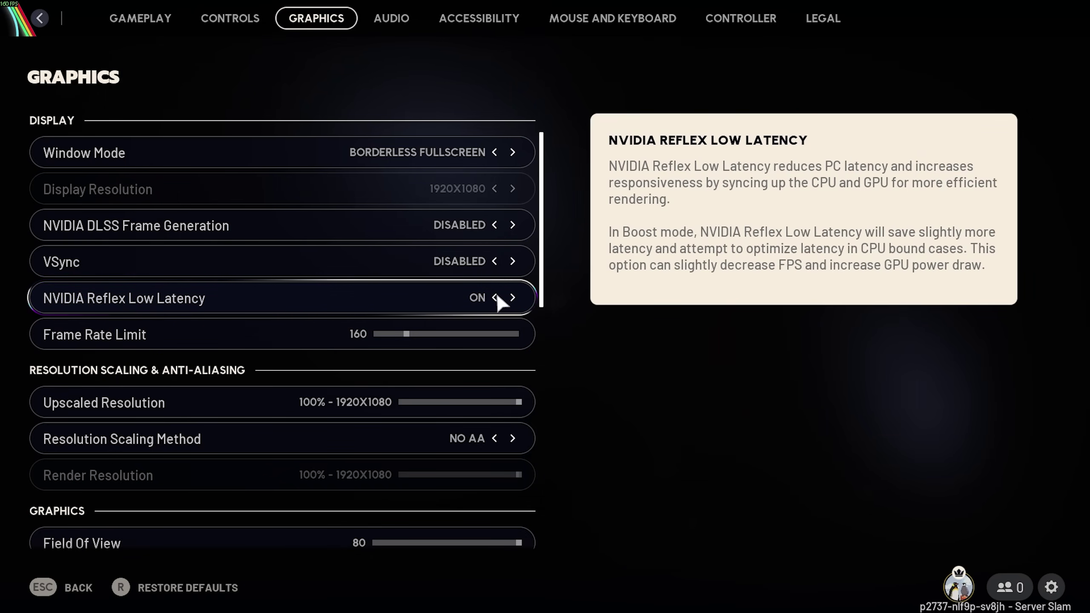
click(495, 296)
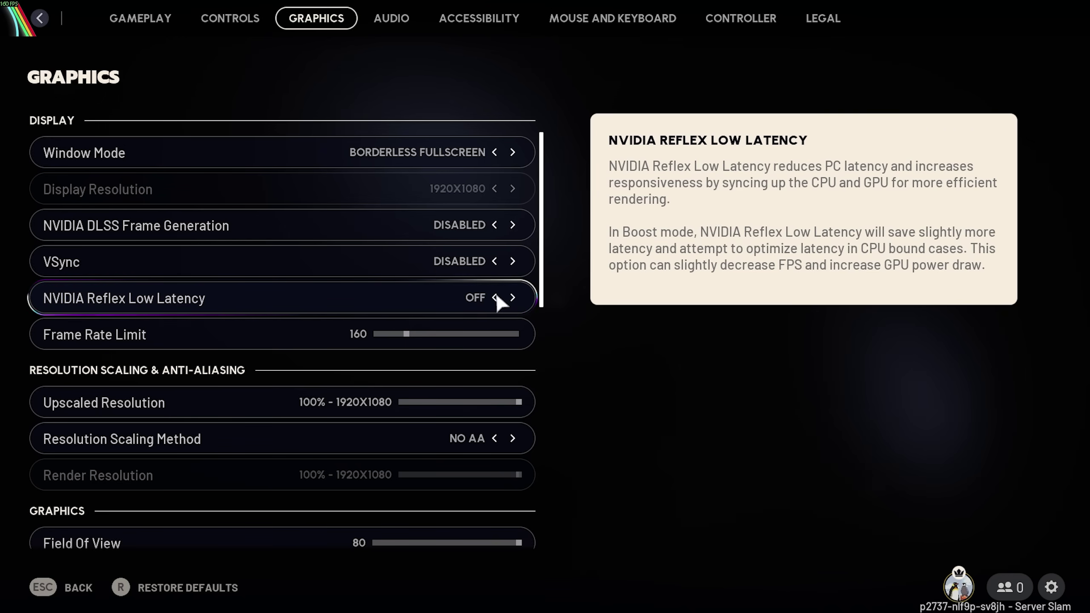
click(495, 296)
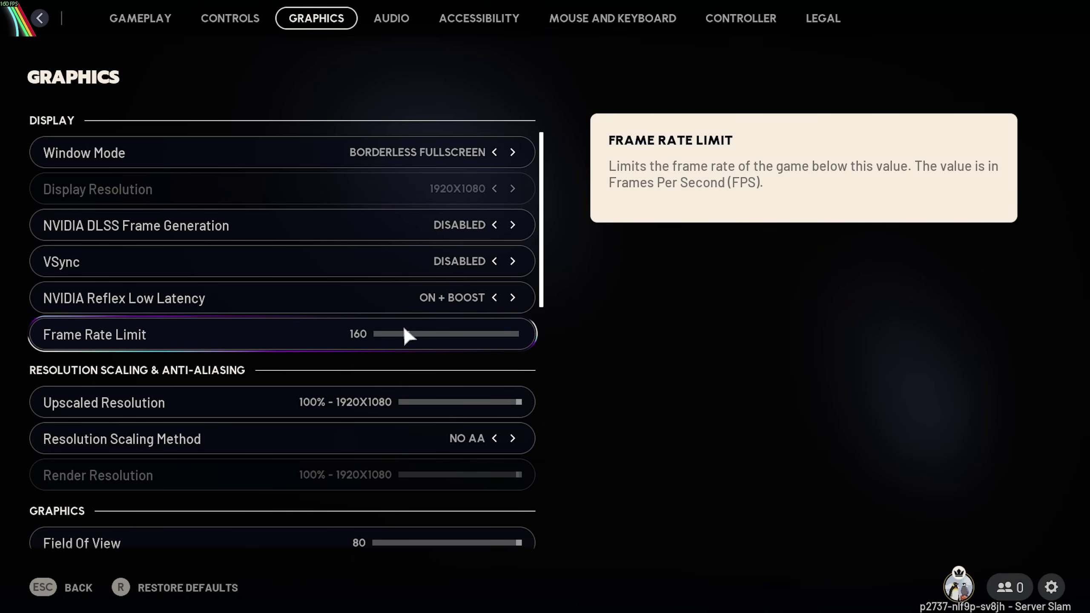
Lower the Frame Rate Limit slider to 160 FPS.
scroll(404, 329, down, 1)
drag(406, 297, 540, 297)
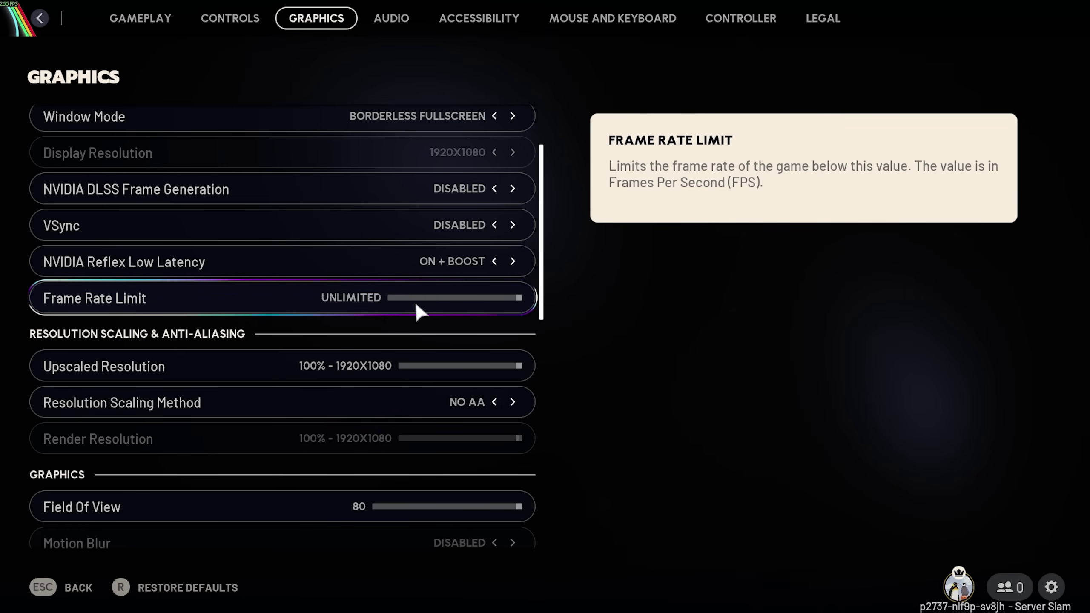
key(Left)
key(Left)
key(Left)
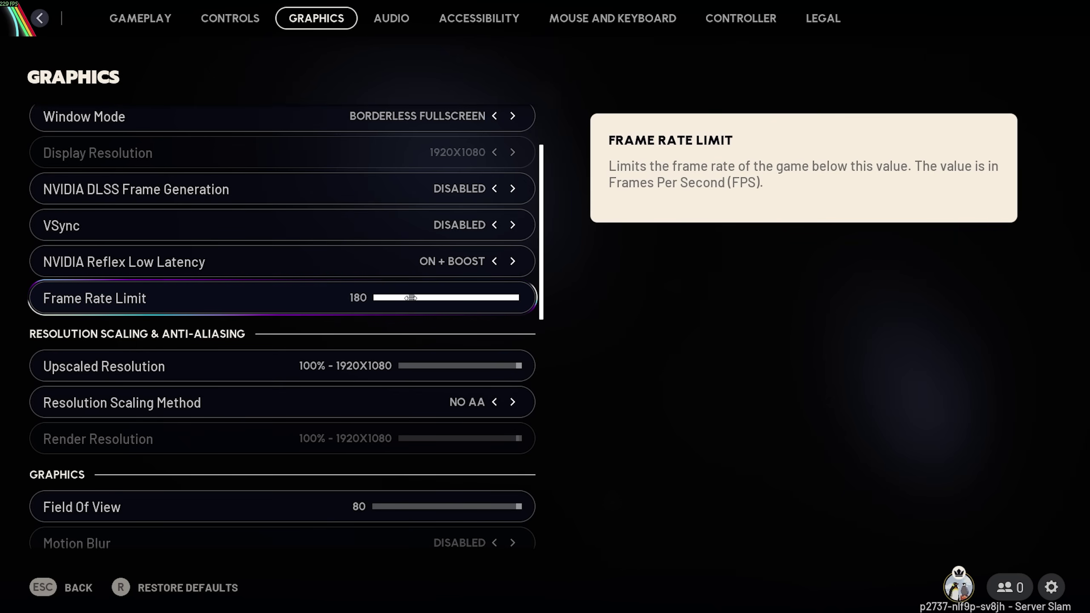
drag(410, 298, 406, 298)
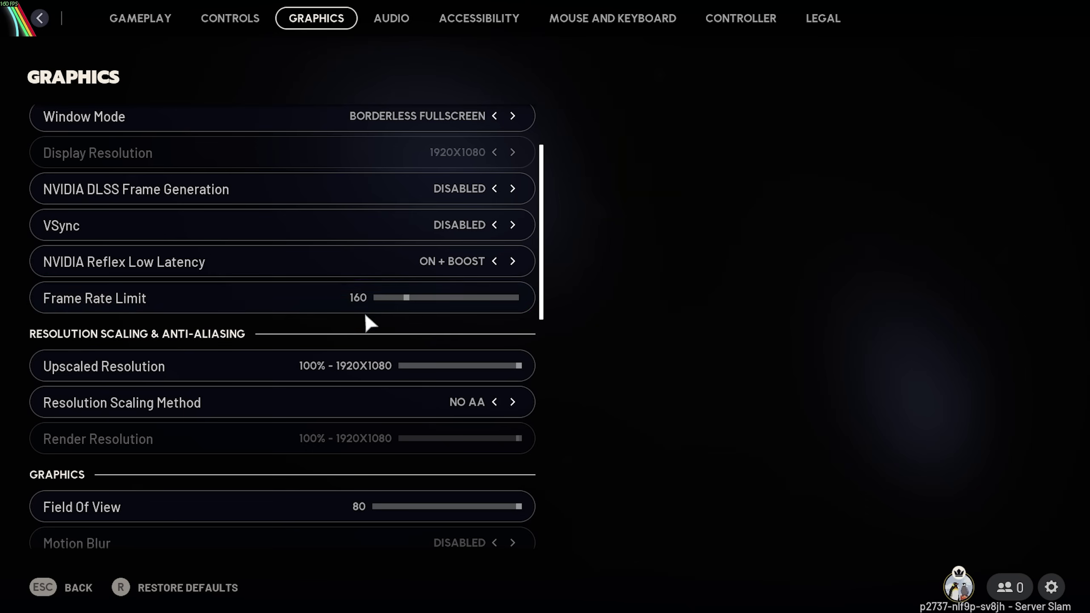
scroll(157, 308, down, 2)
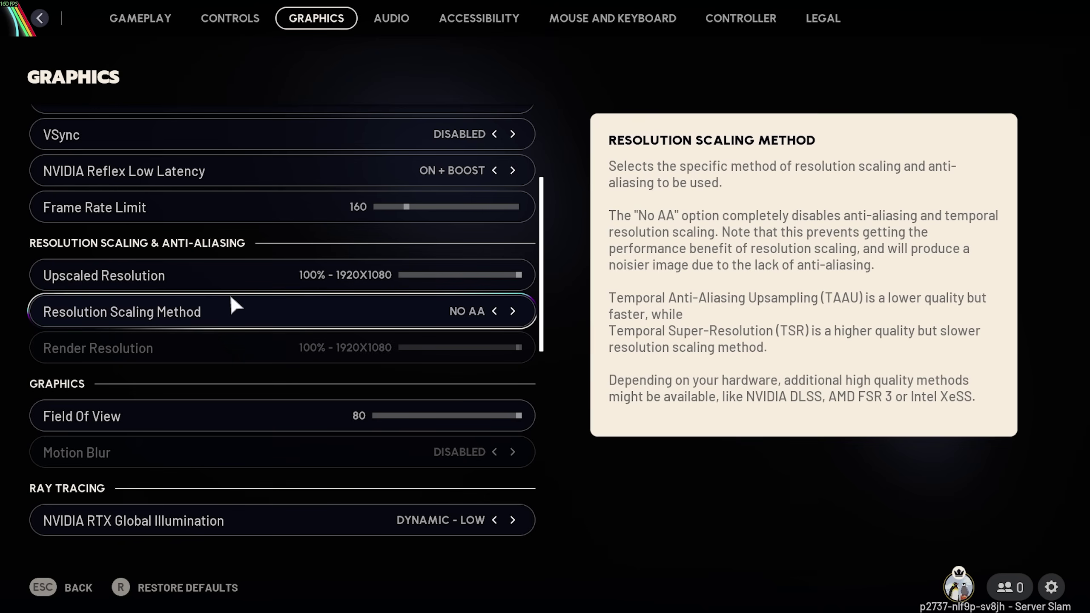
scroll(220, 292, down, 4)
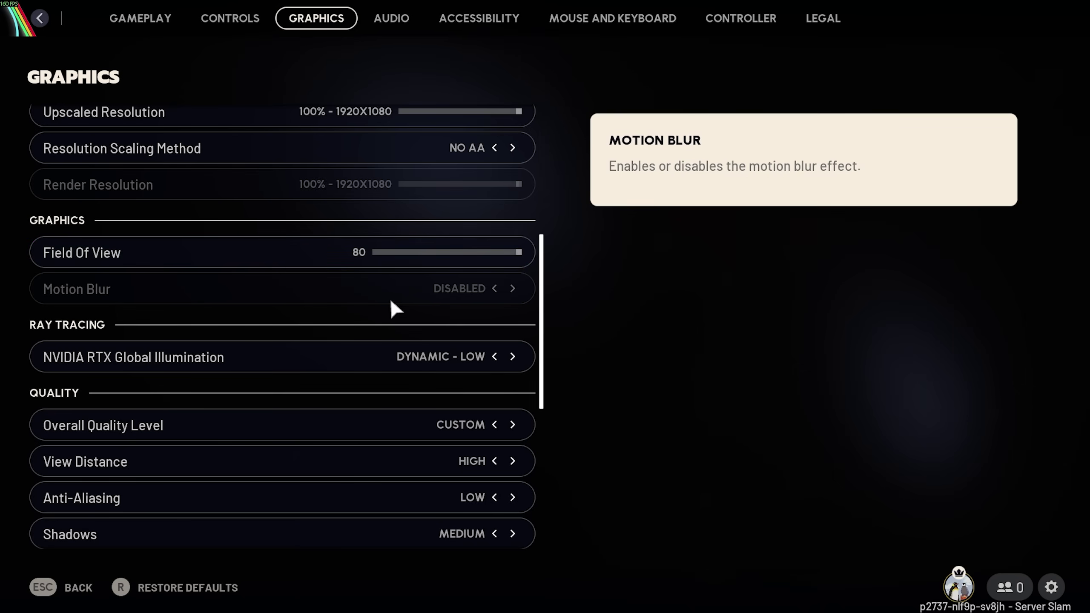
scroll(257, 324, down, 1)
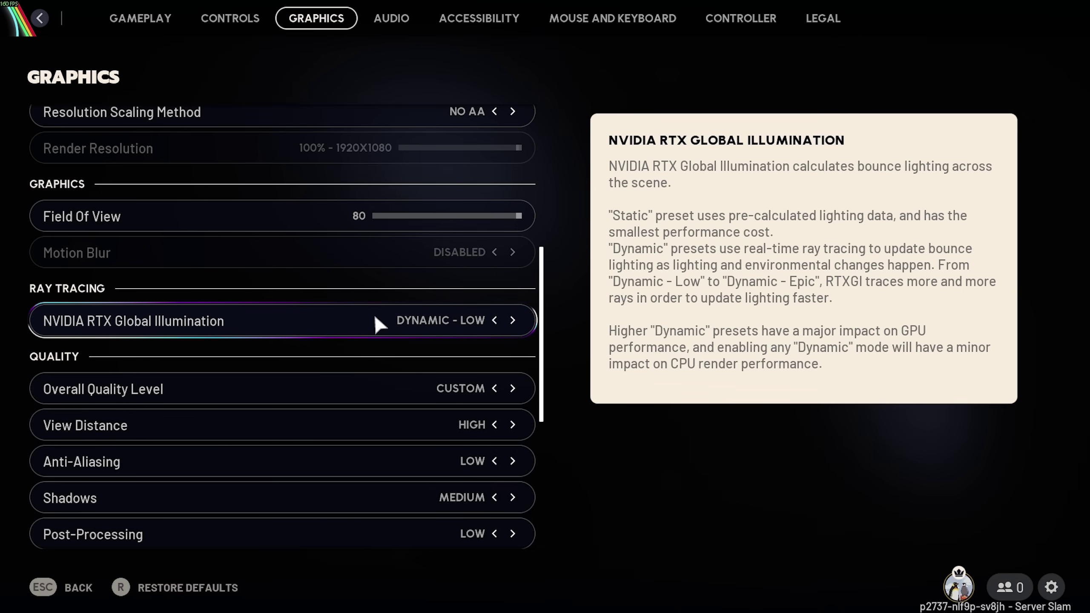
click(495, 319)
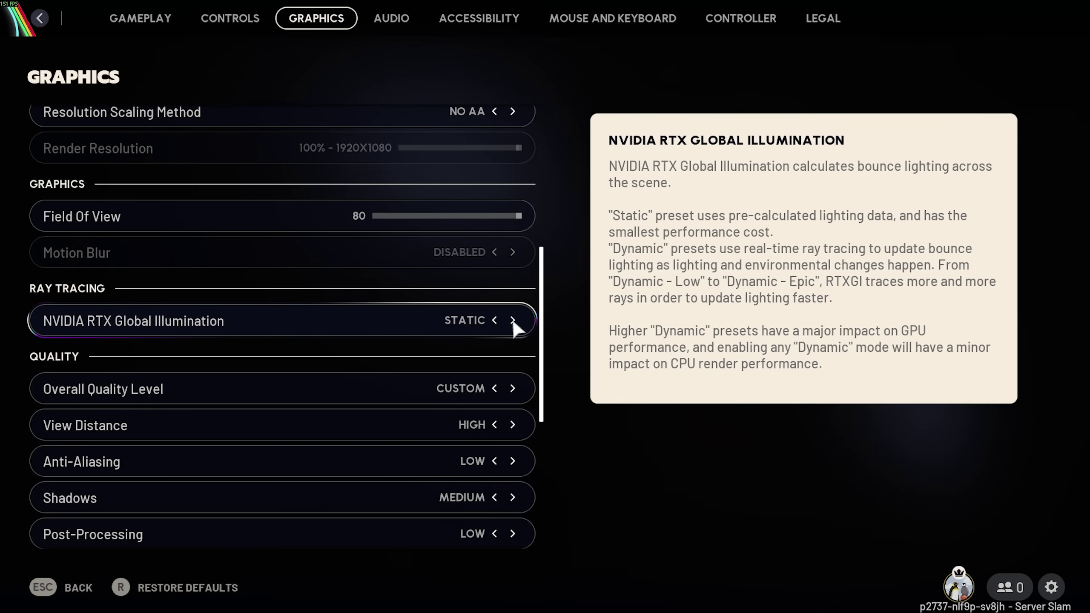
click(513, 320)
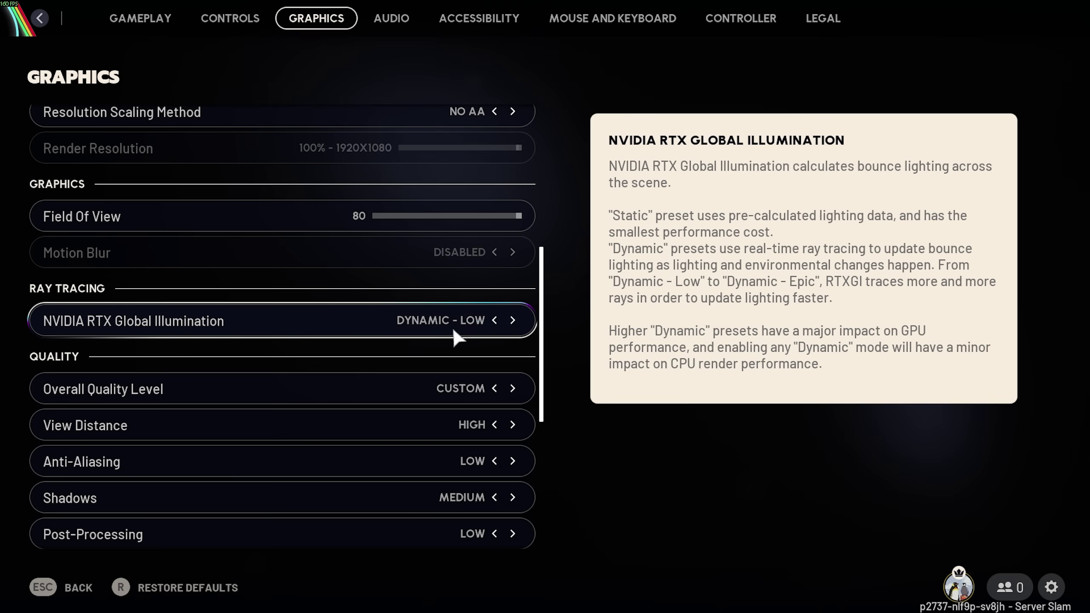
scroll(452, 327, down, 2)
scroll(434, 318, down, 2)
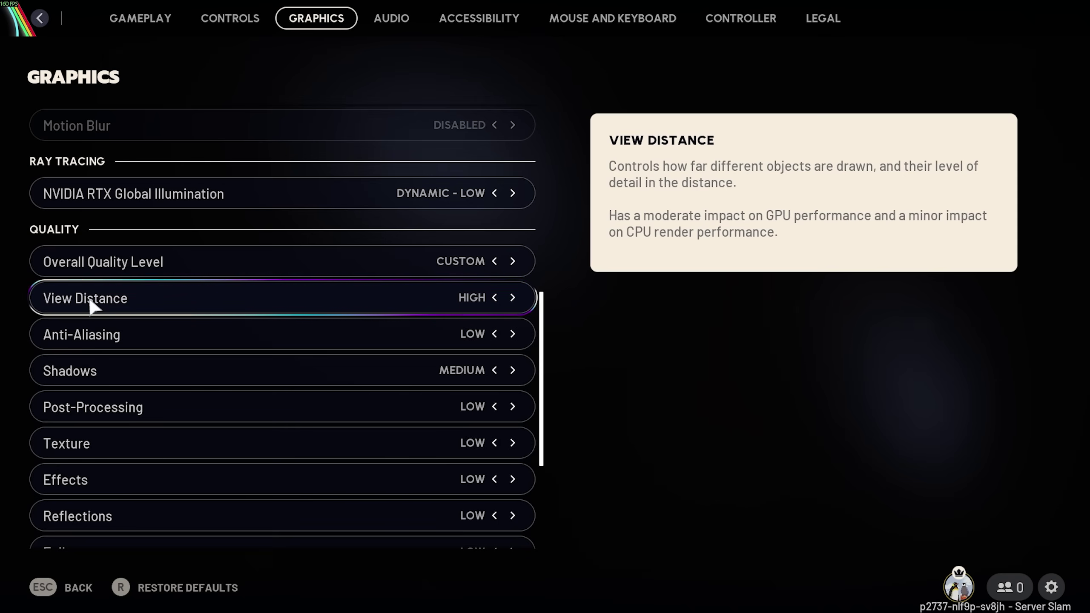
click(495, 297)
click(511, 296)
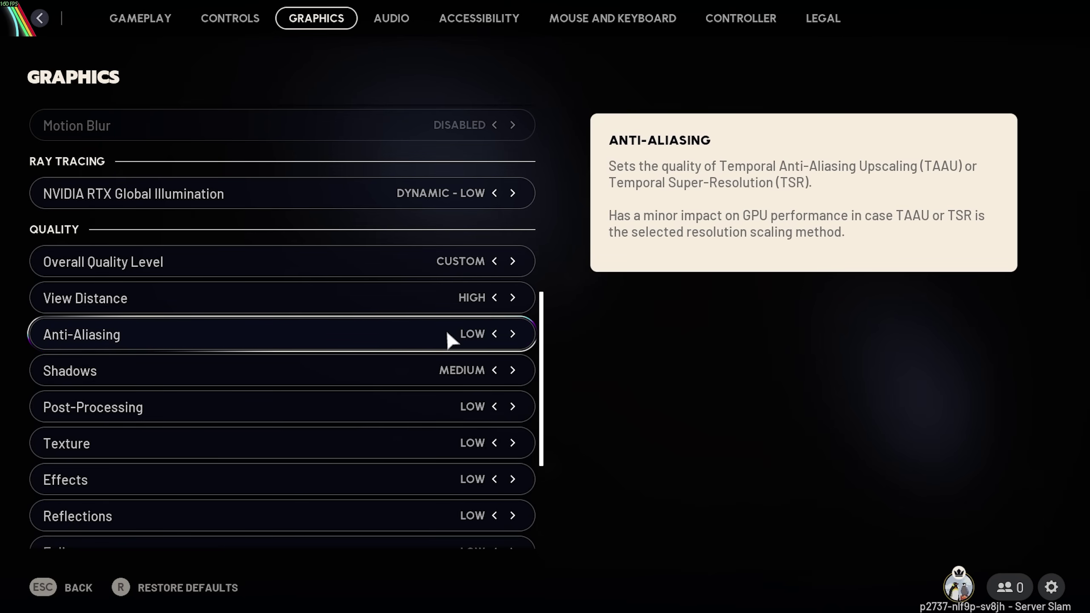
click(513, 334)
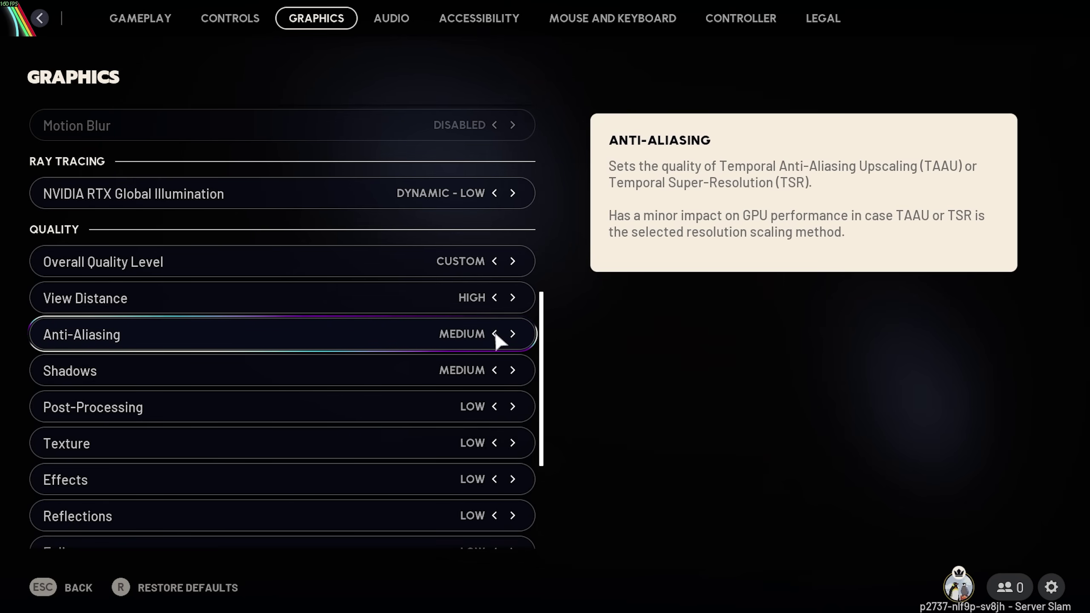
click(495, 334)
click(495, 334)
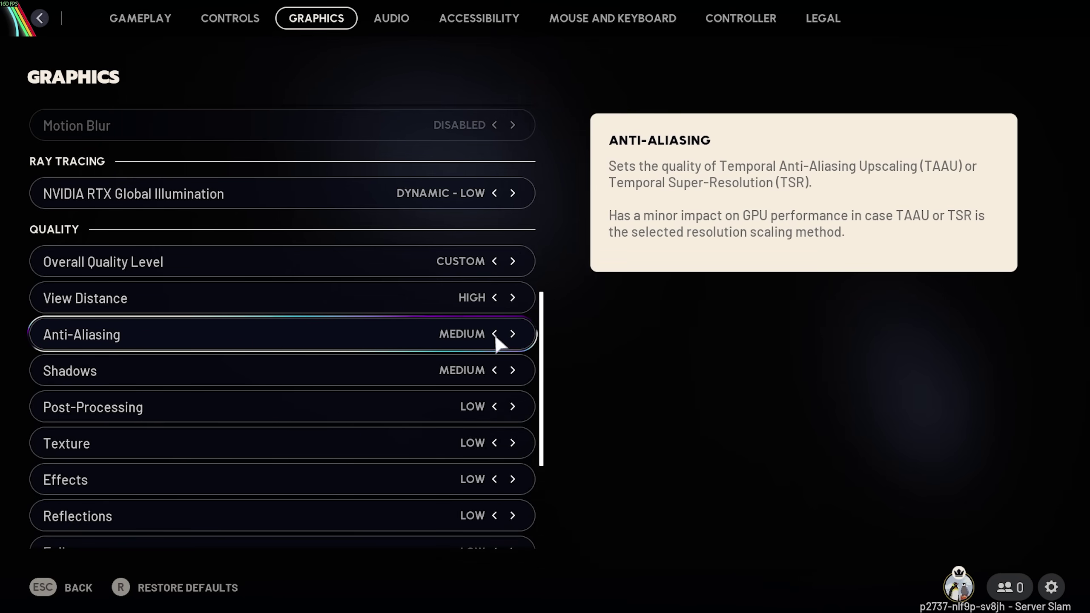
click(495, 334)
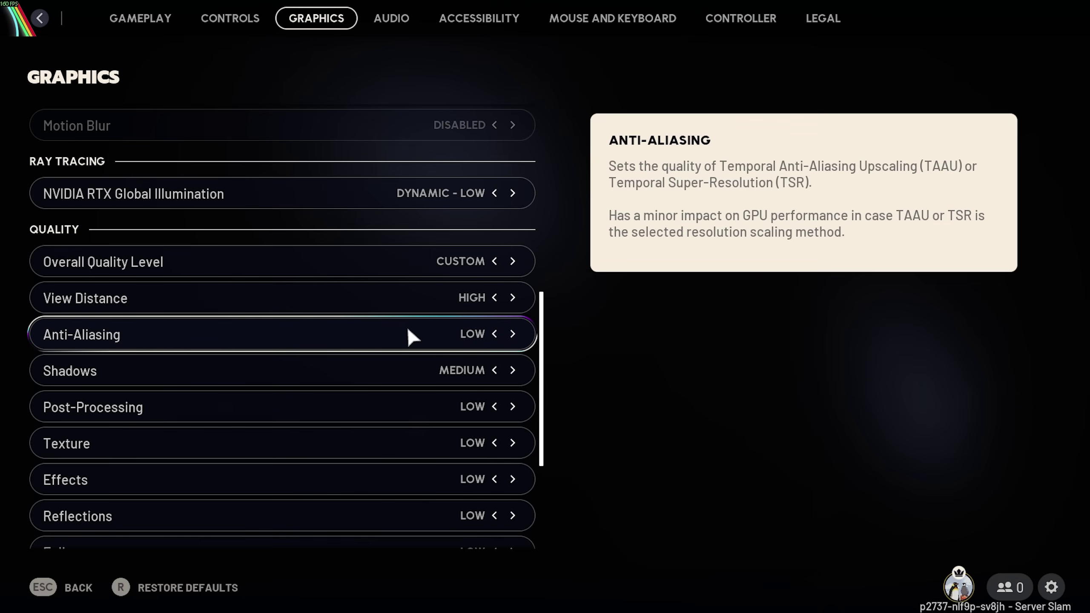
scroll(429, 326, down, 1)
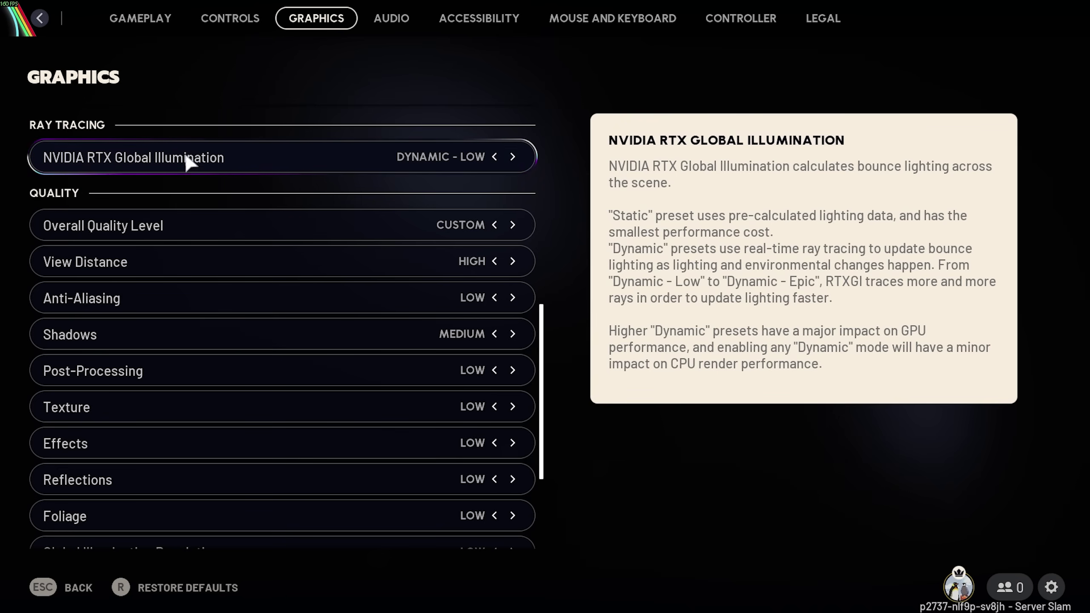
click(414, 337)
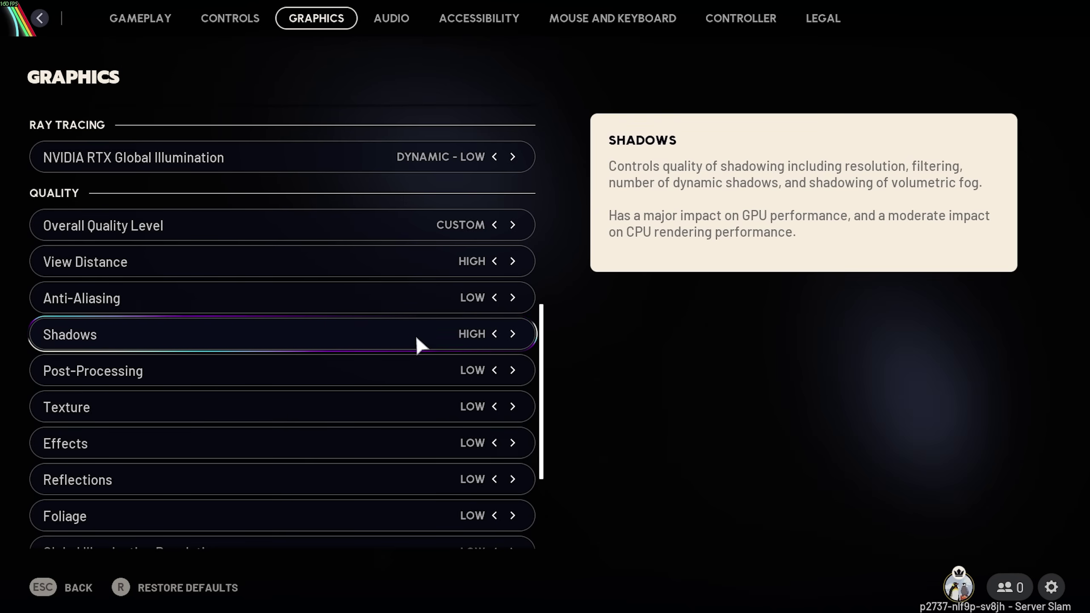
click(491, 331)
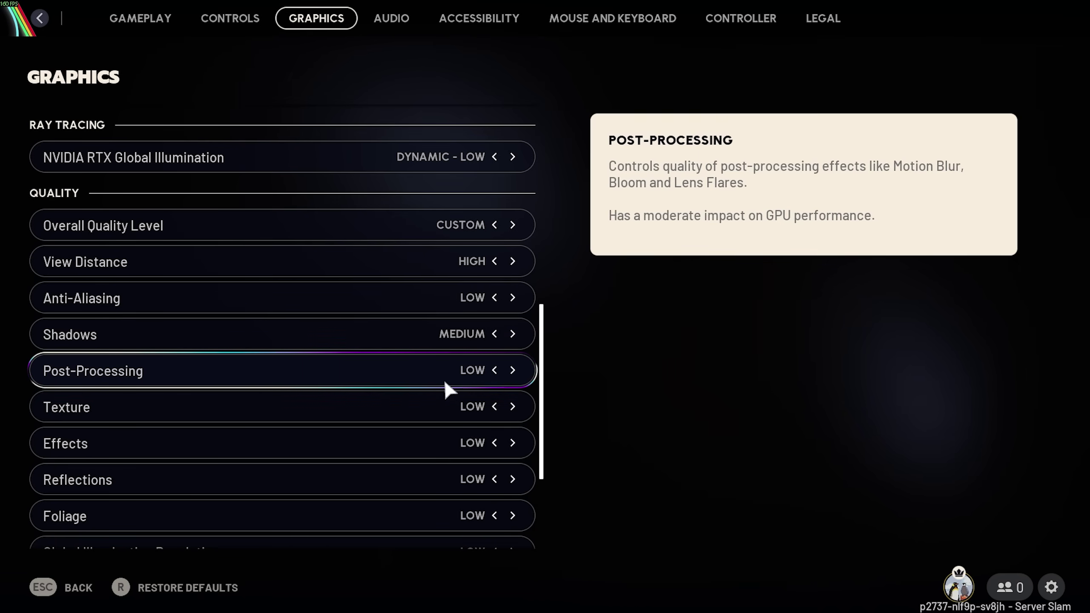
scroll(378, 365, down, 1)
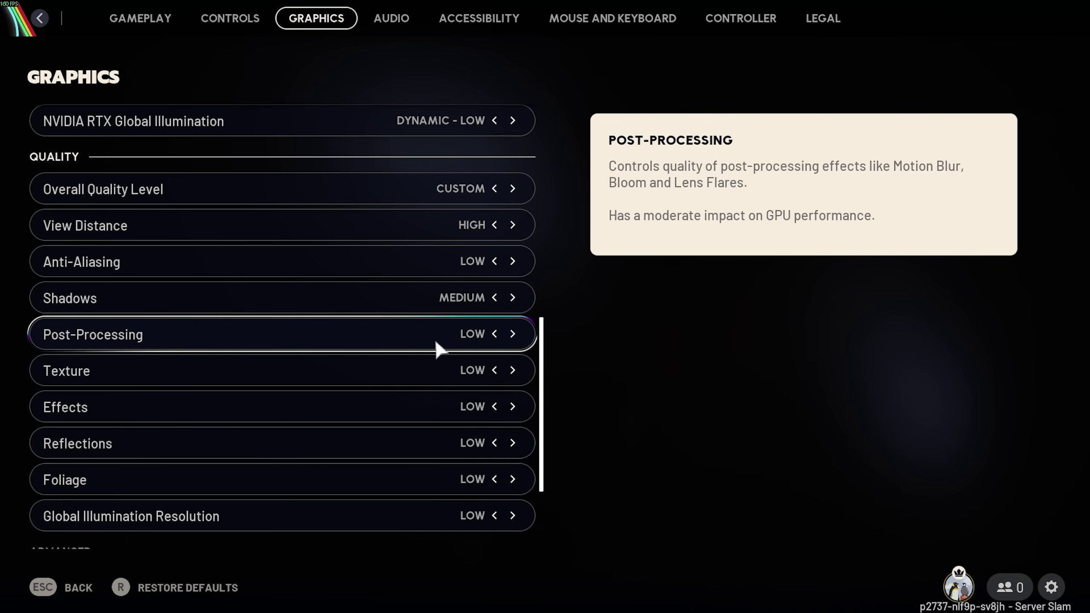
scroll(378, 365, down, 1)
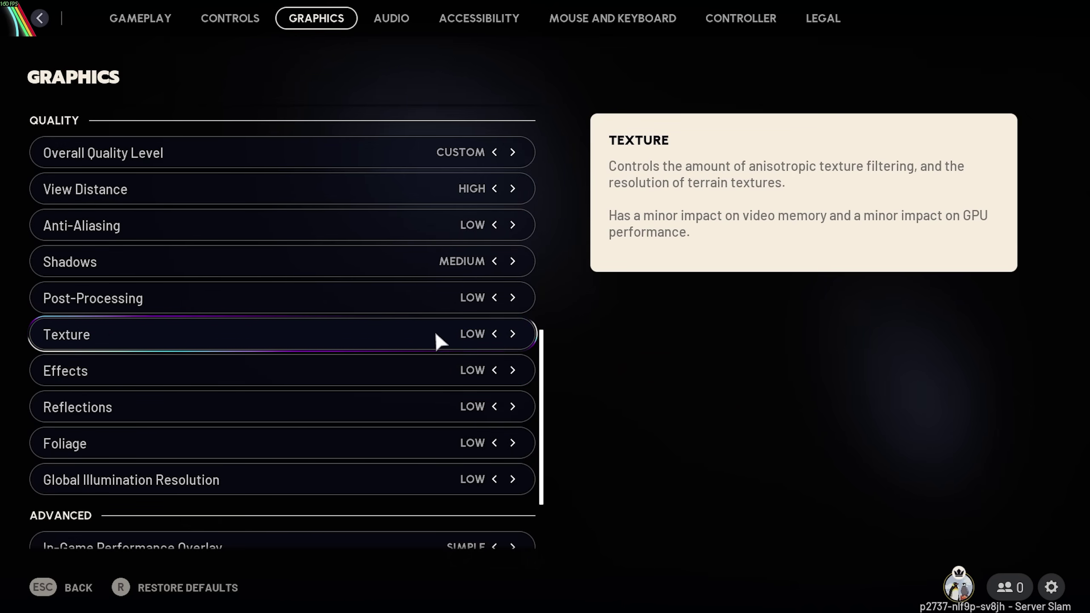
scroll(395, 343, down, 1)
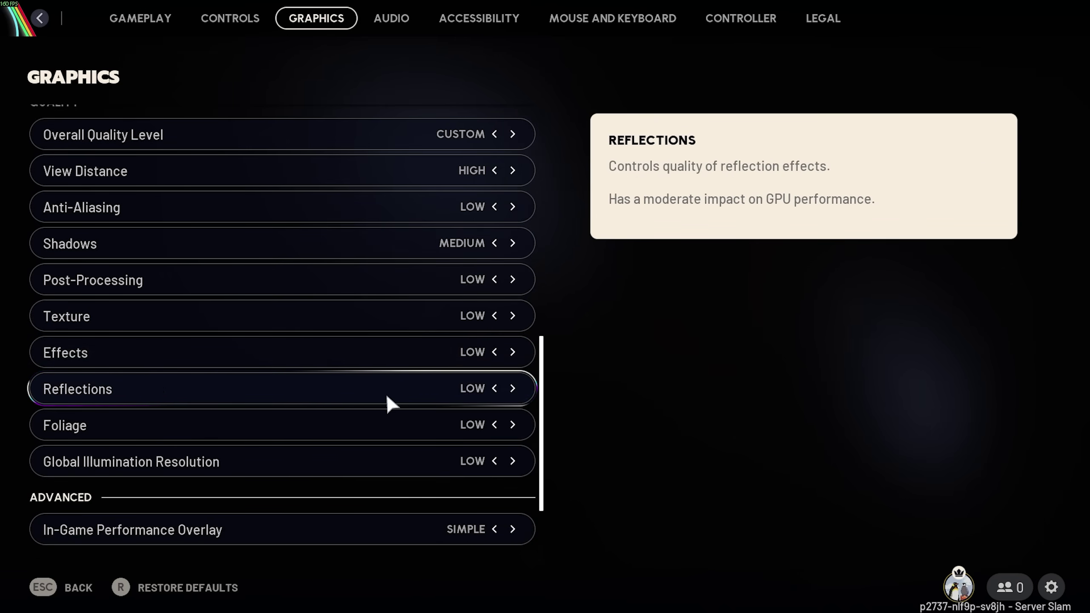
scroll(389, 401, down, 1)
scroll(429, 386, down, 1)
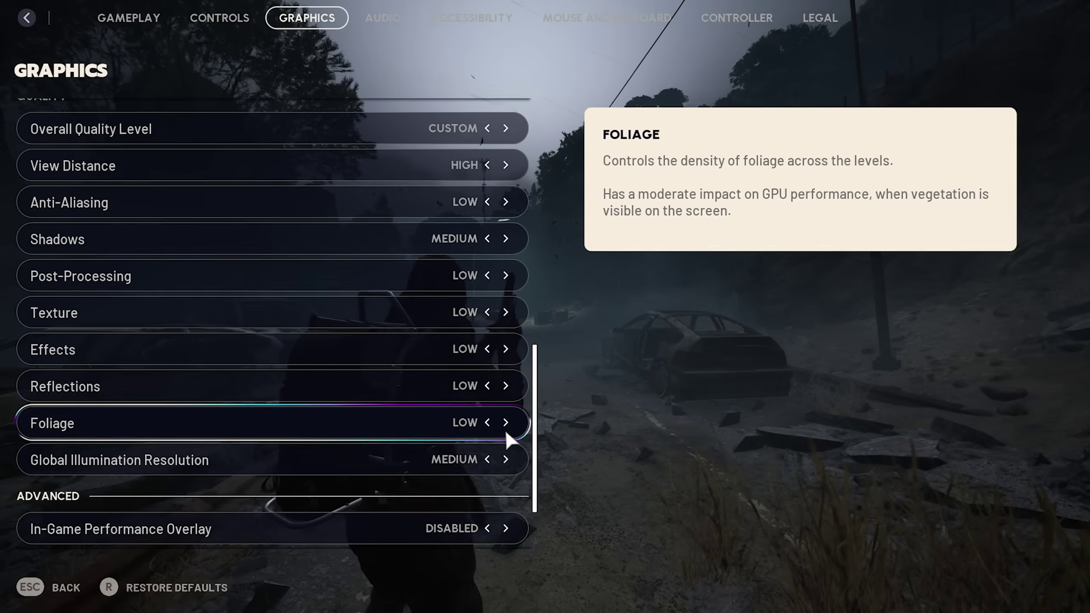
click(493, 420)
click(476, 413)
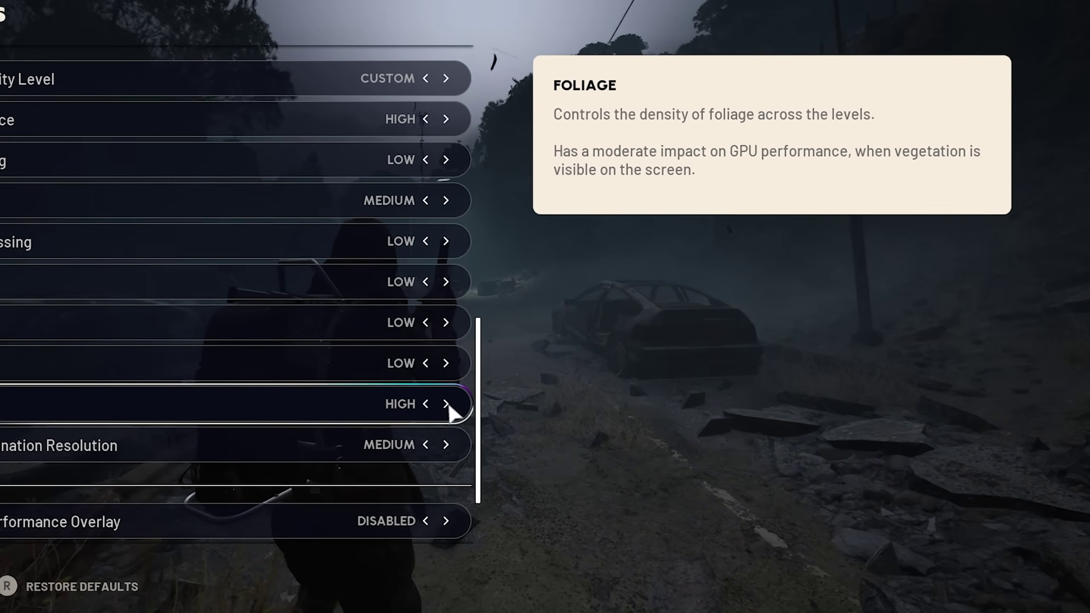
click(477, 413)
click(416, 395)
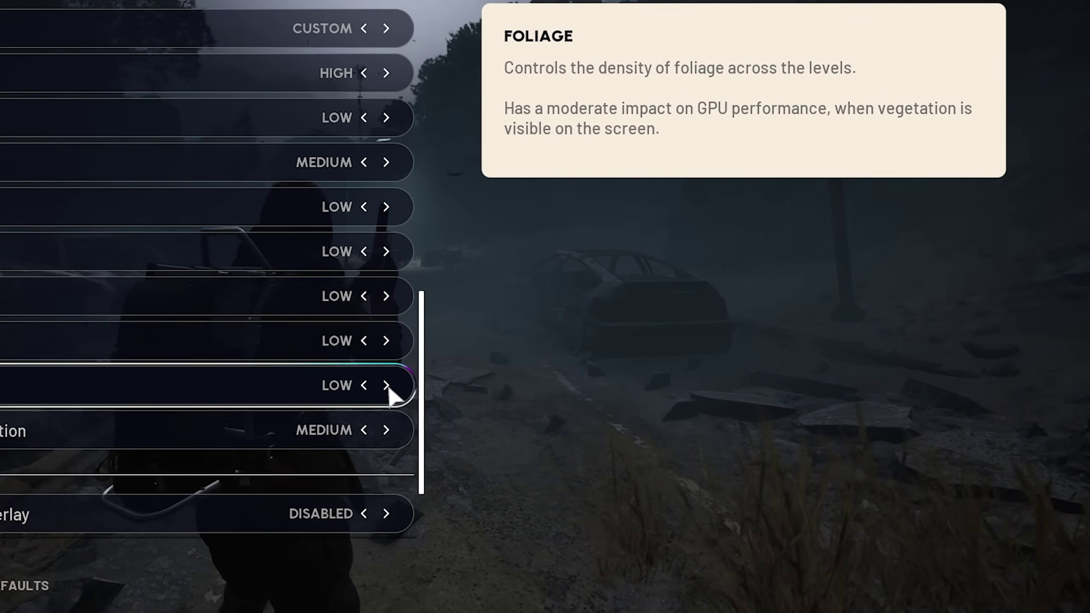
click(415, 395)
click(334, 377)
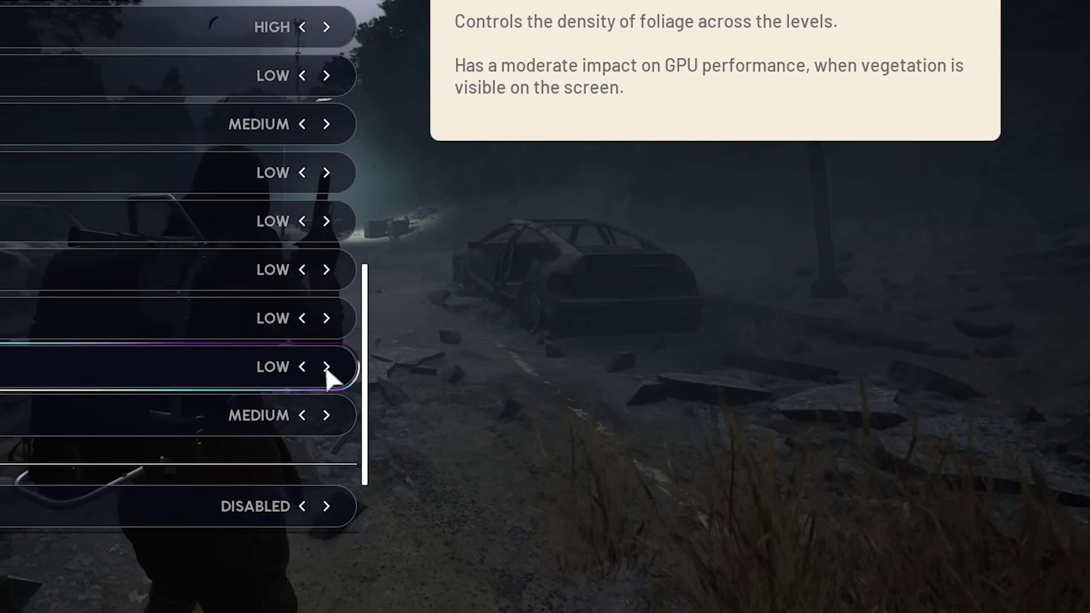
click(356, 376)
click(333, 377)
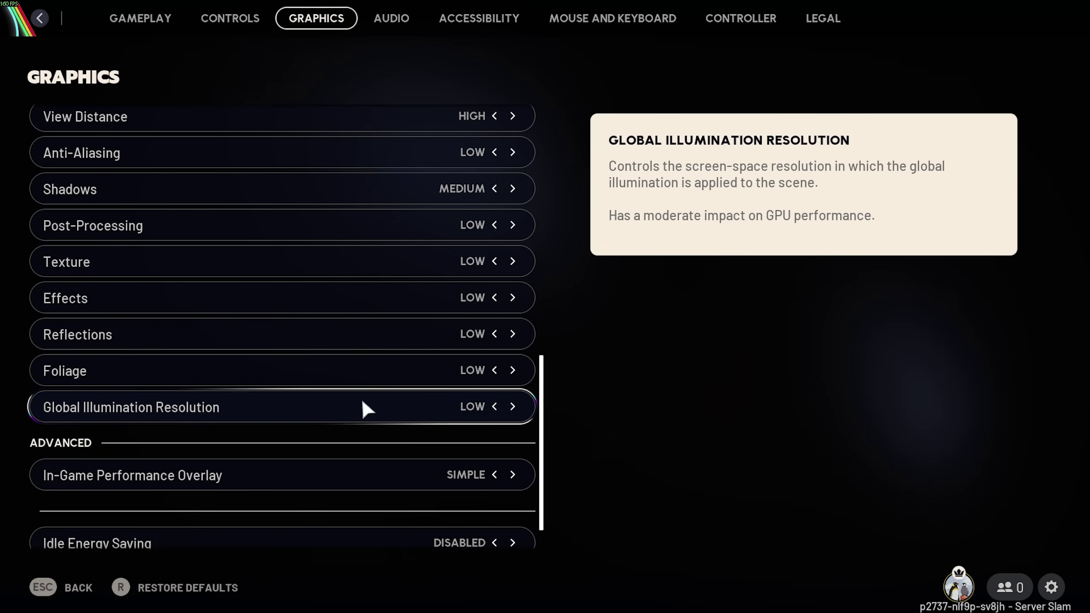
Scroll through the Graphics settings page to review them before leaving the game.
scroll(258, 411, down, 1)
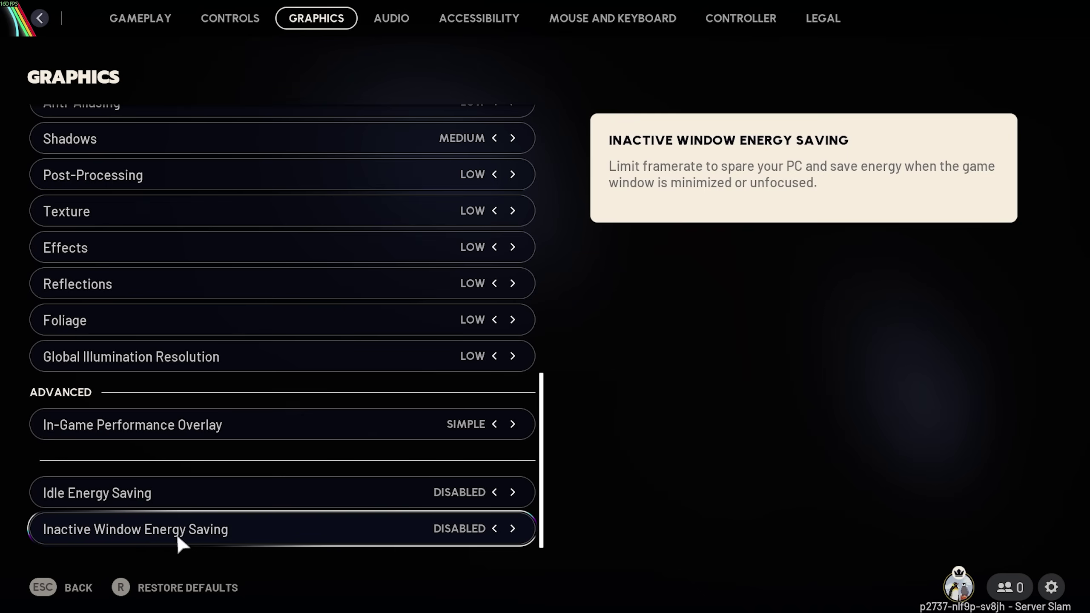
scroll(345, 415, up, 10)
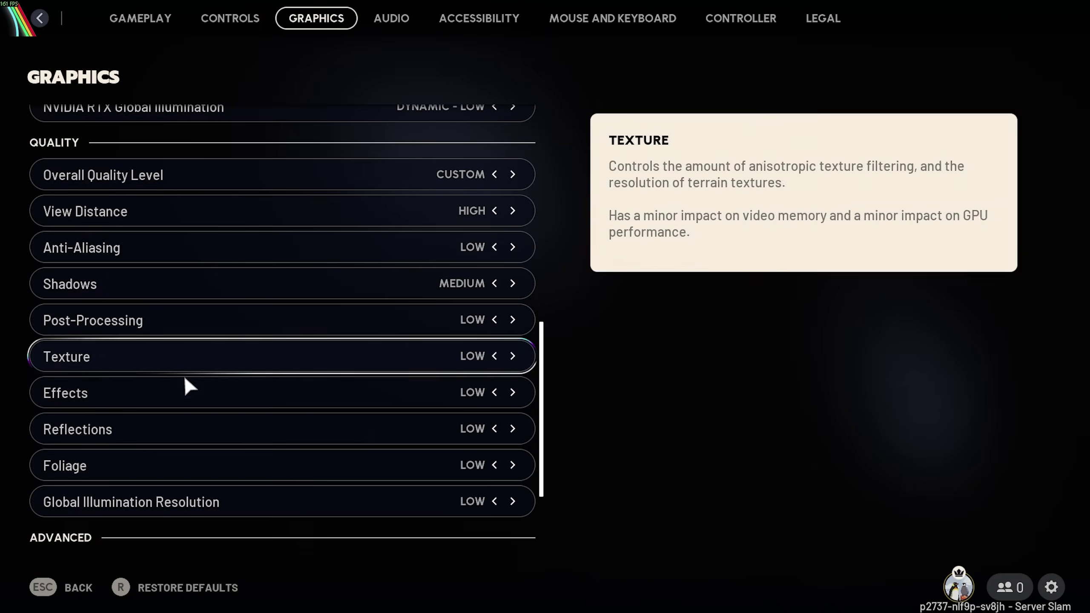
scroll(249, 328, up, 2)
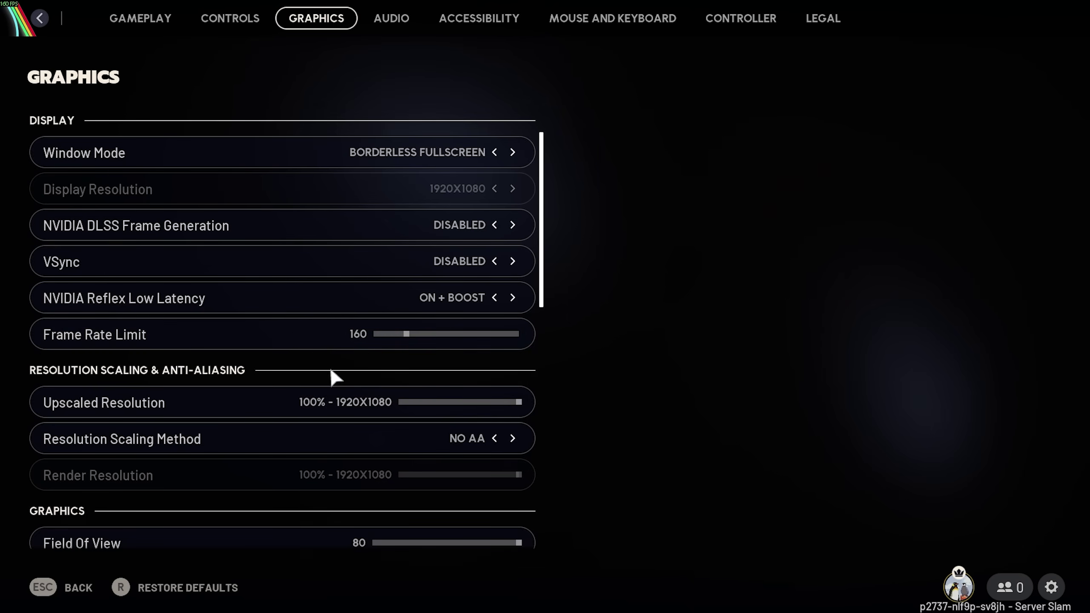
scroll(313, 335, down, 3)
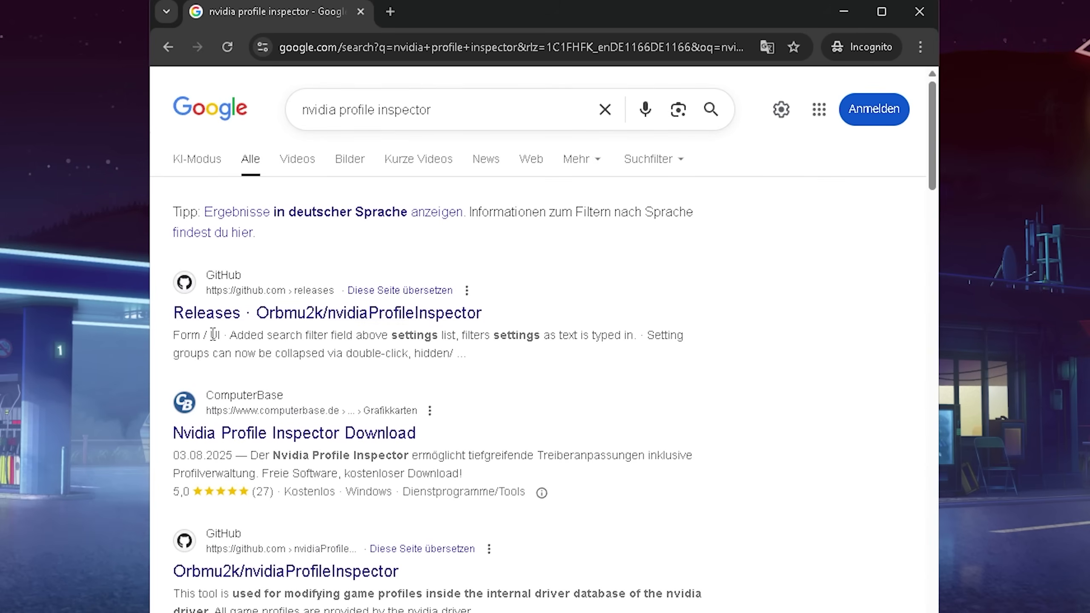
Download nvidiaProfileInspector.zip from the 2.4.0.29 GitHub release and copy its app to the desktop.
click(265, 318)
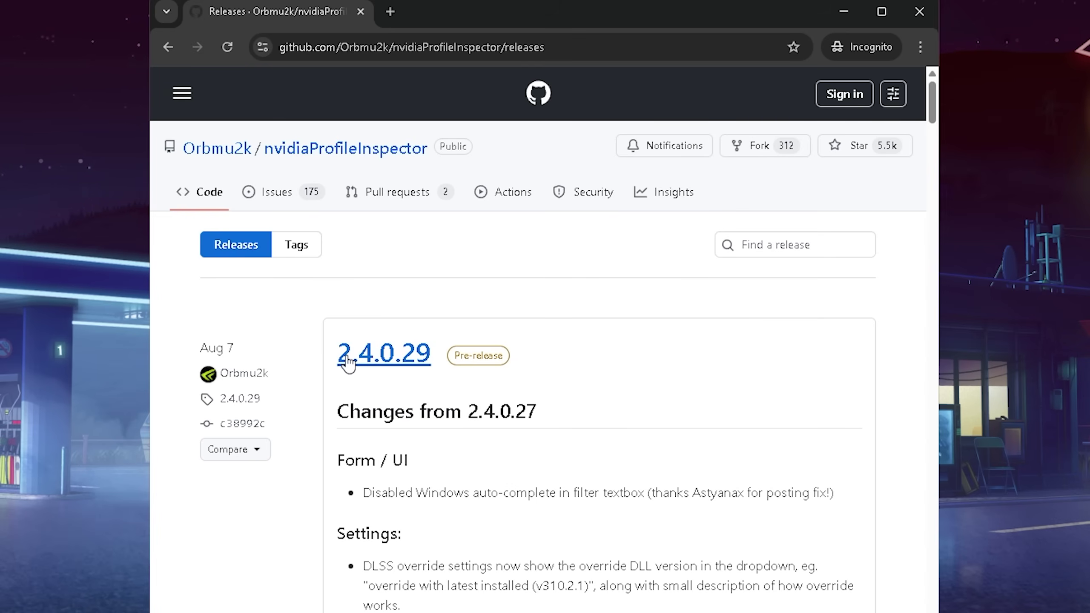
click(380, 362)
scroll(377, 363, down, 6)
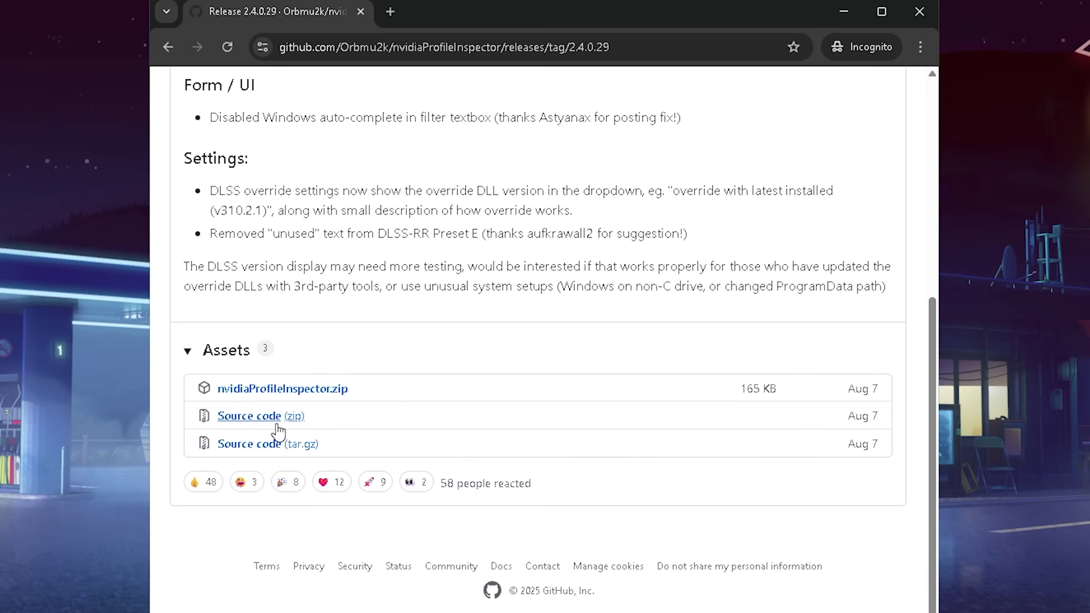
click(276, 390)
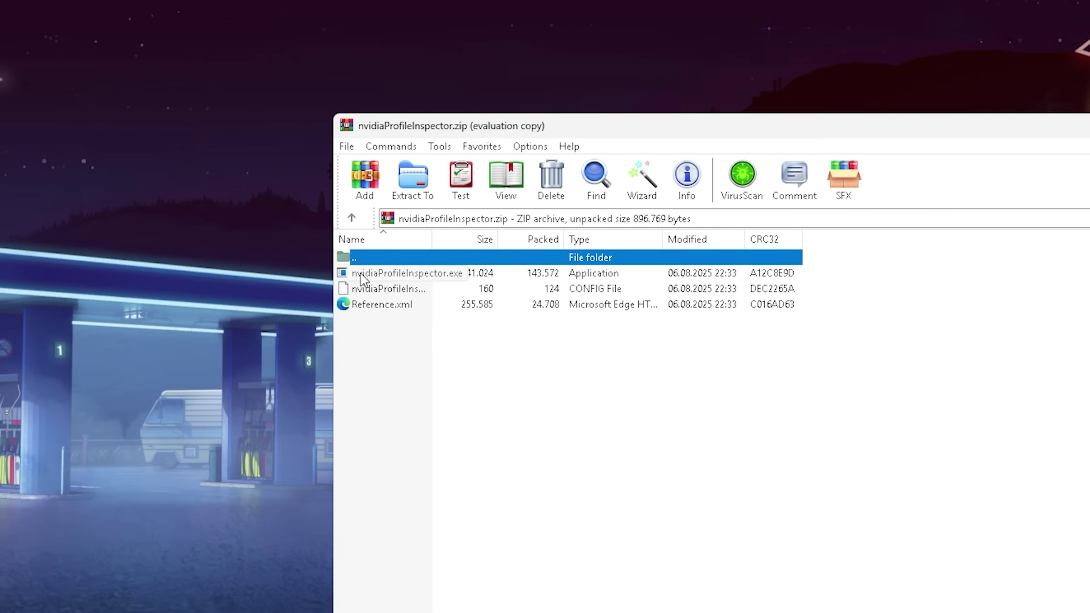
drag(363, 273, 275, 272)
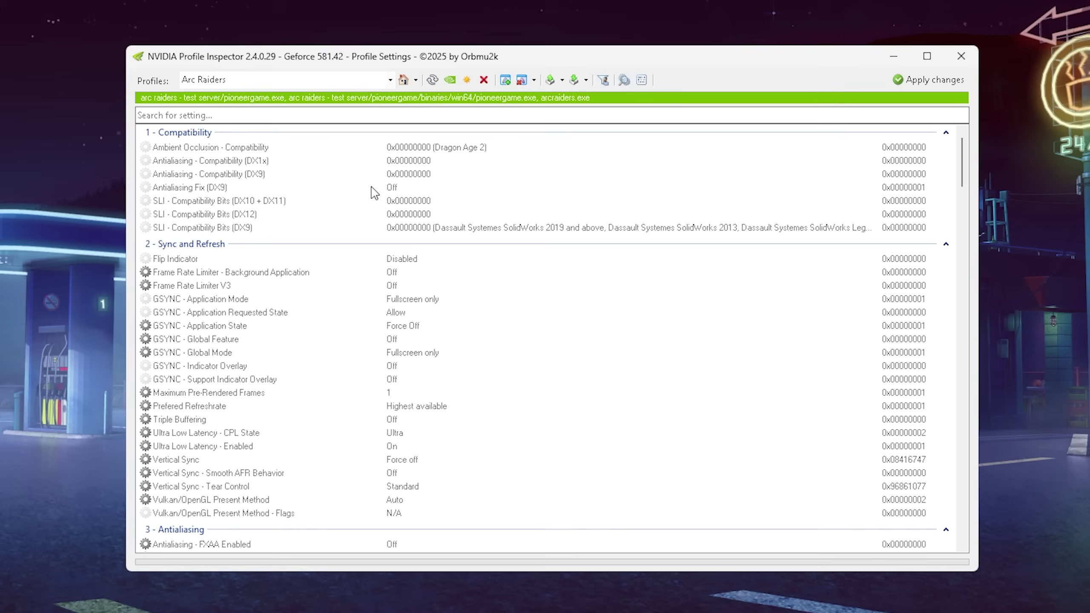
Search the profiles for 'Arc' and select the Arc Raiders profile.
click(275, 78)
text(Arc)
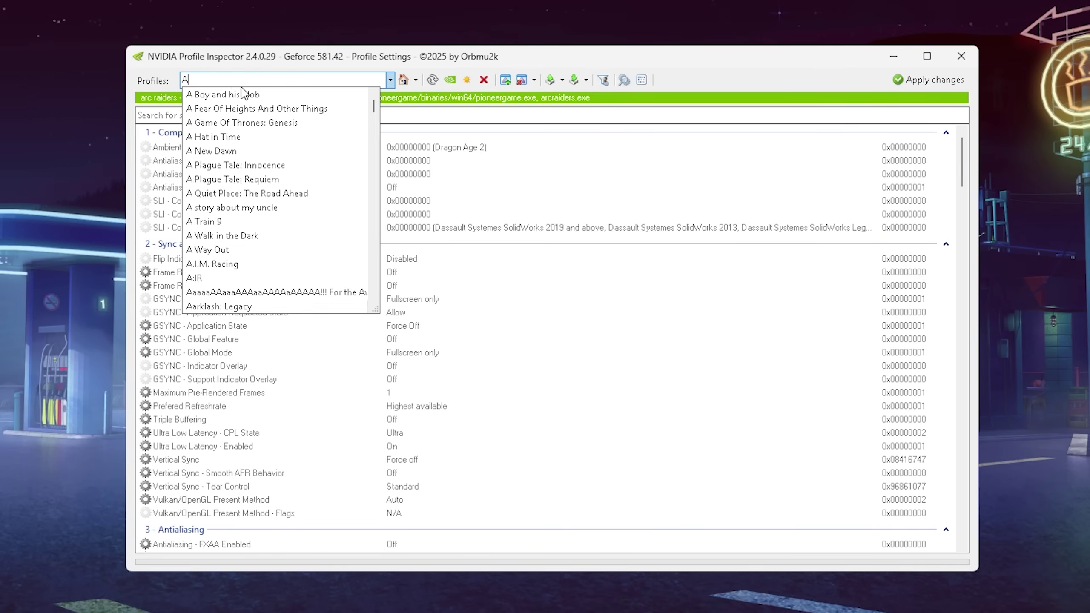
click(226, 95)
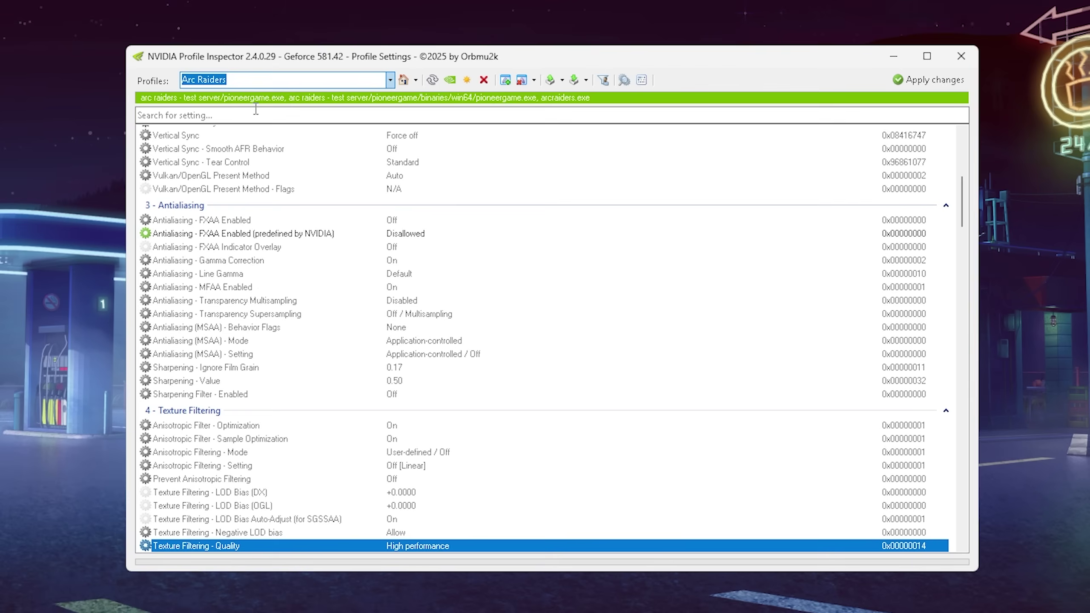
Import the ARC Raiders .nip profile file from the Desktop into the profile.
click(584, 80)
click(586, 97)
click(384, 215)
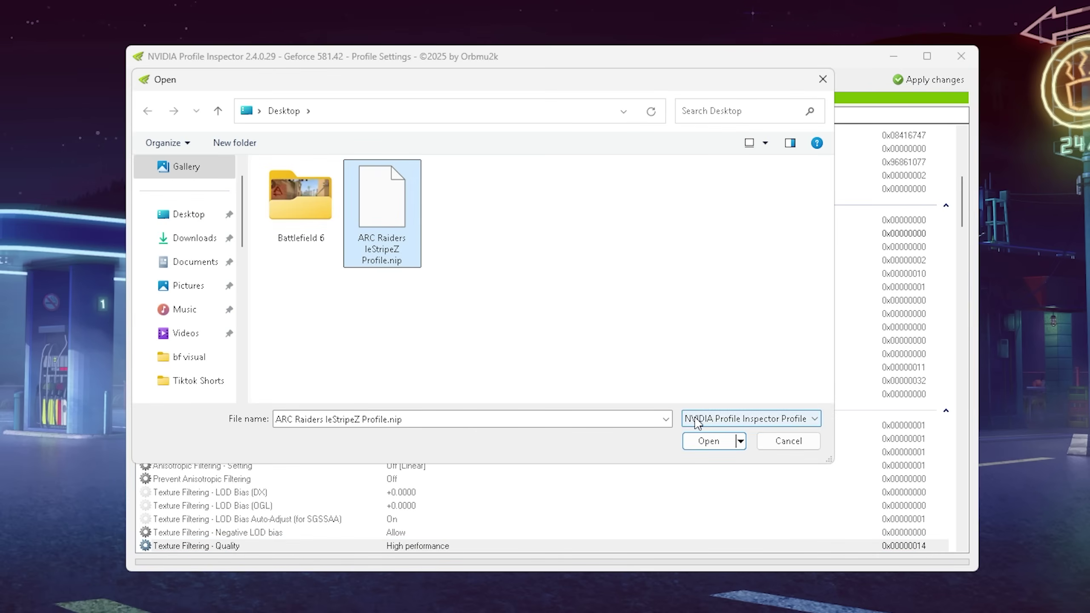
click(706, 442)
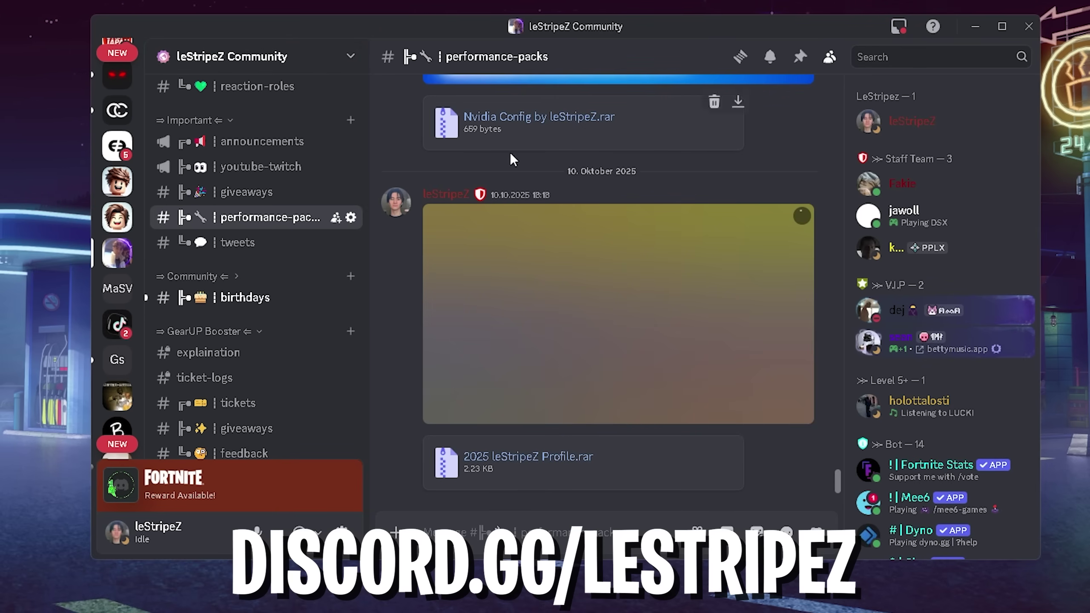
Search 'perf' in the performance-packs channel and download the 2025 profile .rar attachment.
click(911, 55)
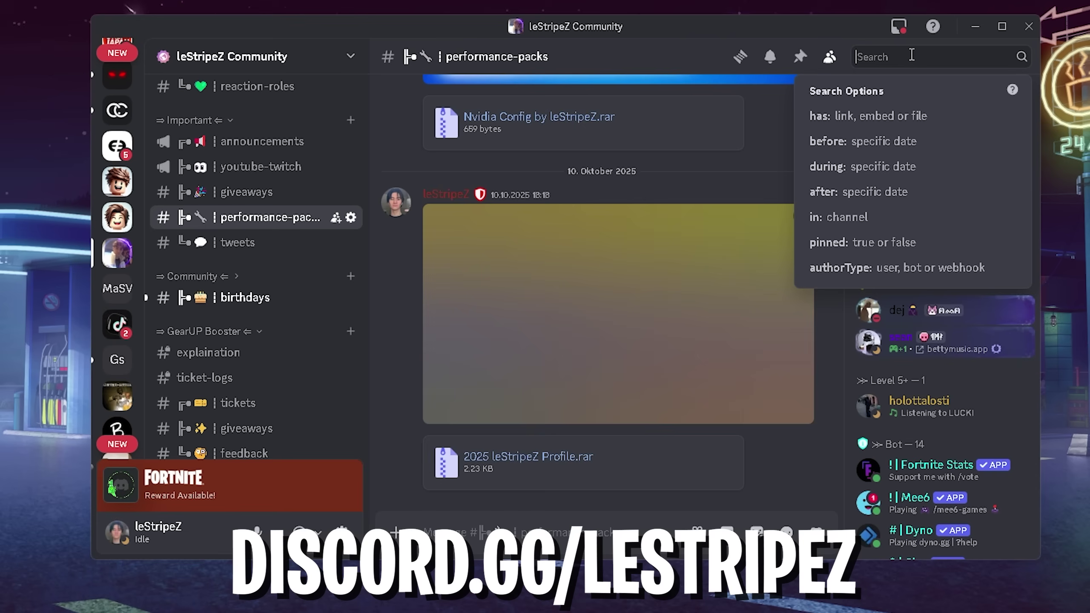
text(perfor)
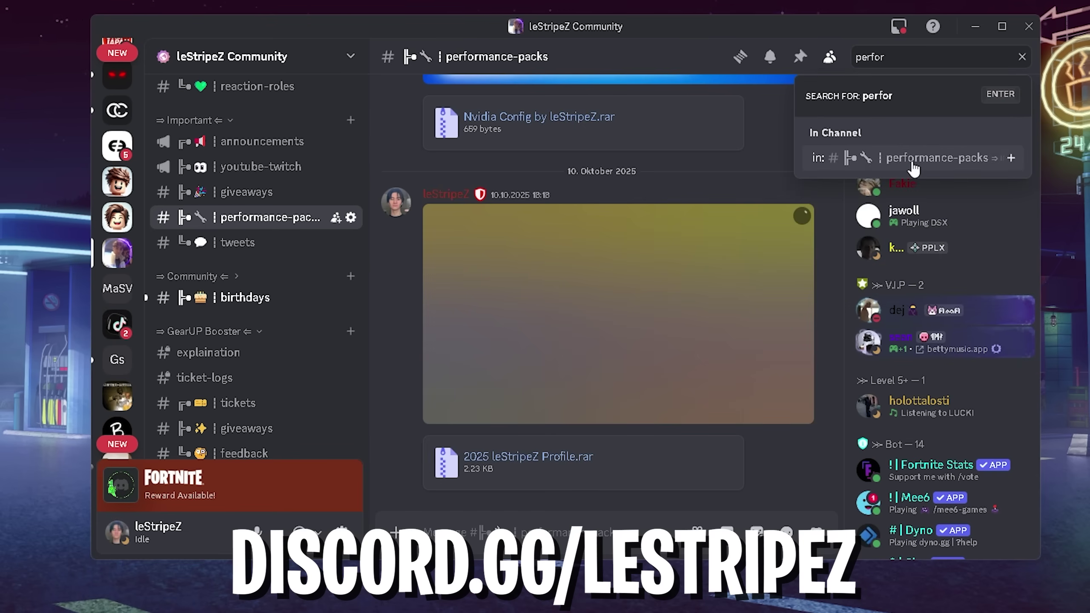
click(913, 163)
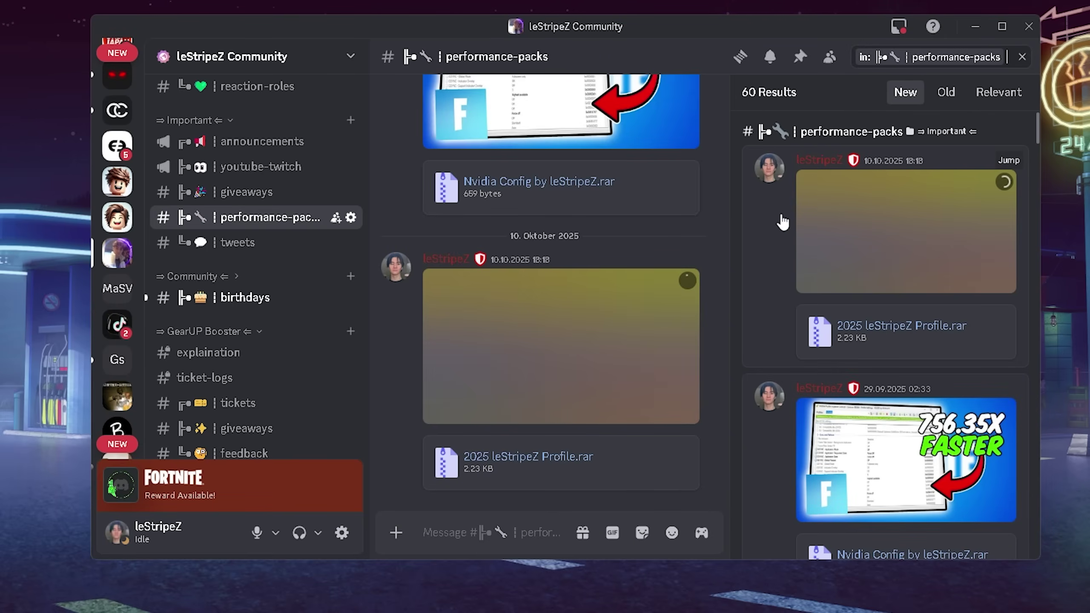
key(Escape)
click(741, 440)
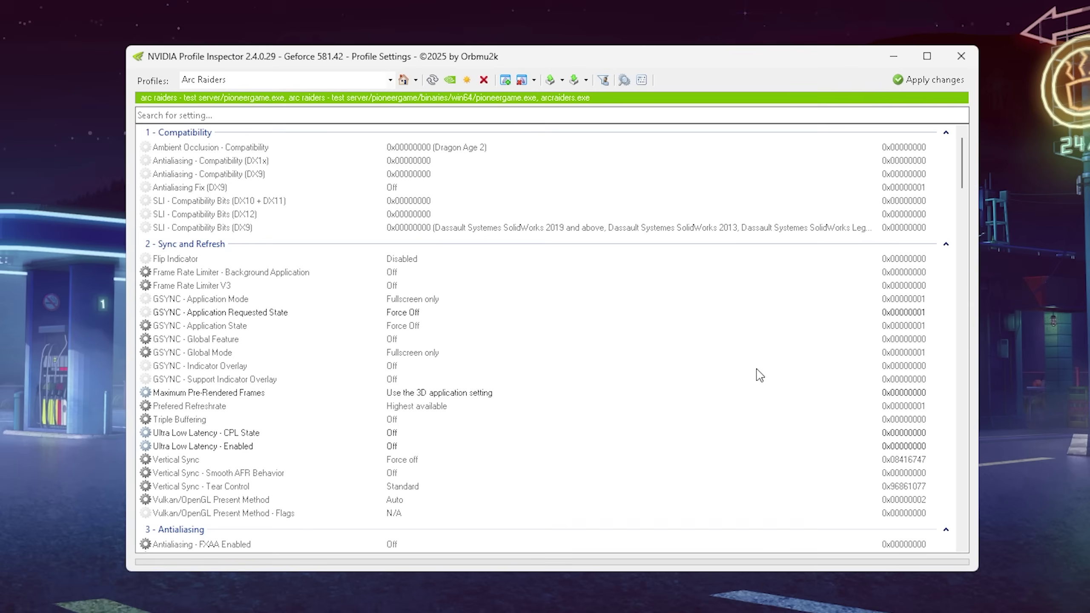
scroll(597, 326, down, 7)
scroll(597, 326, down, 8)
scroll(505, 328, up, 14)
scroll(329, 314, down, 4)
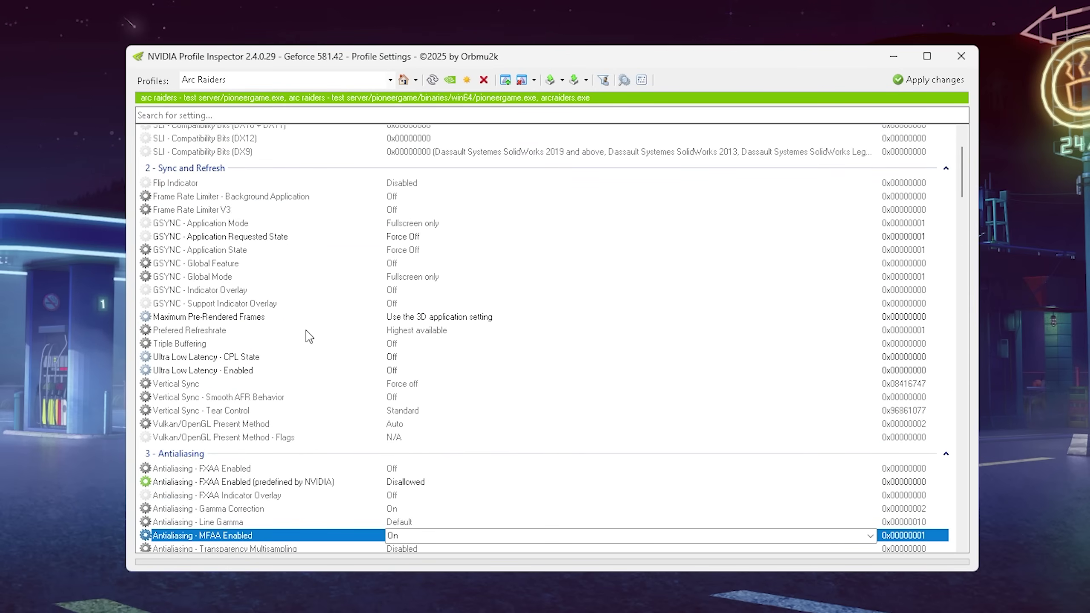
scroll(297, 347, down, 2)
click(156, 320)
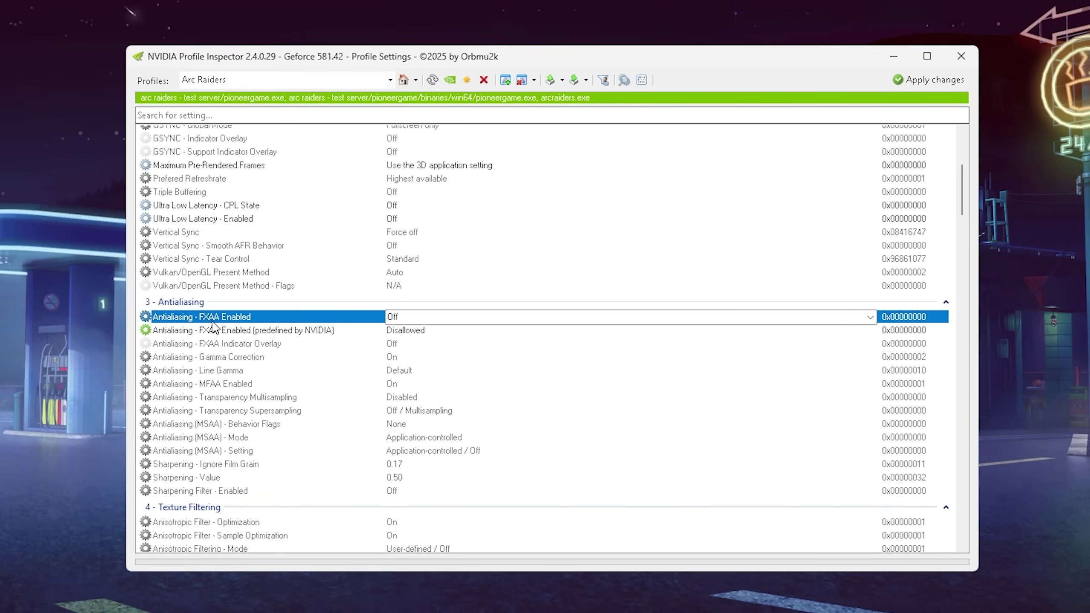
scroll(199, 309, down, 6)
click(199, 297)
key(Down)
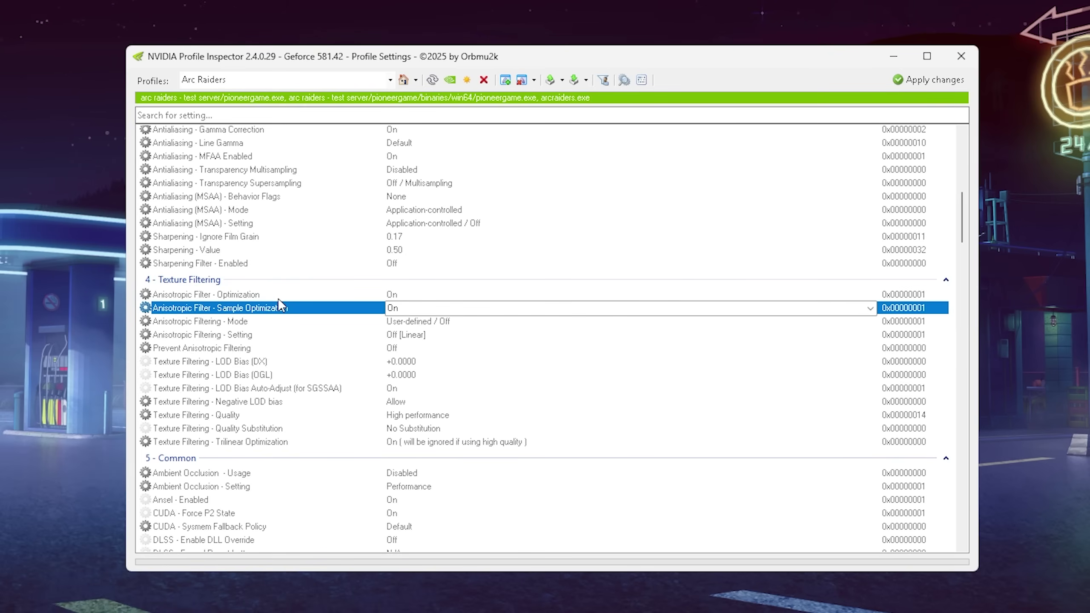
key(Down)
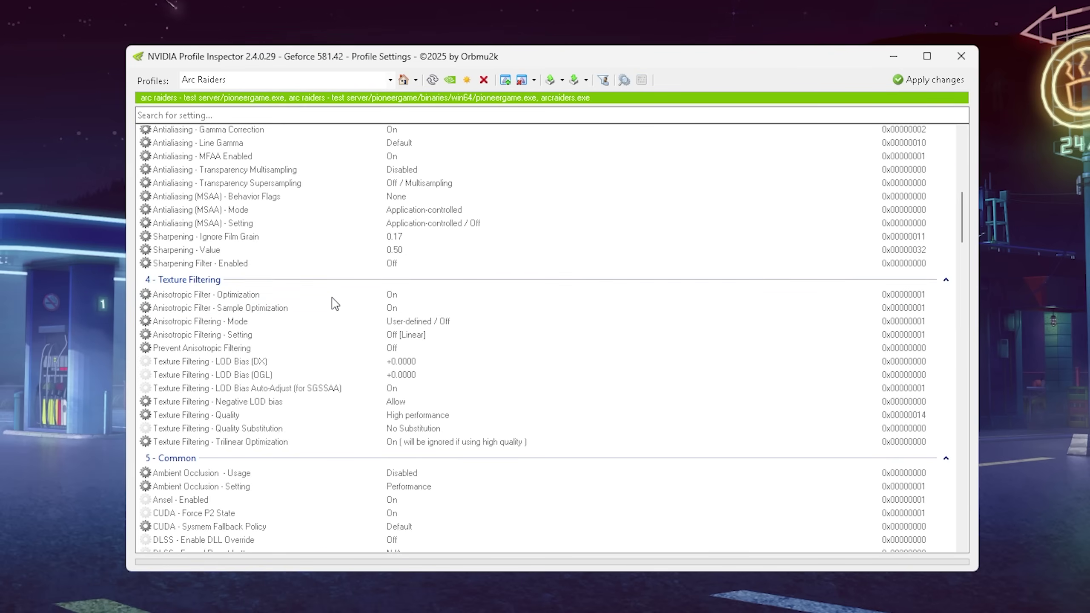
key(Up)
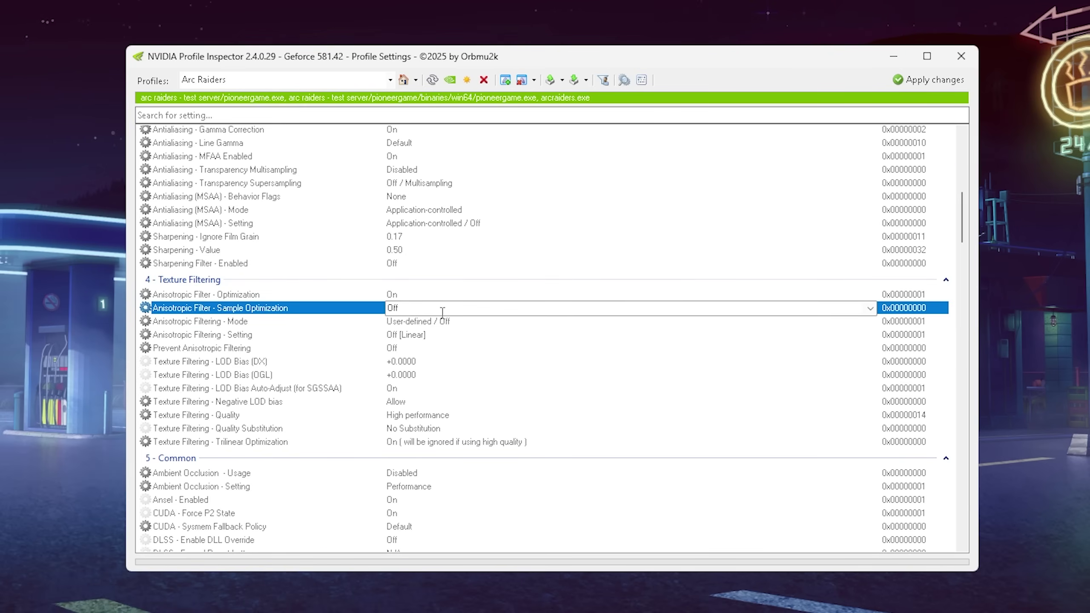
click(870, 307)
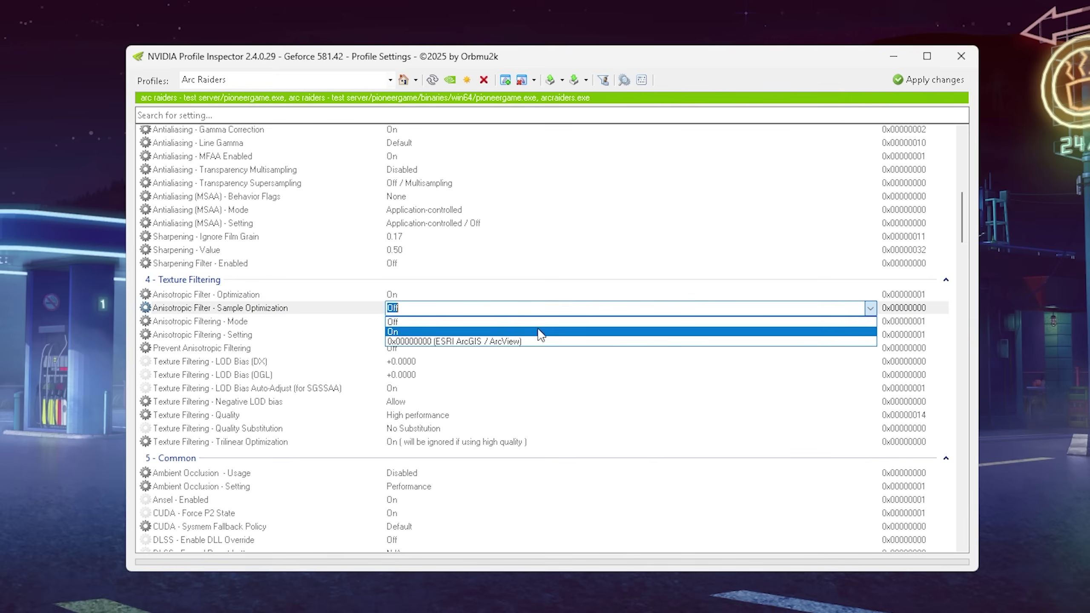
click(459, 327)
scroll(258, 300, up, 7)
click(254, 295)
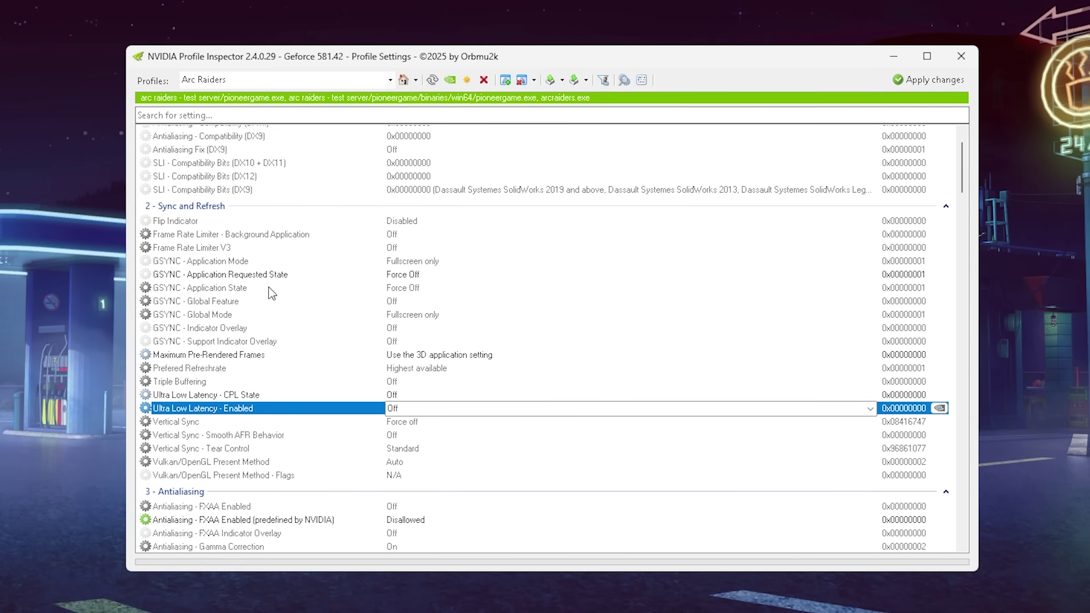
scroll(272, 294, up, 1)
scroll(311, 309, down, 13)
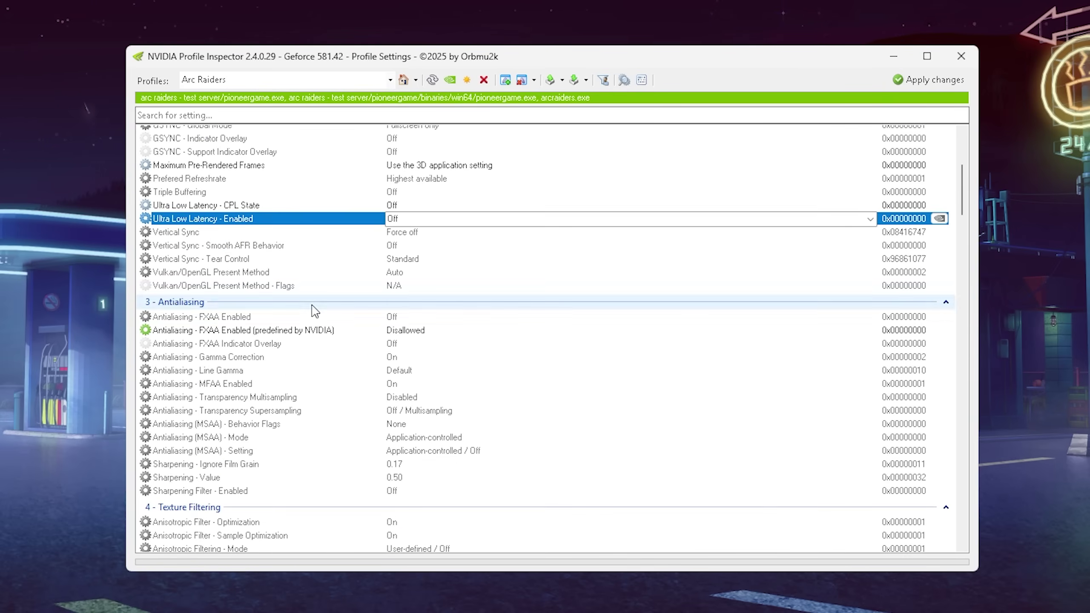
scroll(317, 342, up, 10)
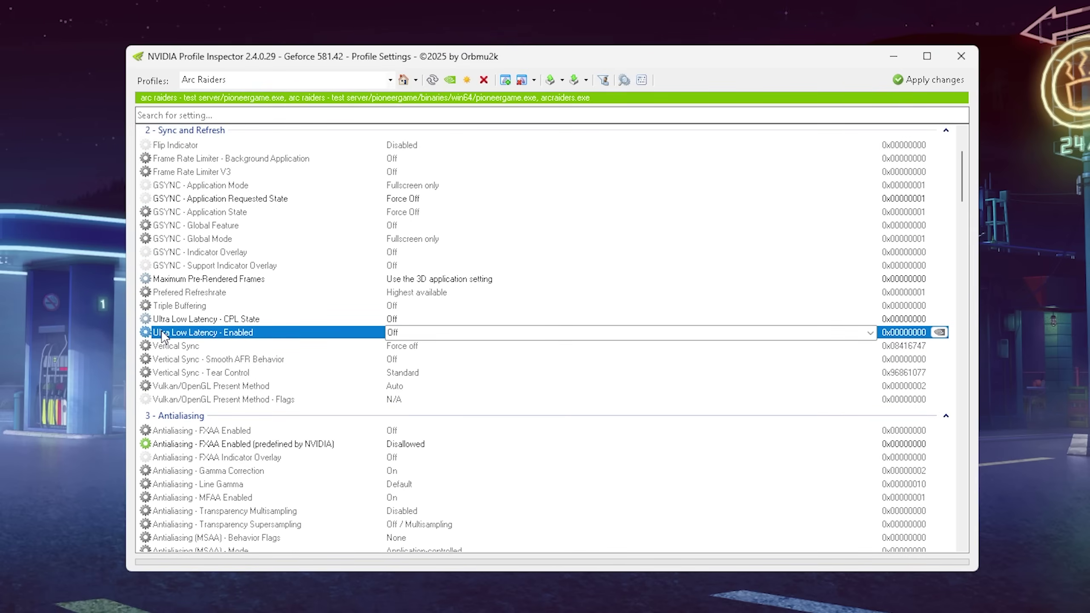
click(210, 279)
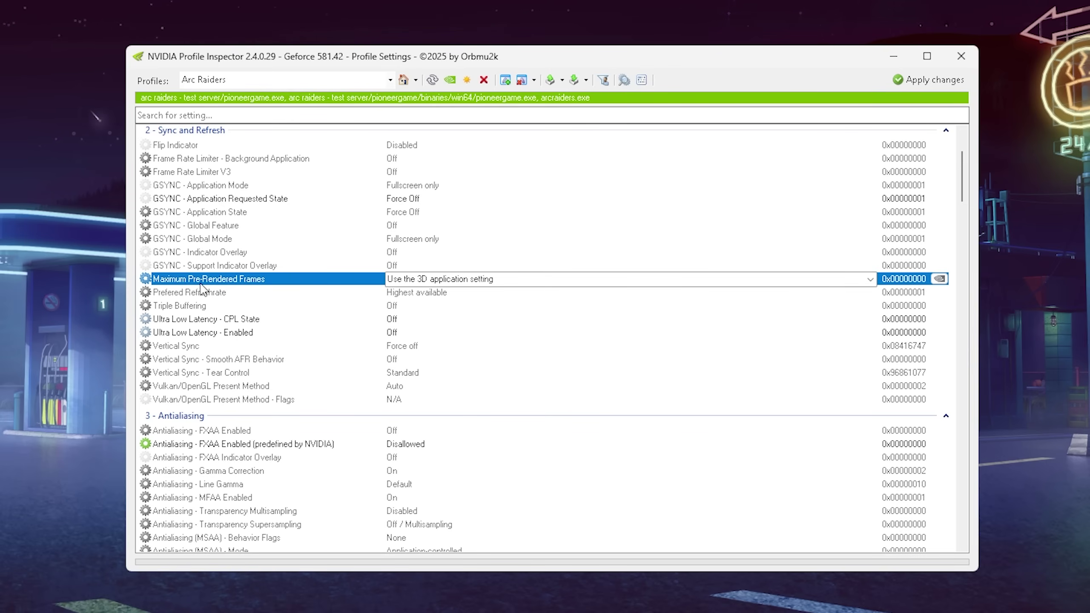
click(204, 332)
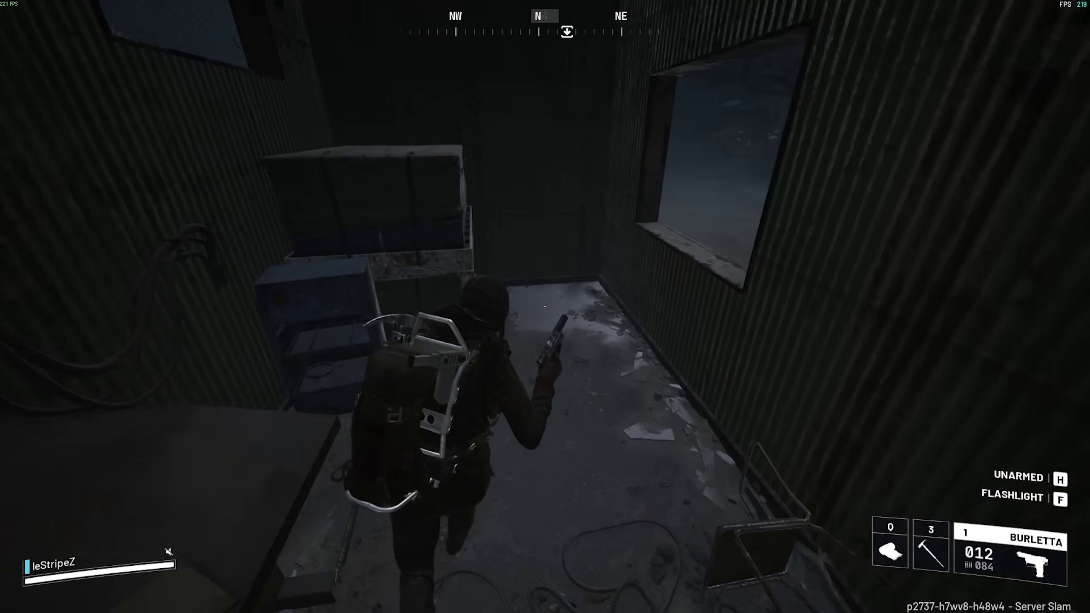
Vault out the shed window and sprint up the road toward the lit building.
key(space)
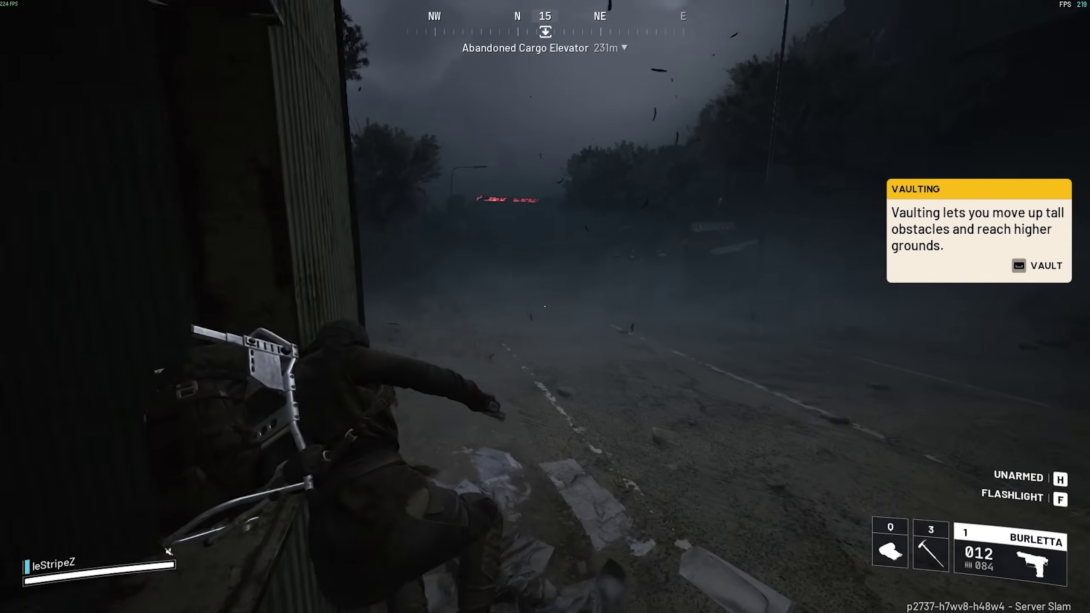
key(shift)
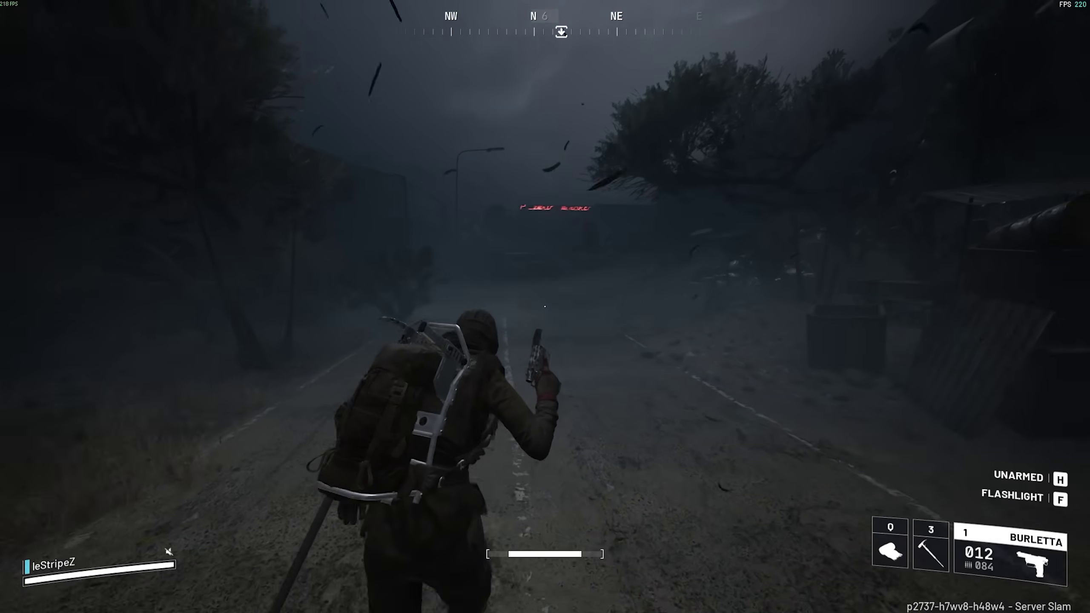
key(w)
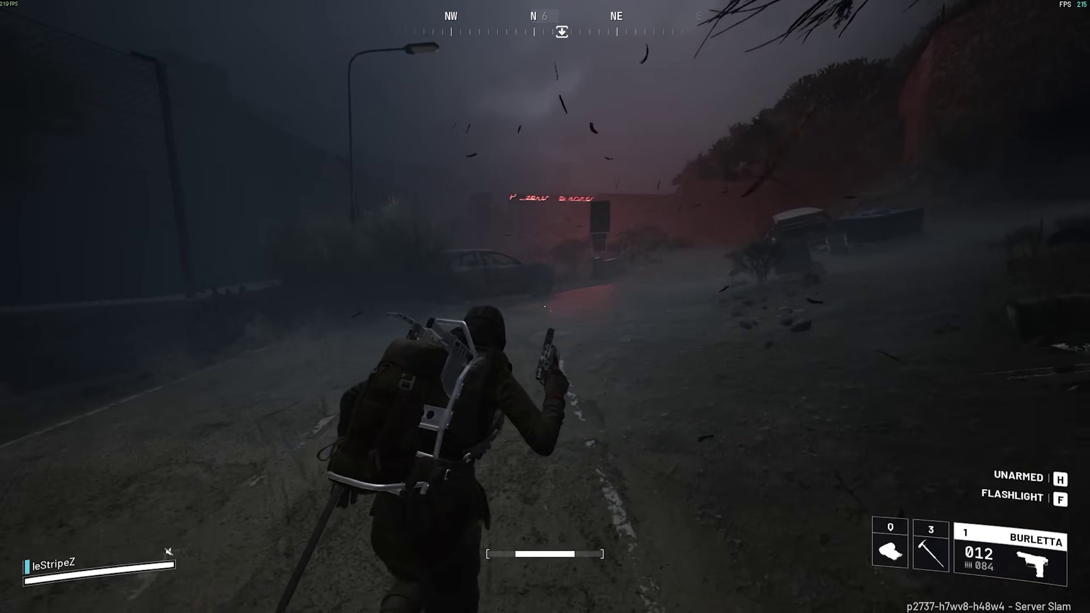
key(w)
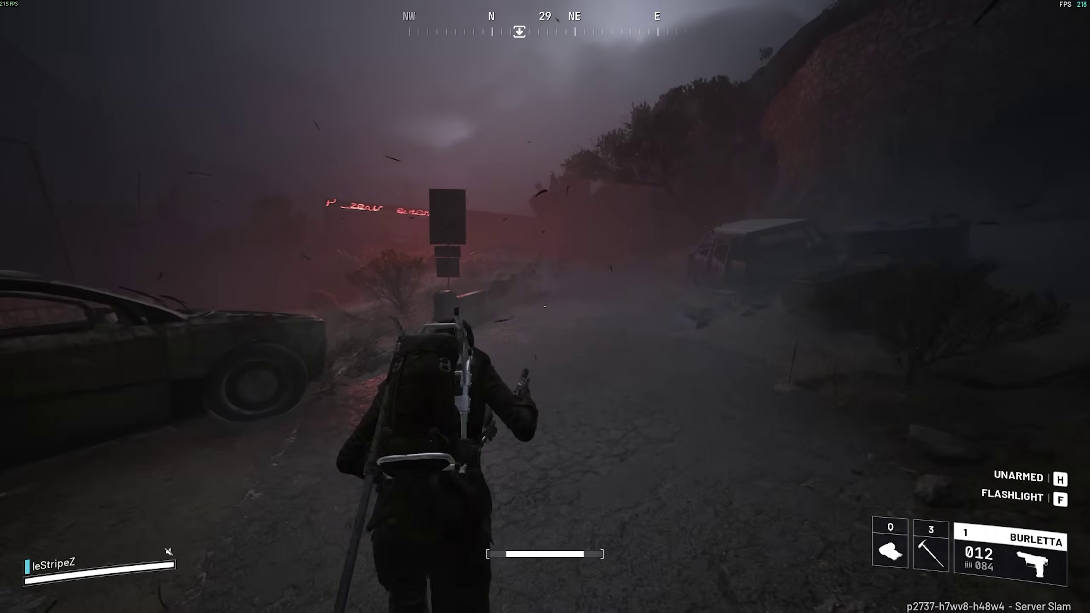
key(w)
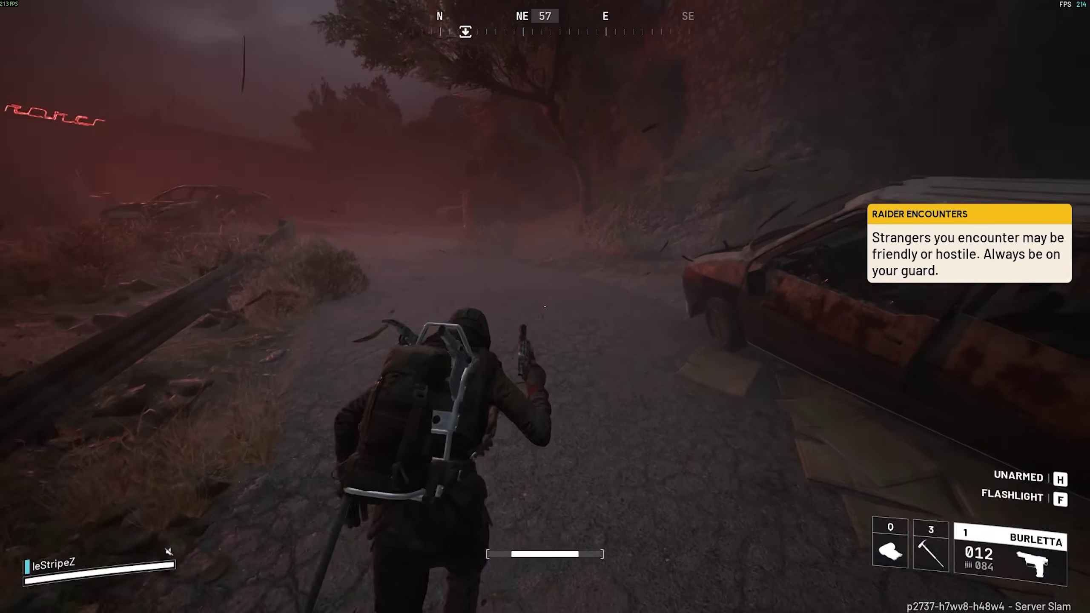
key(w)
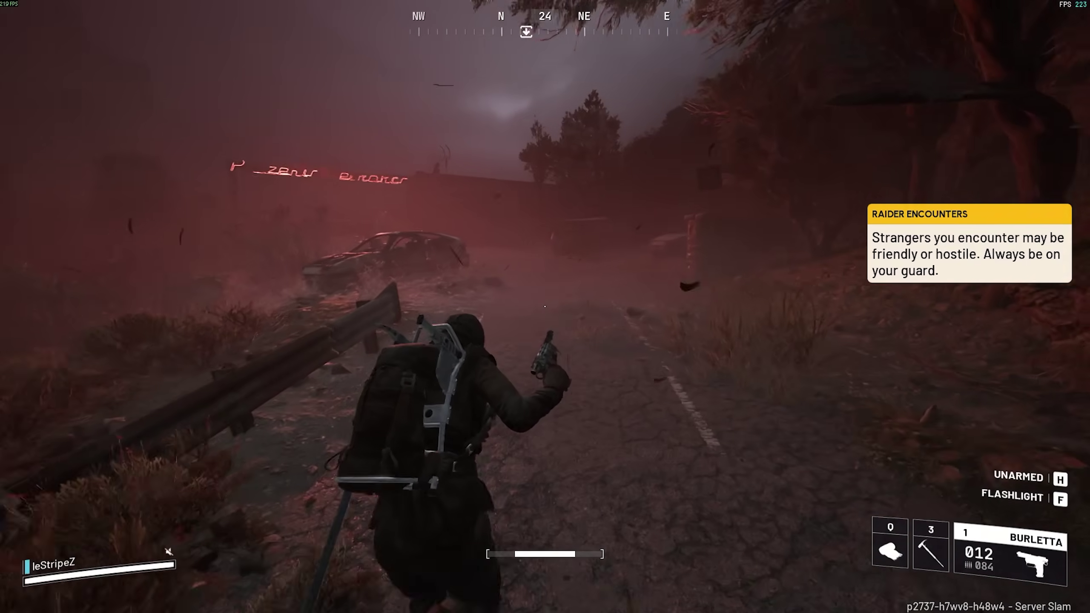
key(w)
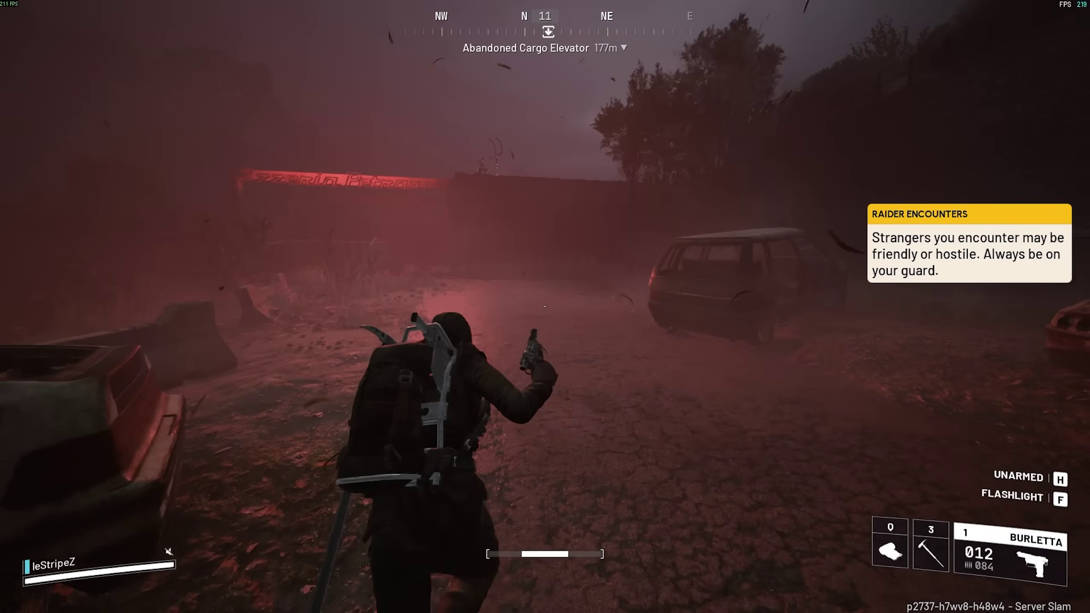
key(w)
Aim and fire the Burletta at the target five times, then reload it.
right_click(545, 306)
click(544, 308)
click(545, 307)
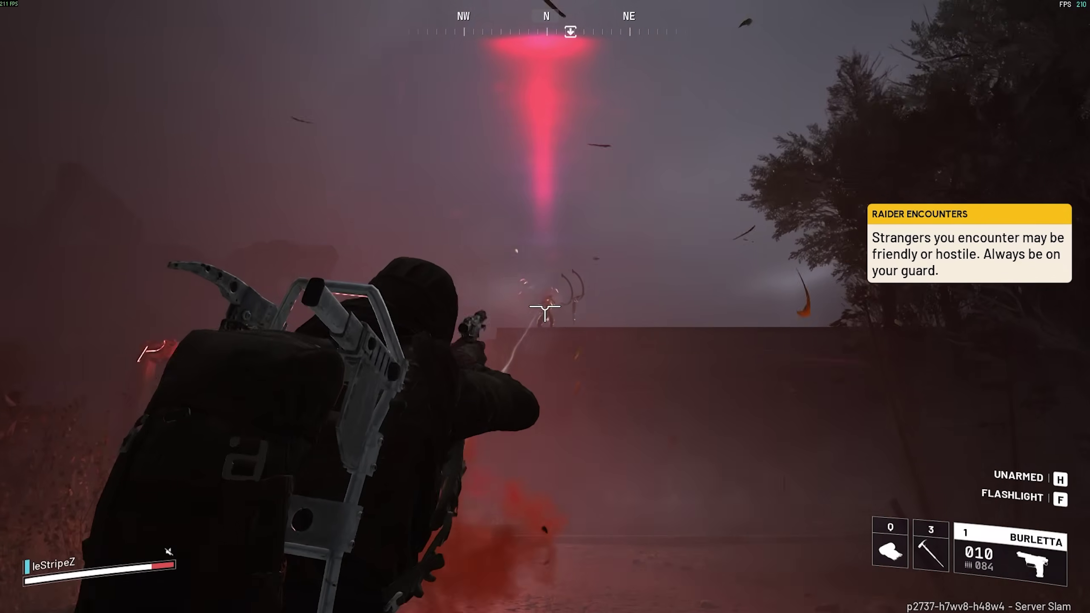
click(545, 307)
click(544, 307)
click(545, 308)
click(545, 307)
click(545, 307)
click(545, 307)
key(r)
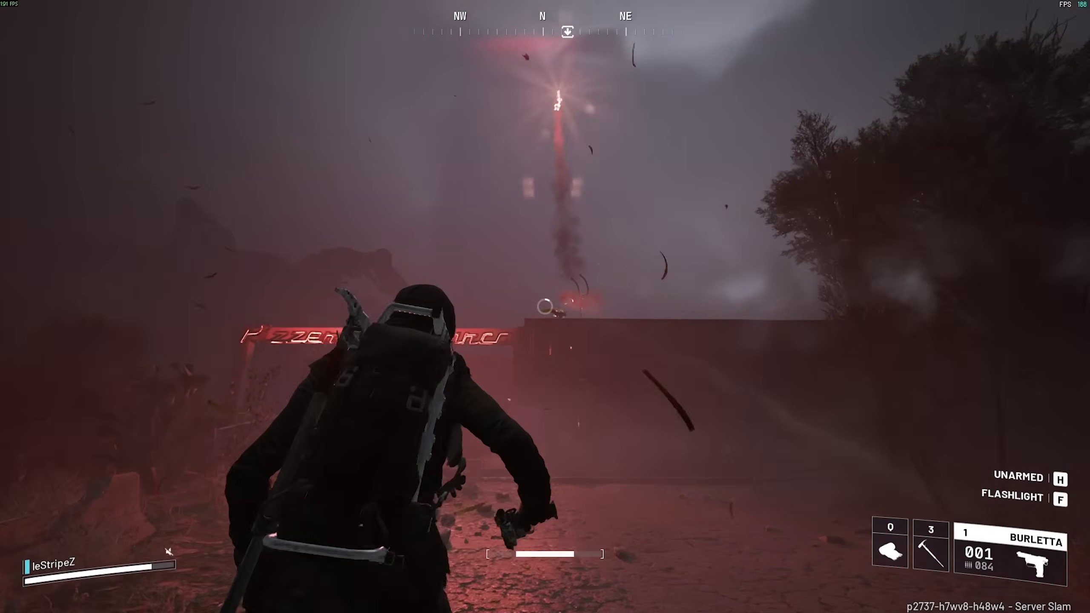
Walk under the red sign into the dark pizzeria and up to the steel door.
key(w)
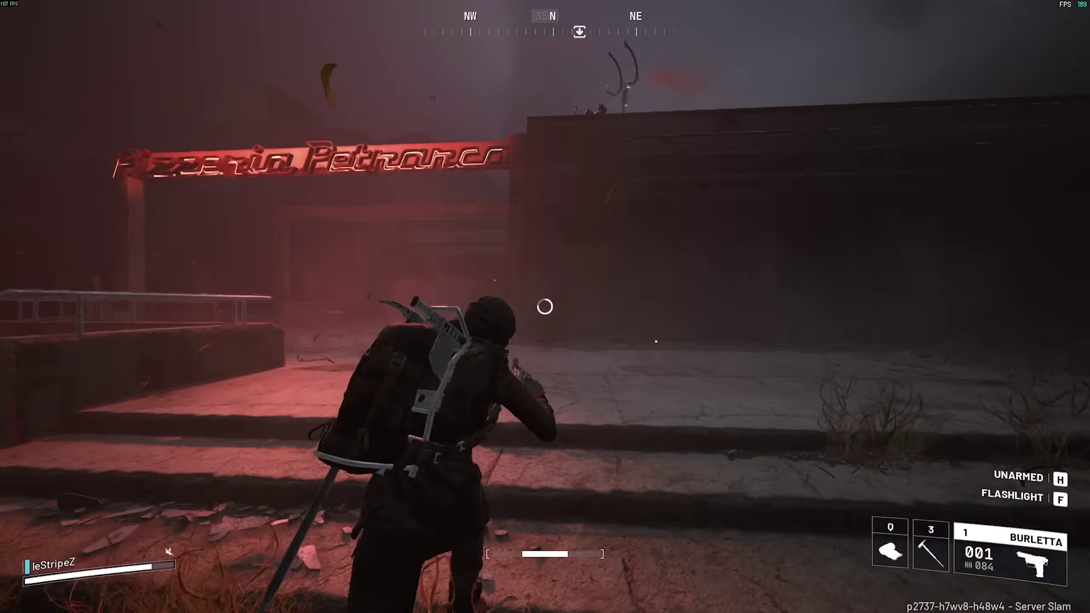
key(w)
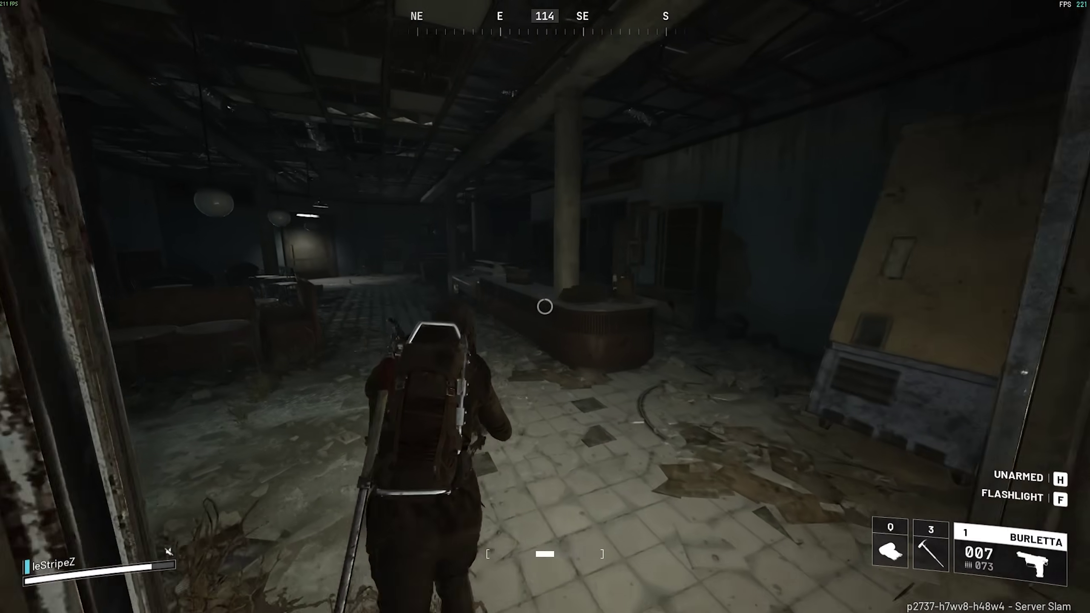
key(w)
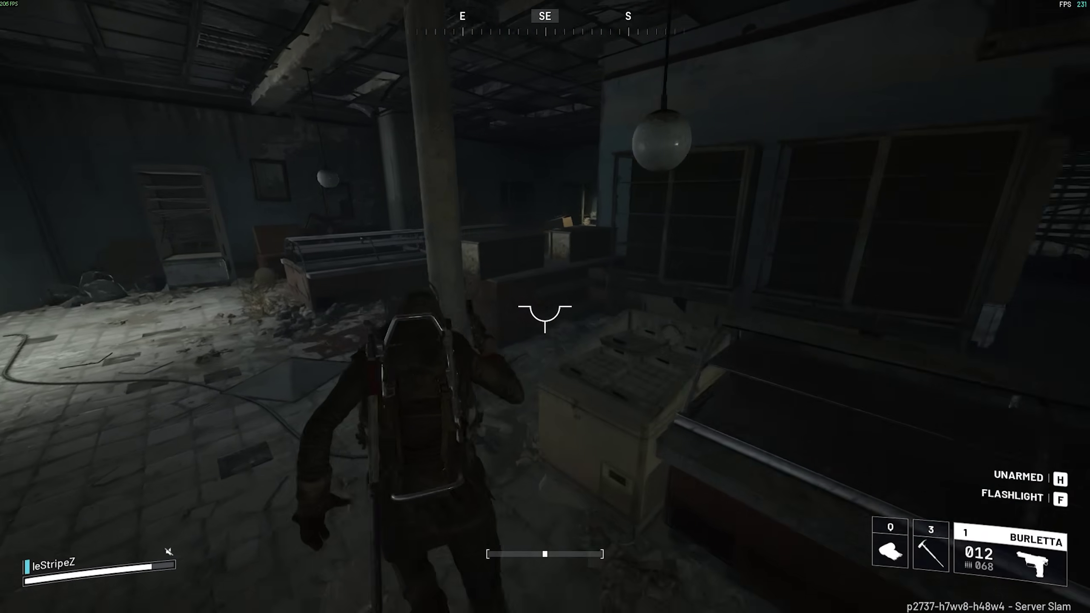
key(w)
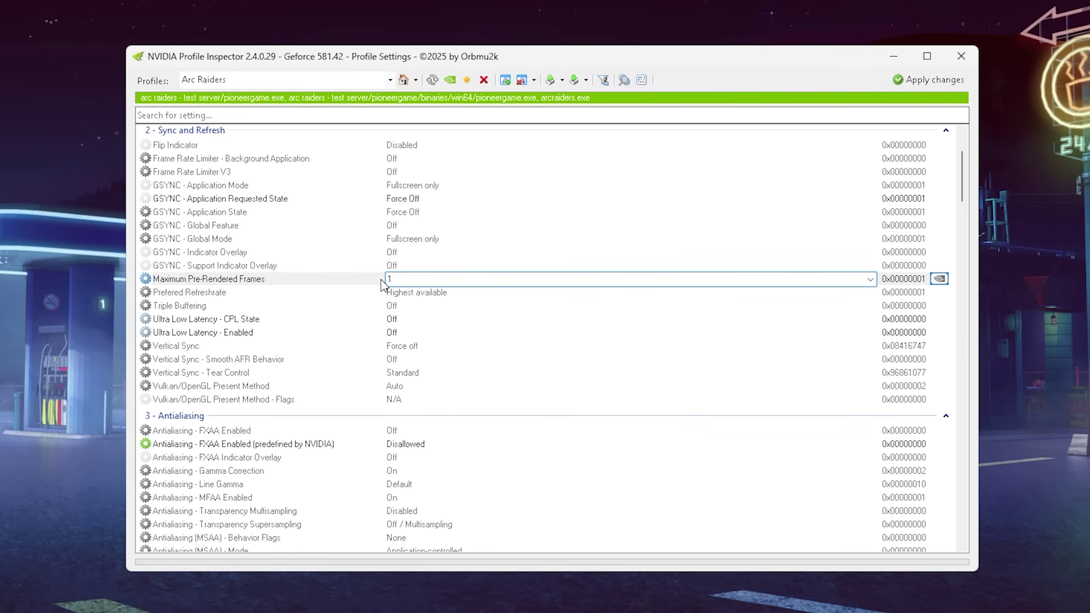
Commit Maximum Pre-Rendered Frames at 1, leaving its choices unchanged.
key(Return)
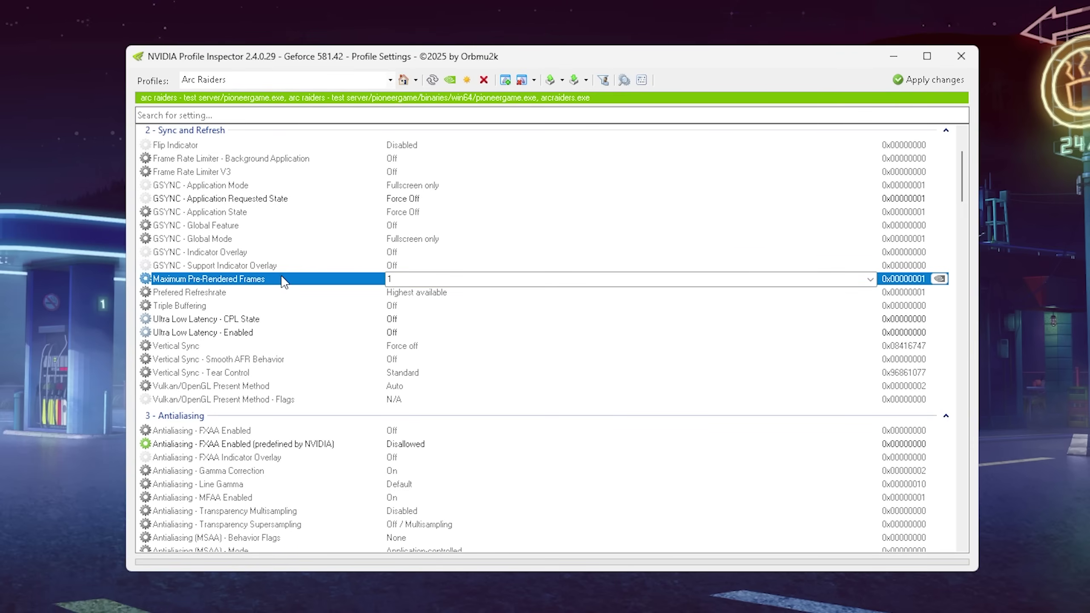
click(348, 332)
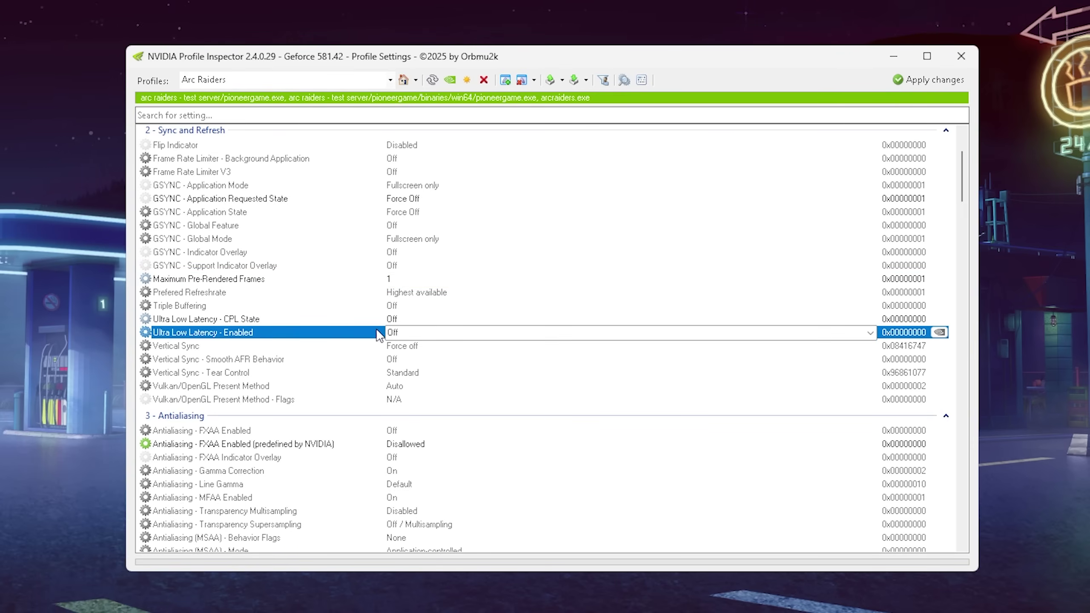
click(424, 279)
click(870, 278)
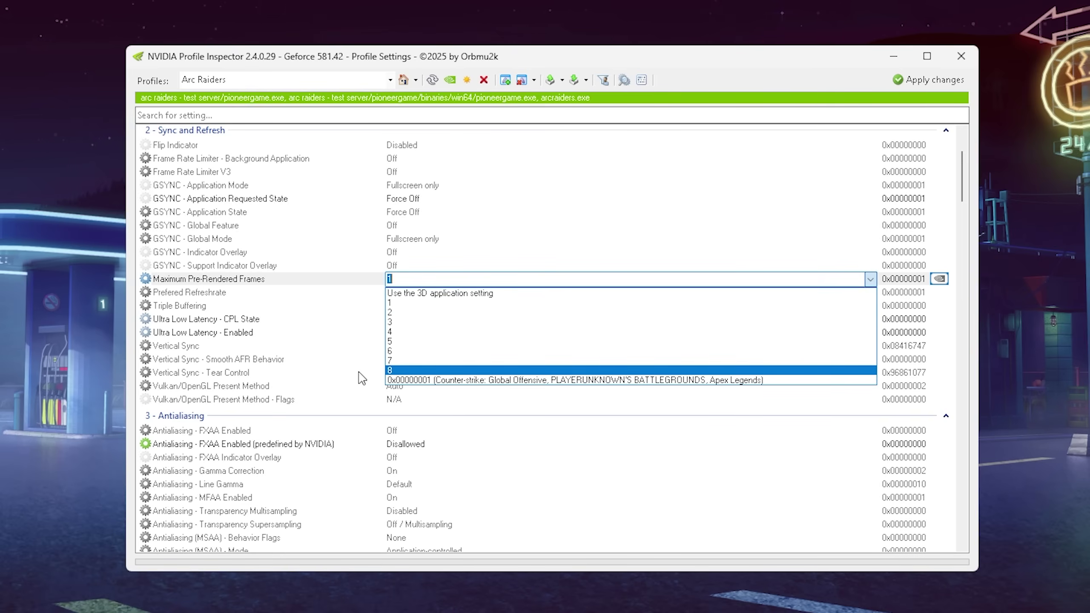
click(319, 344)
Set Ultra Low Latency - CPL State to Ultra.
click(310, 333)
click(419, 322)
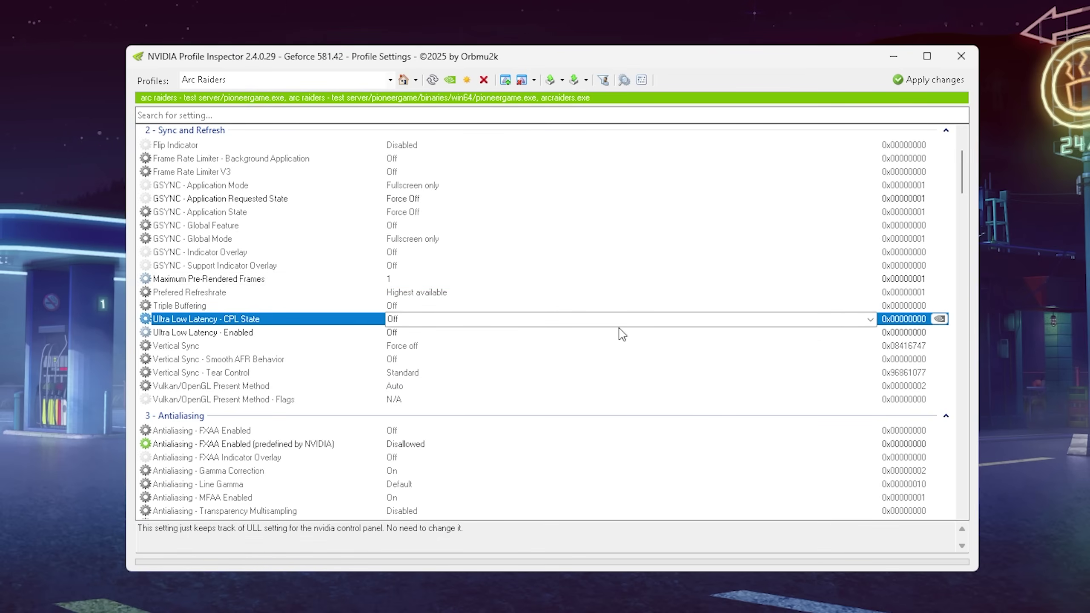
click(870, 320)
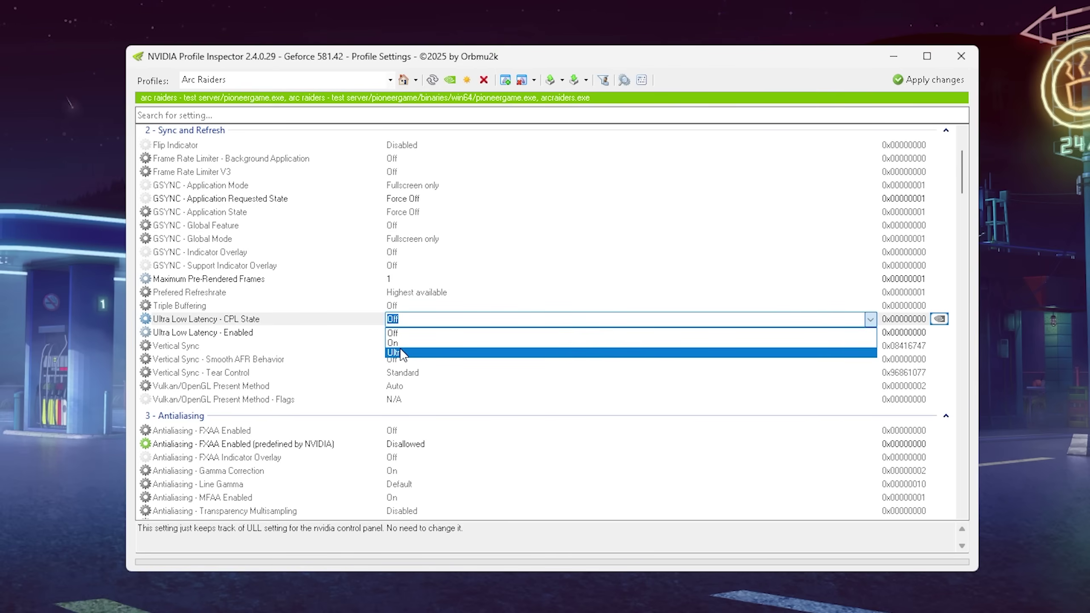
click(541, 318)
click(870, 319)
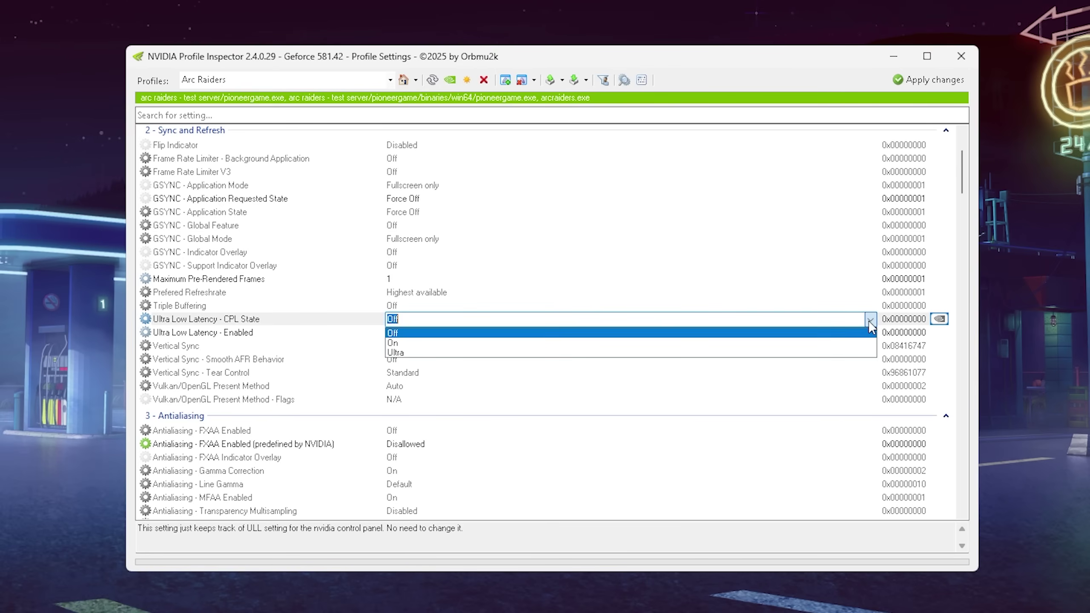
click(398, 356)
Review Maximum Pre-Rendered Frames and CPL State to confirm 1 and Ultra.
click(282, 277)
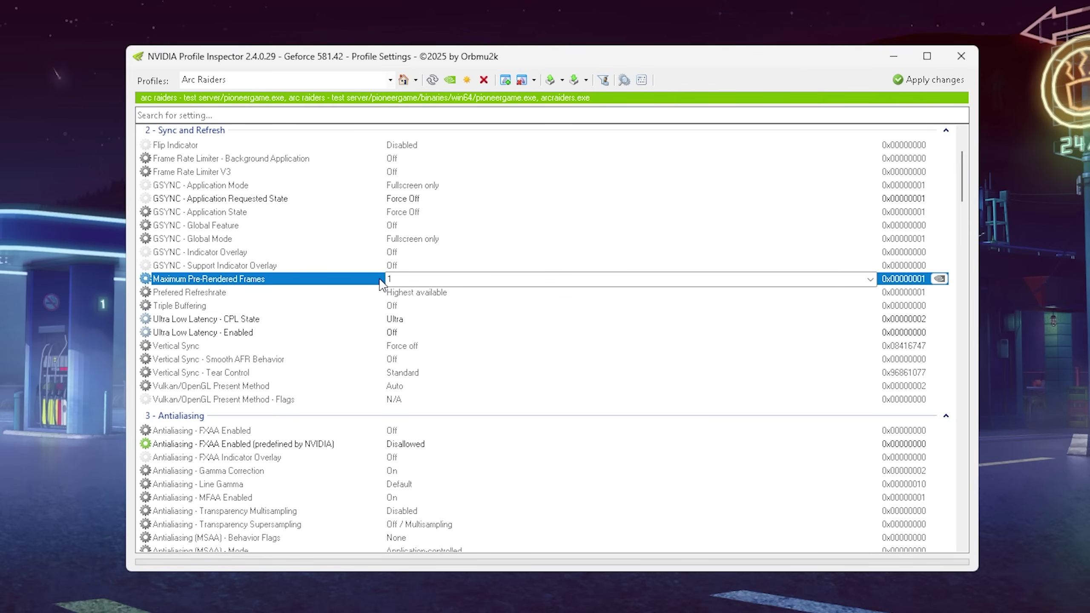
click(393, 318)
click(392, 284)
click(393, 319)
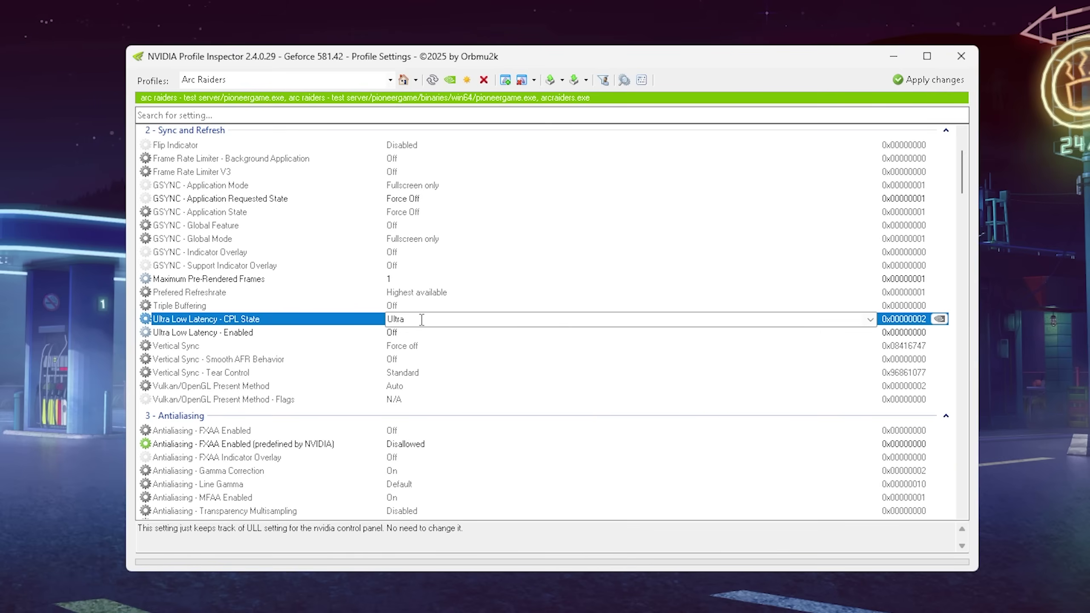
Turn Ultra Low Latency - Enabled On.
key(Down)
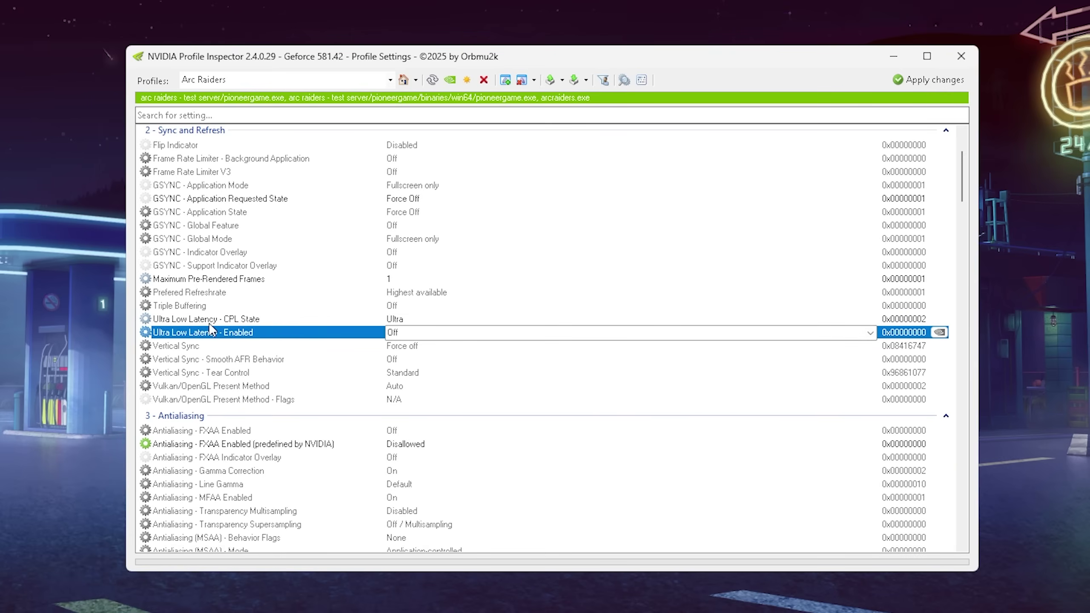
click(869, 332)
click(403, 354)
Toggle CPL State to On and back to Ultra, then bring up Task Manager with Ctrl+Shift+Esc.
key(Up)
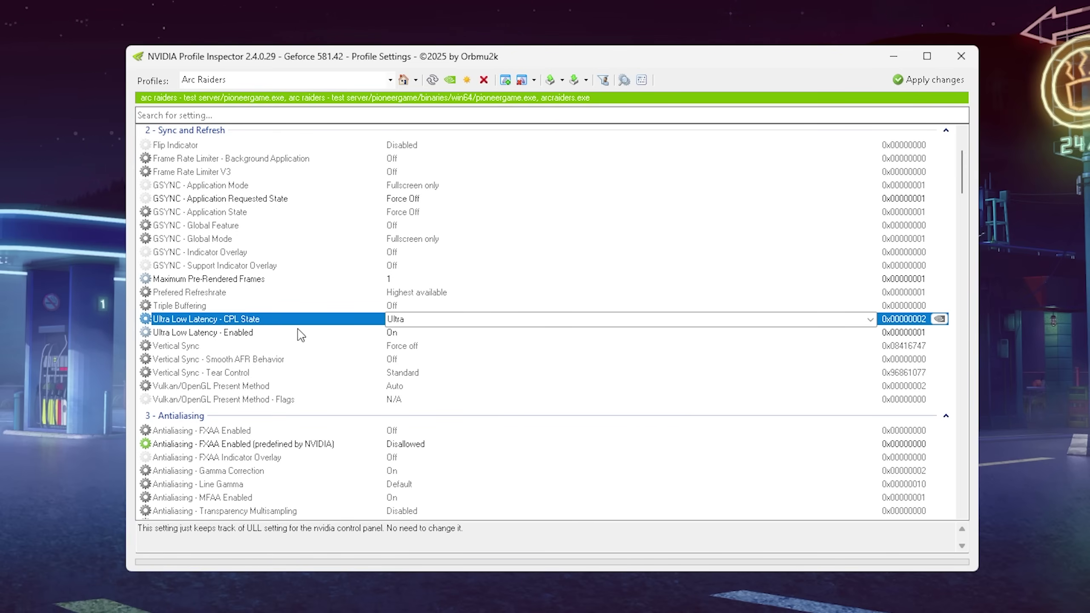
click(863, 321)
click(412, 344)
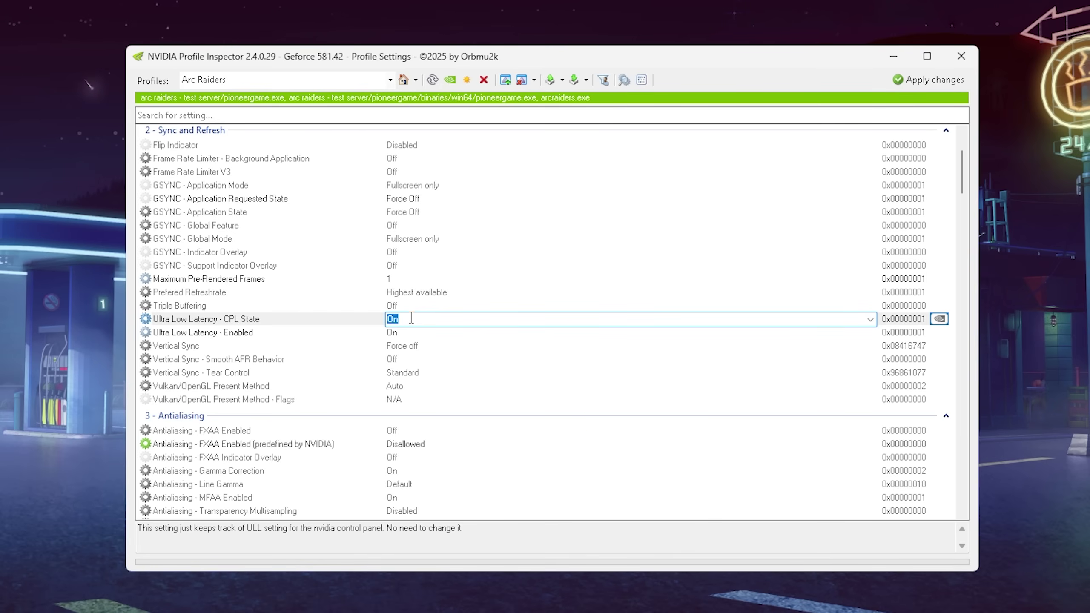
click(397, 285)
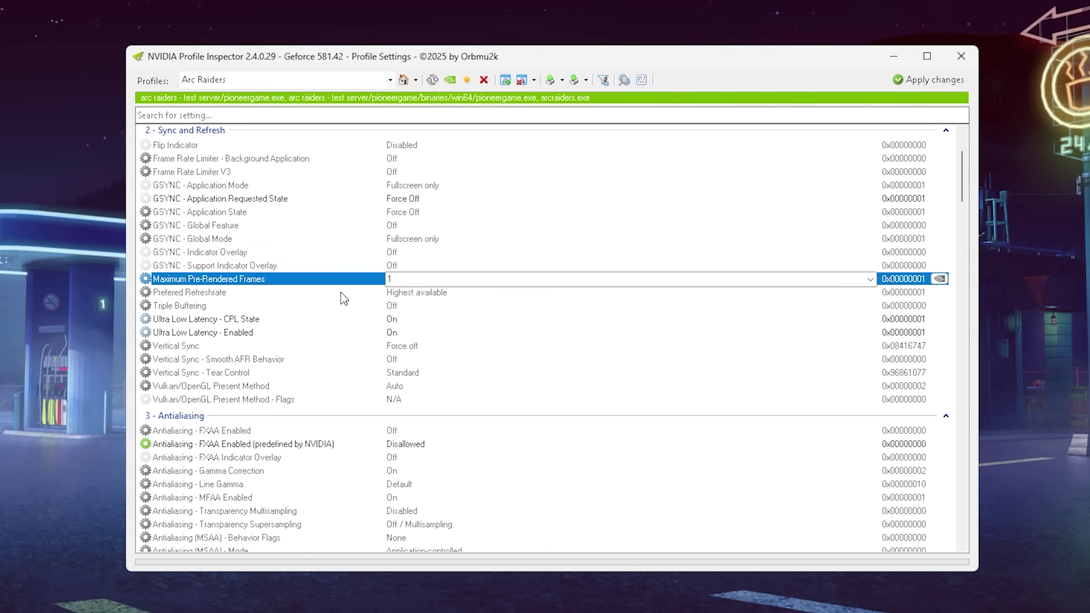
click(405, 323)
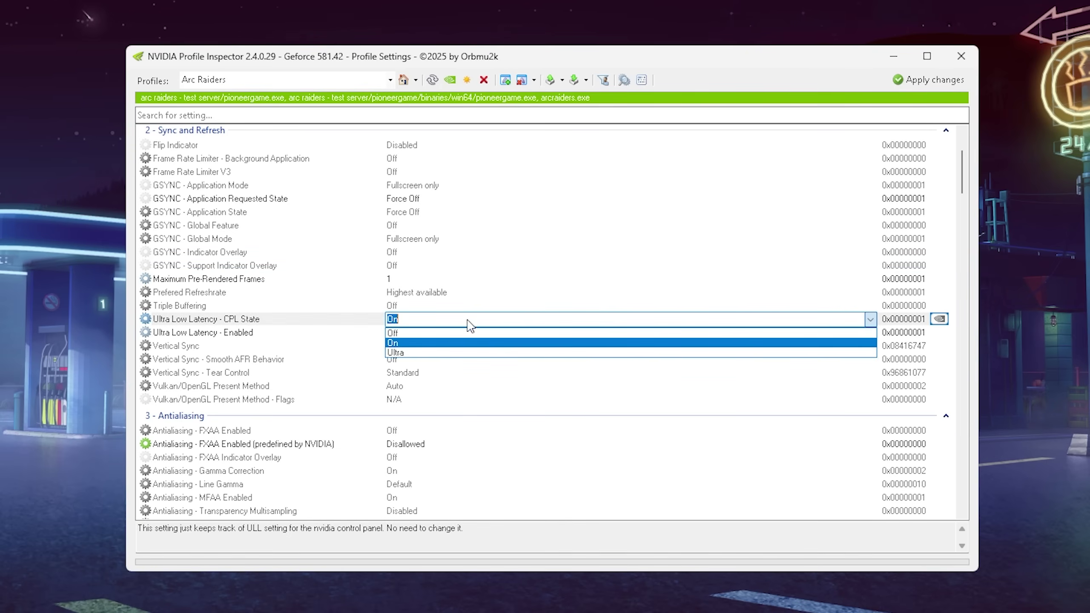
click(394, 355)
click(401, 279)
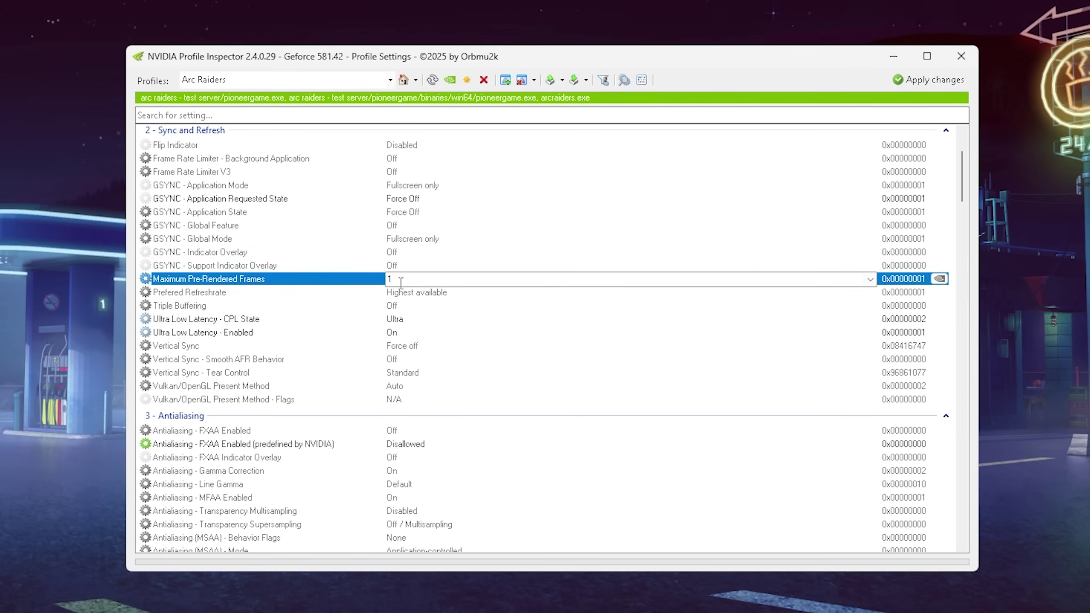
click(393, 320)
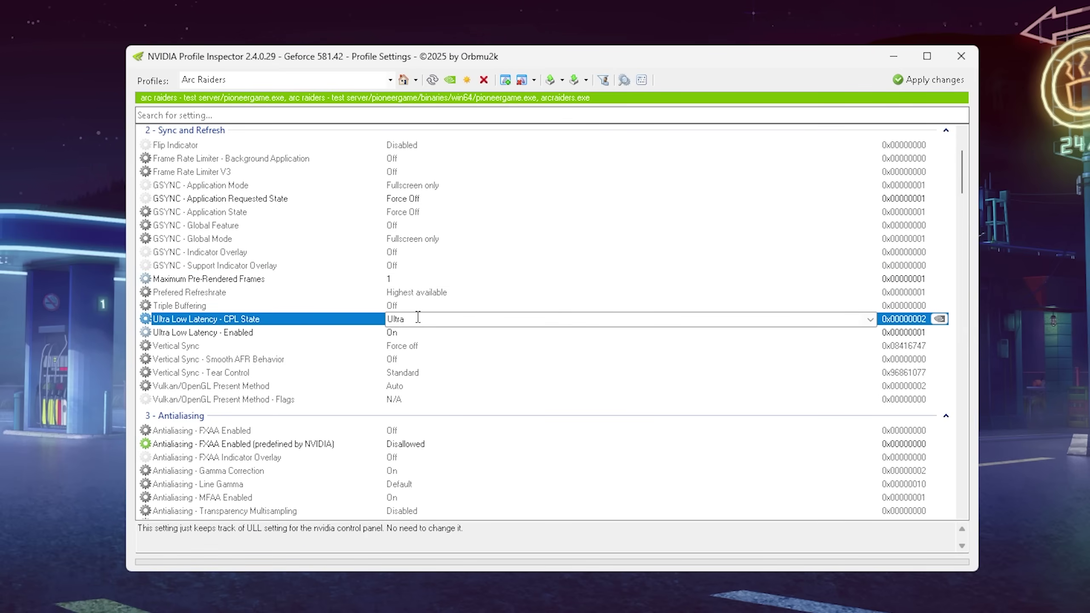
key(ctrl+shift+Escape)
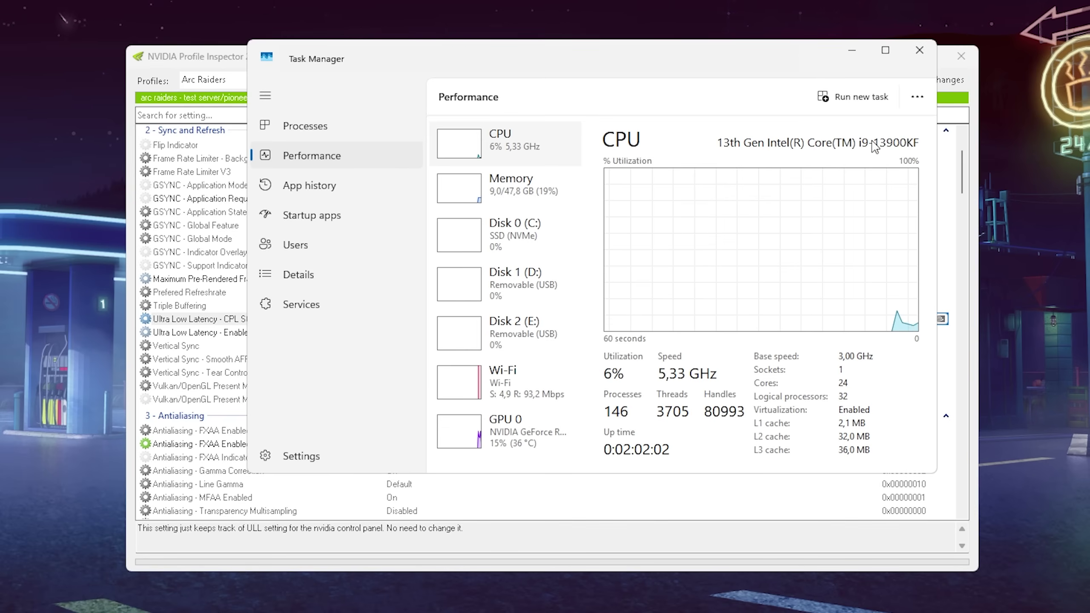
Close Task Manager to return to the Arc Raiders profile in Profile Inspector.
click(919, 49)
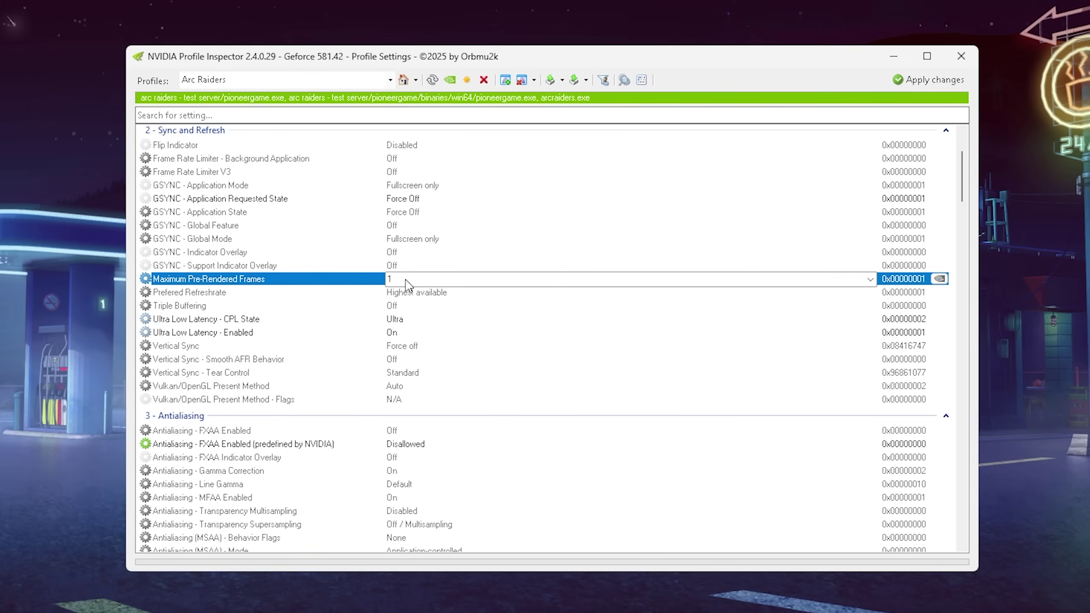
Turn Ultra Low Latency - Enabled Off and reset Maximum Pre-Rendered Frames to Use the 3D application setting.
click(413, 332)
click(414, 319)
click(413, 330)
scroll(414, 331, up, 1)
click(477, 277)
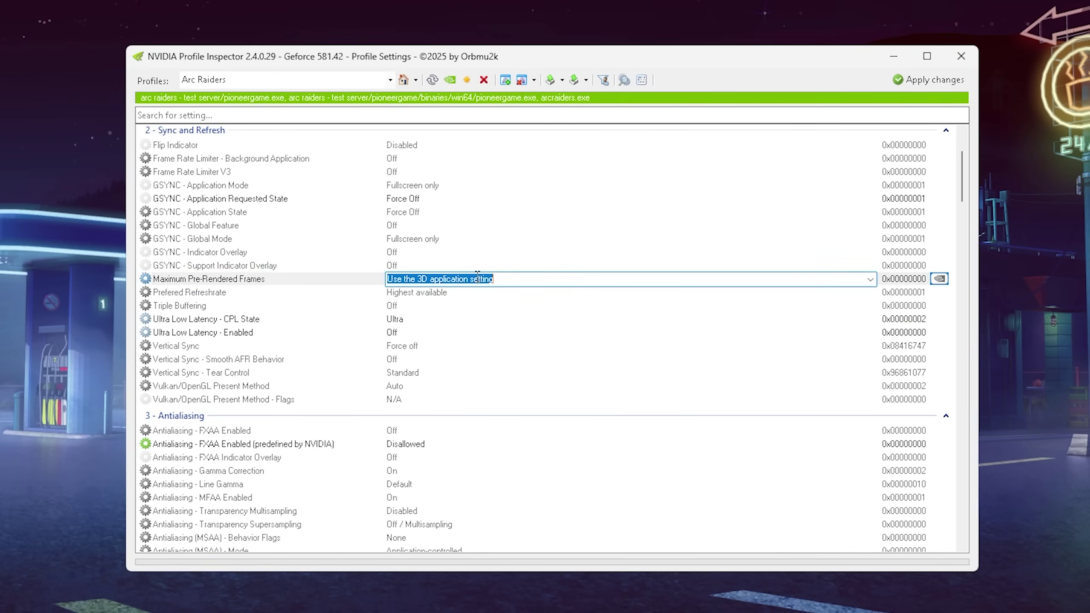
Check the Ultra Low Latency - Enabled, CPL State and Maximum Pre-Rendered Frames values.
click(315, 280)
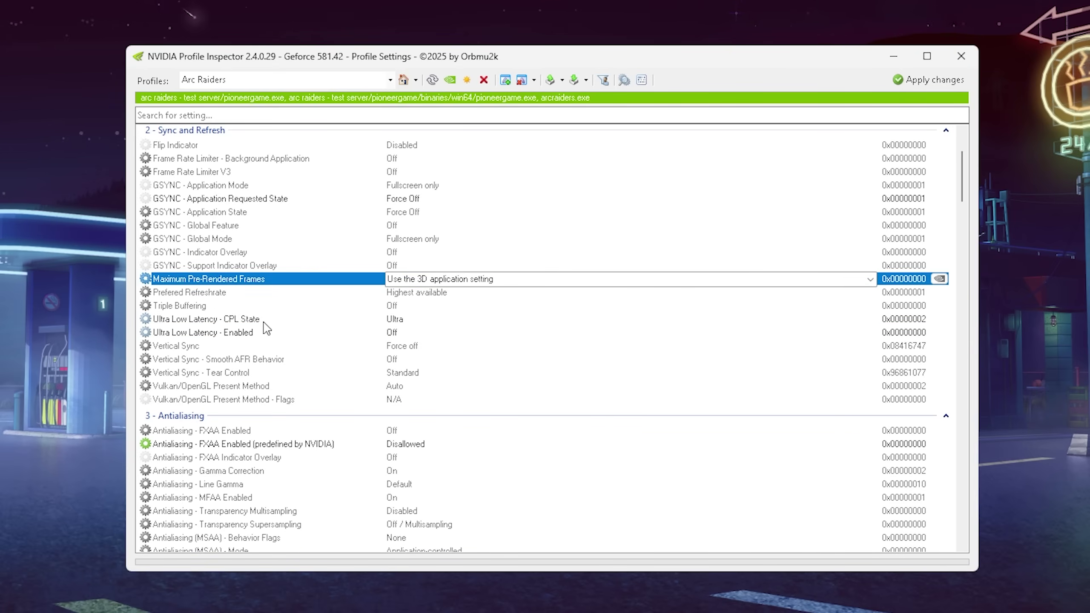
click(254, 333)
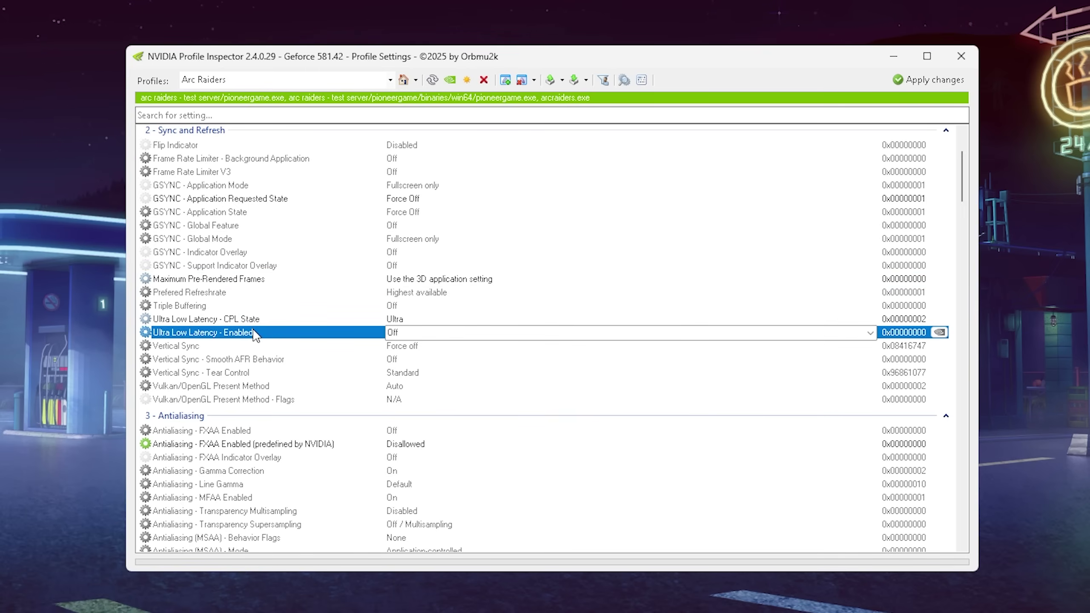
click(522, 278)
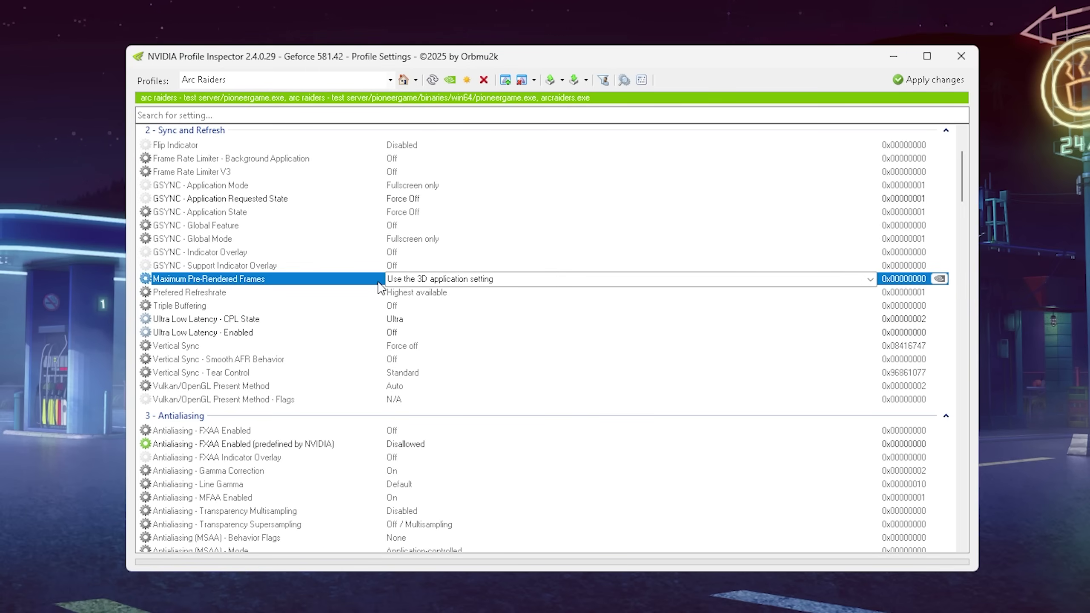
click(252, 334)
click(262, 319)
click(271, 328)
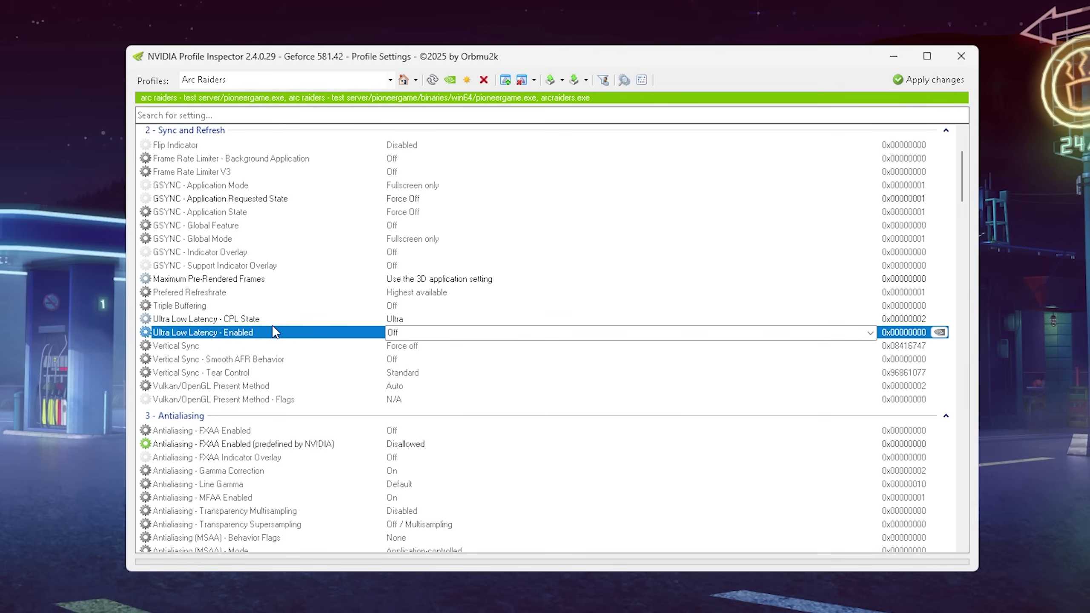
click(275, 321)
click(278, 330)
click(279, 320)
click(281, 333)
click(281, 320)
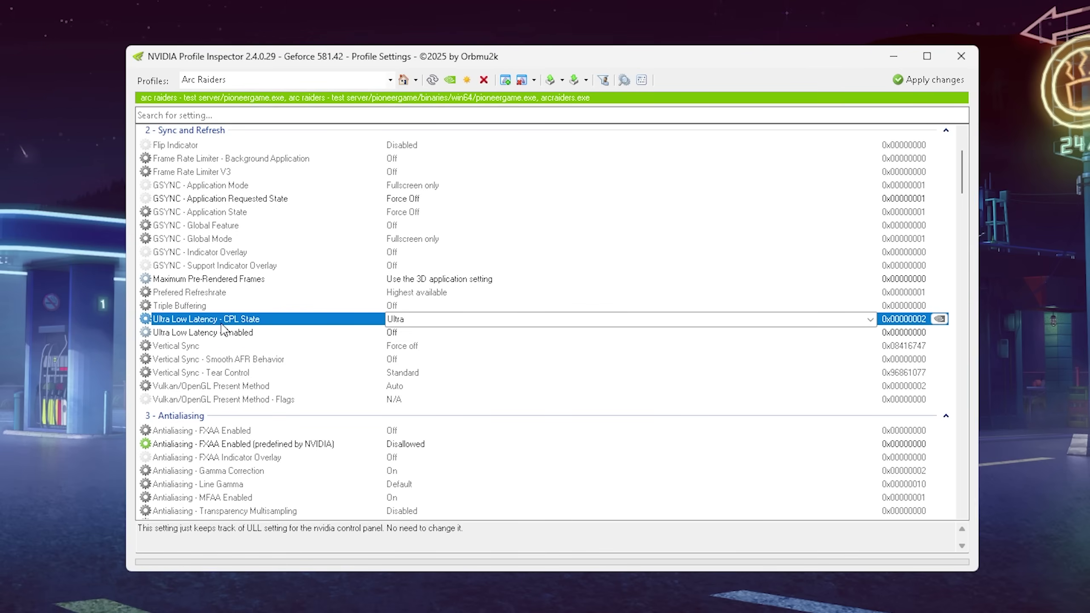
click(234, 333)
click(235, 319)
click(238, 334)
click(239, 320)
click(241, 333)
click(243, 320)
click(192, 279)
scroll(193, 278, down, 5)
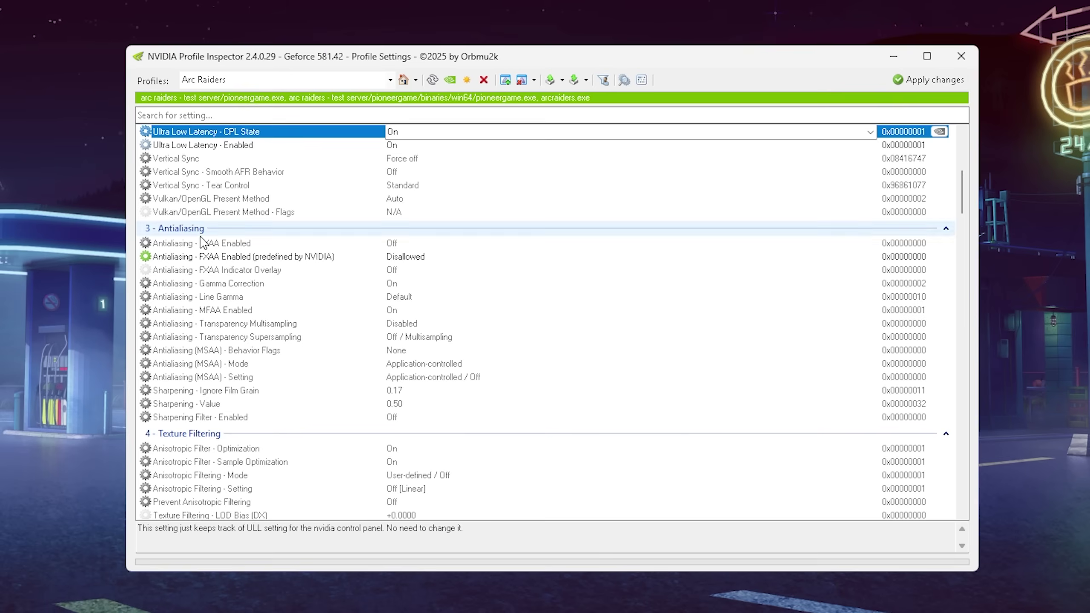
click(213, 244)
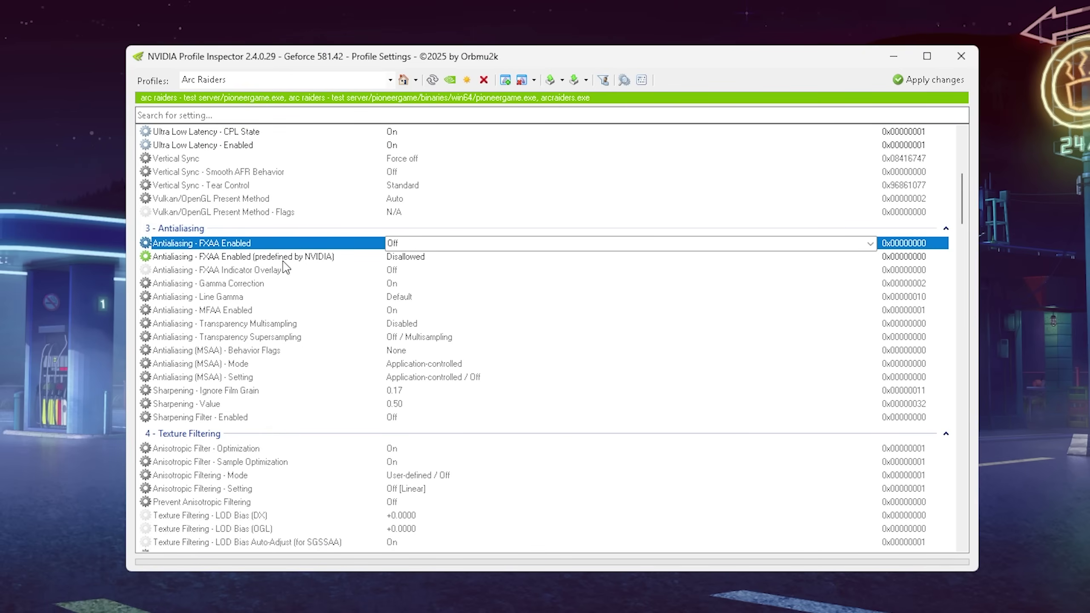
click(226, 243)
click(185, 297)
click(180, 336)
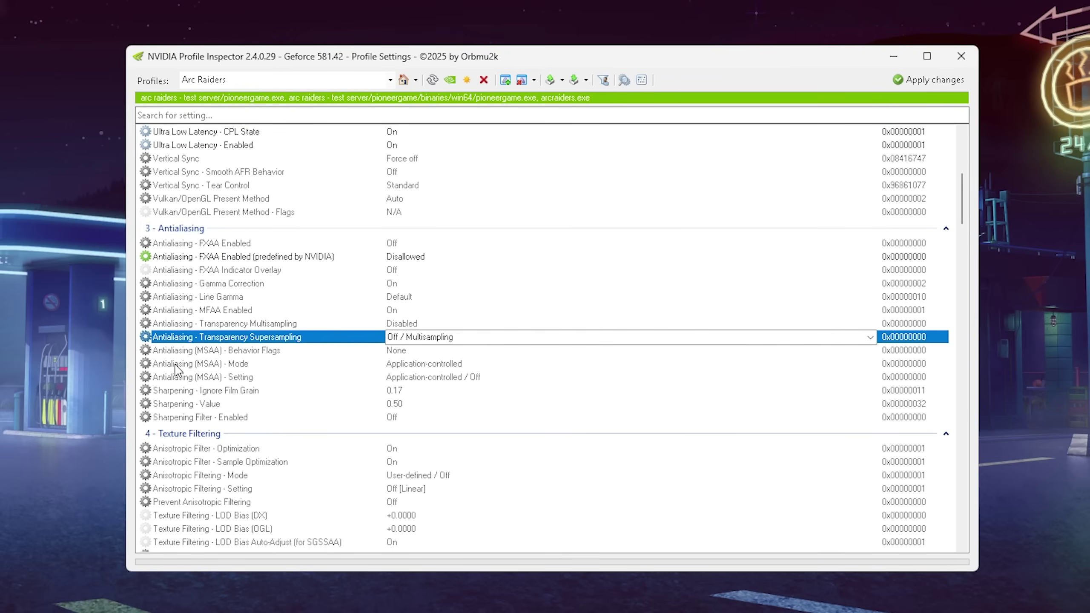
click(189, 364)
click(215, 310)
click(231, 269)
click(235, 243)
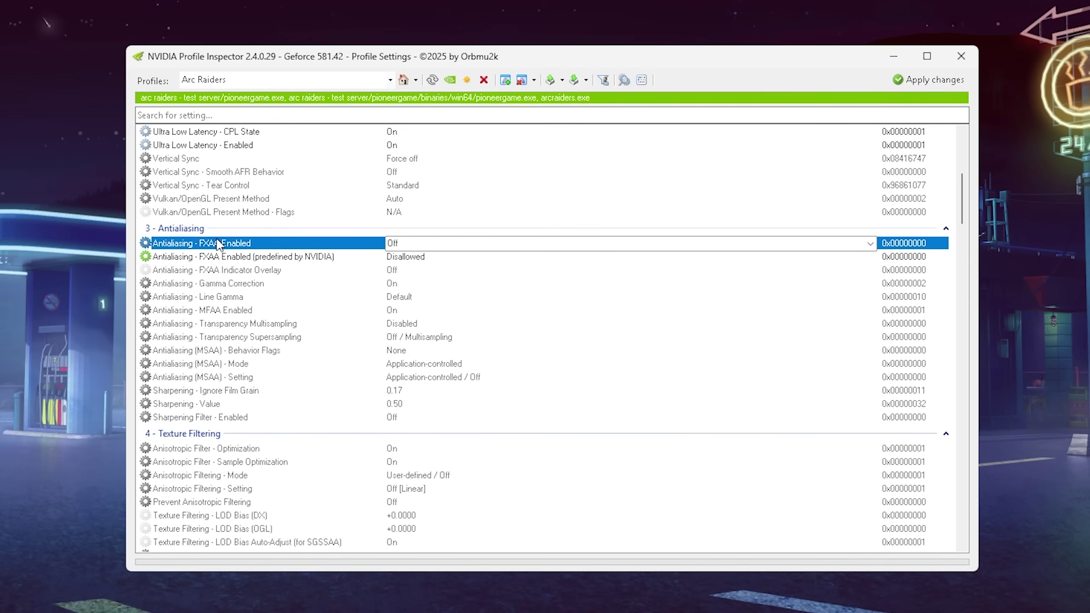
click(233, 311)
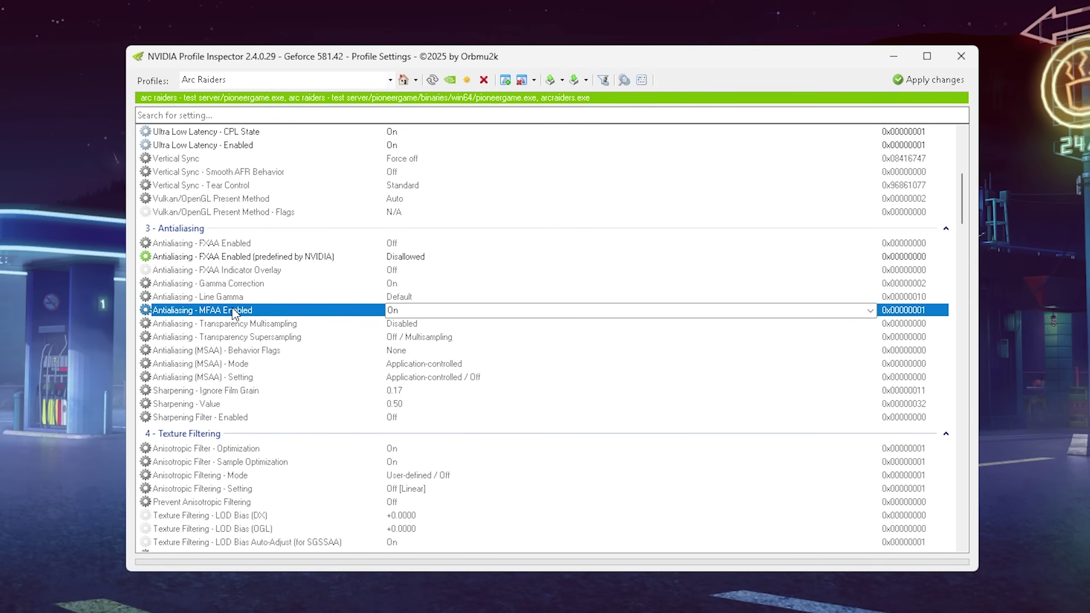
click(210, 351)
click(274, 244)
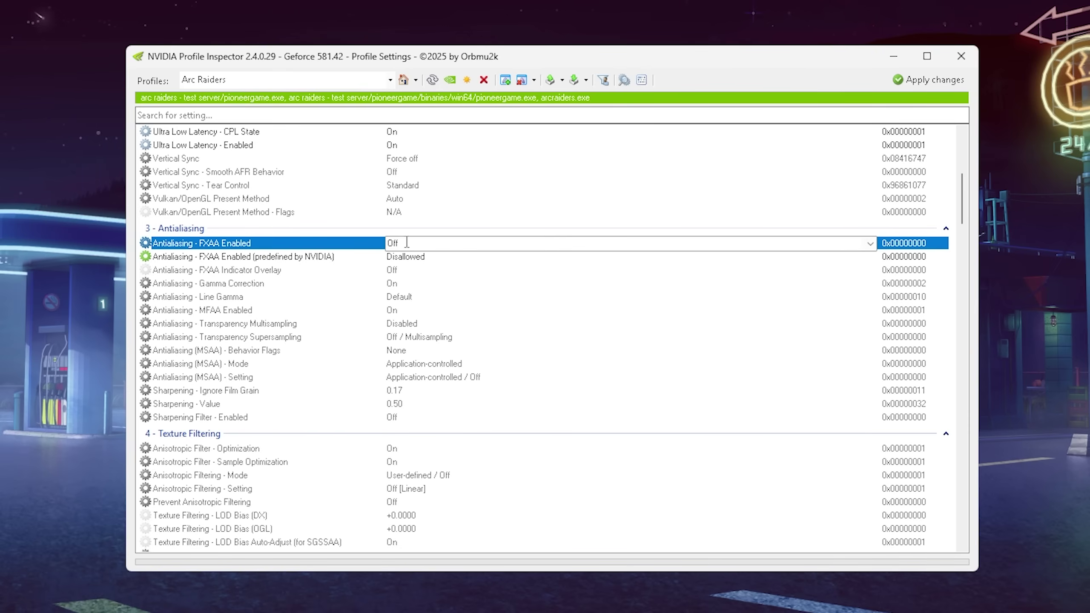
click(254, 307)
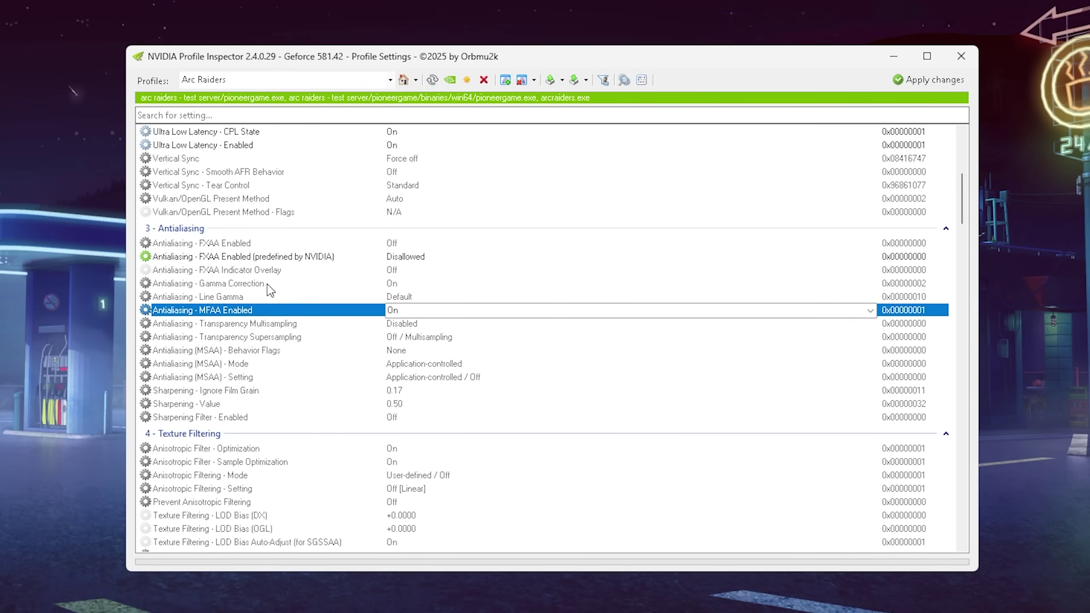
click(205, 364)
click(251, 311)
click(244, 350)
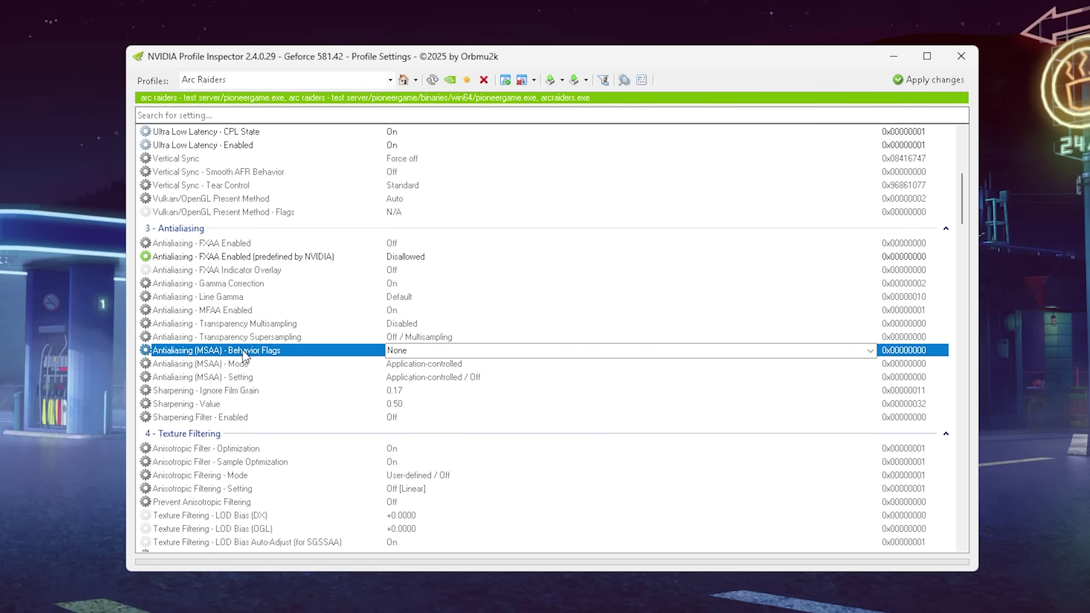
click(243, 311)
click(412, 378)
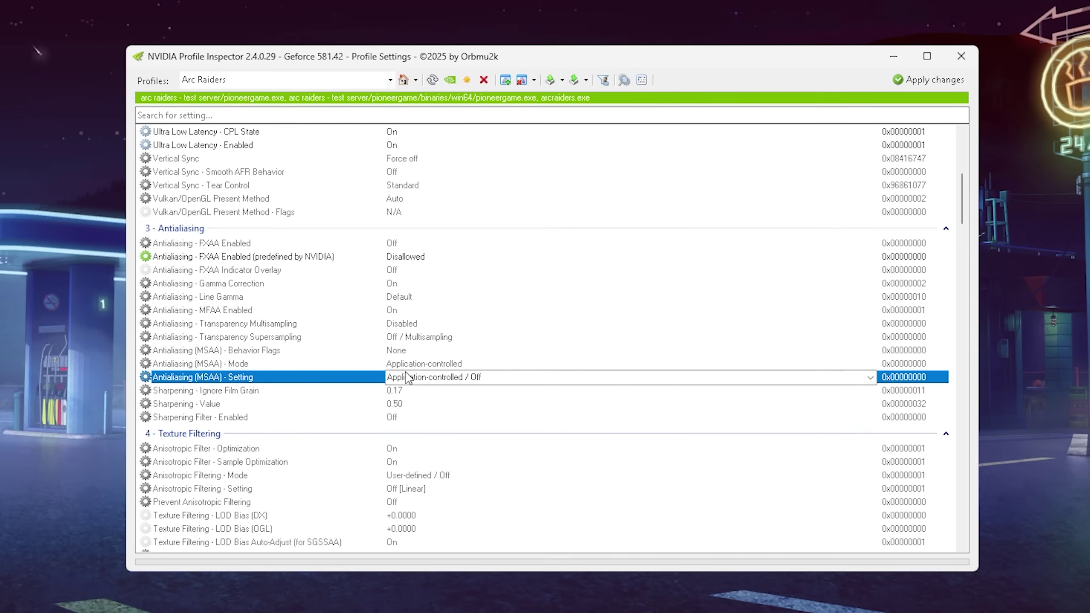
click(403, 364)
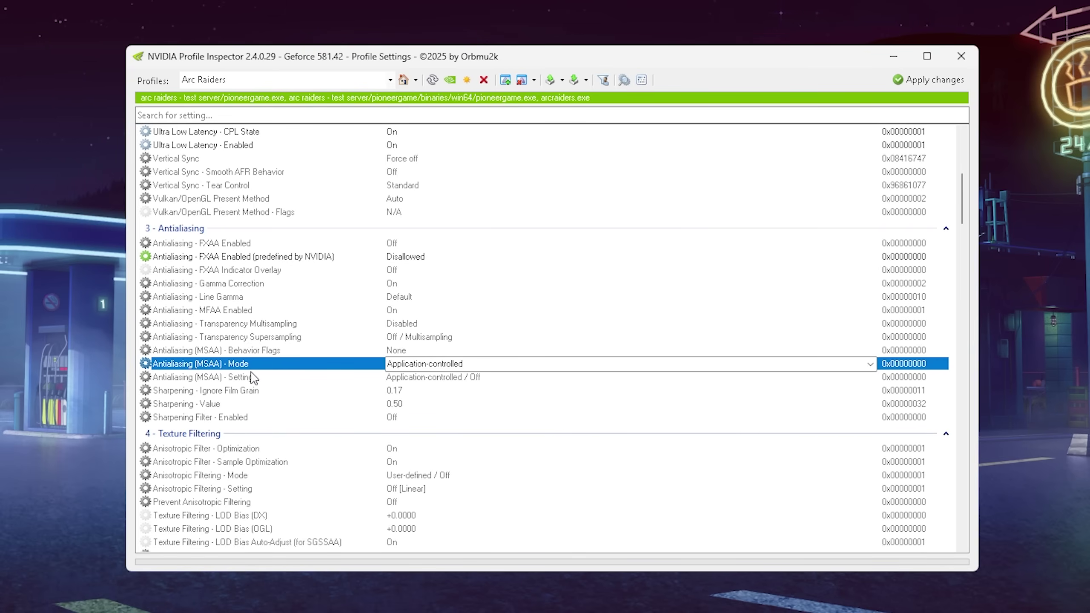
scroll(215, 314, down, 4)
click(156, 296)
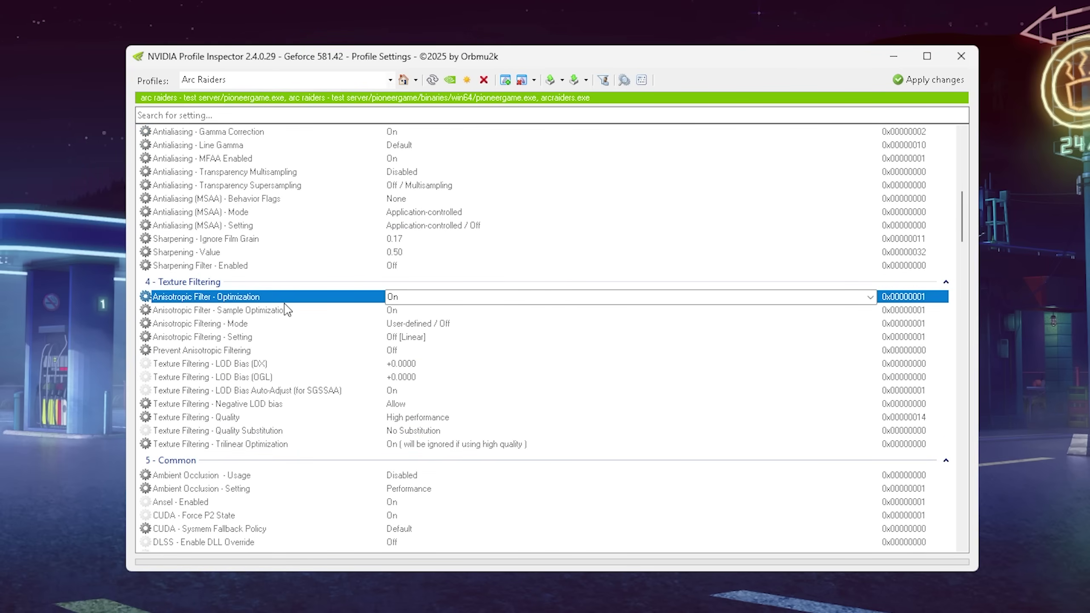
key(Down)
key(Up)
click(271, 310)
key(Down)
key(Up)
key(Up)
key(Down)
key(Up)
key(Down)
key(Up)
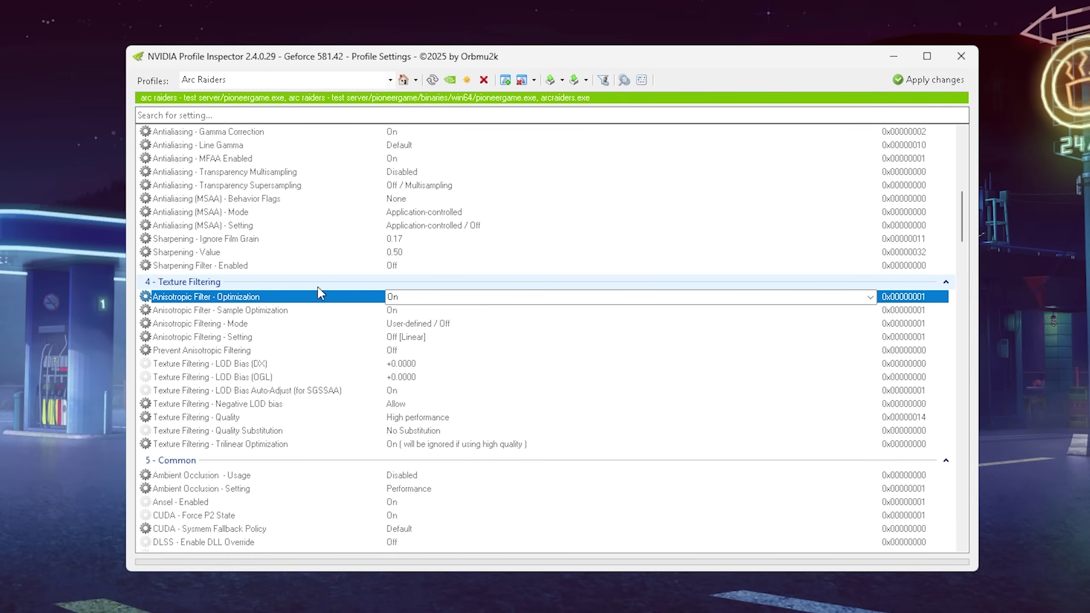
click(315, 324)
click(871, 323)
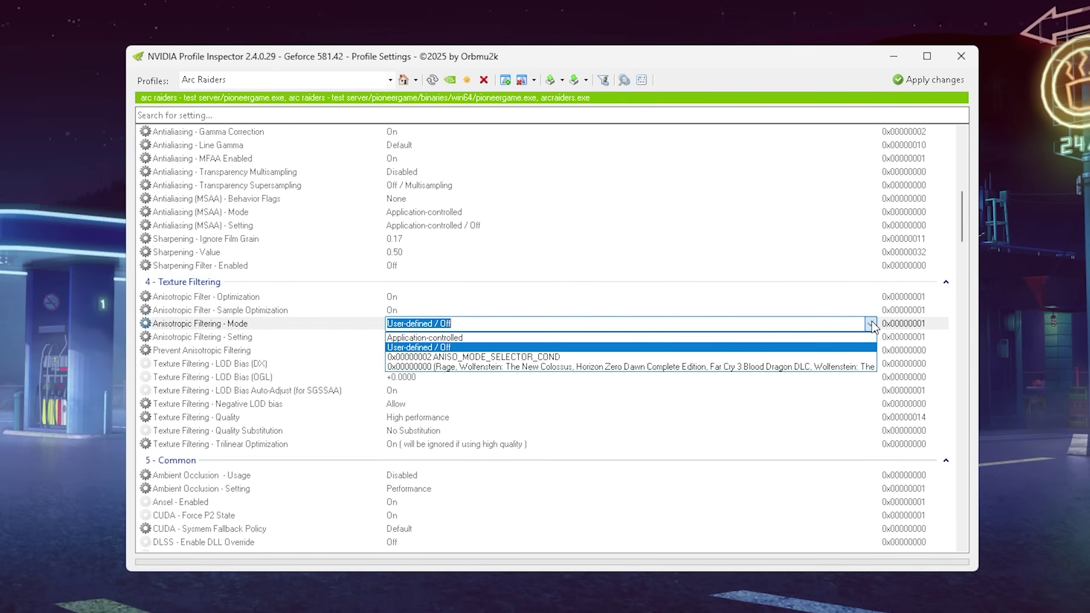
click(304, 343)
click(297, 338)
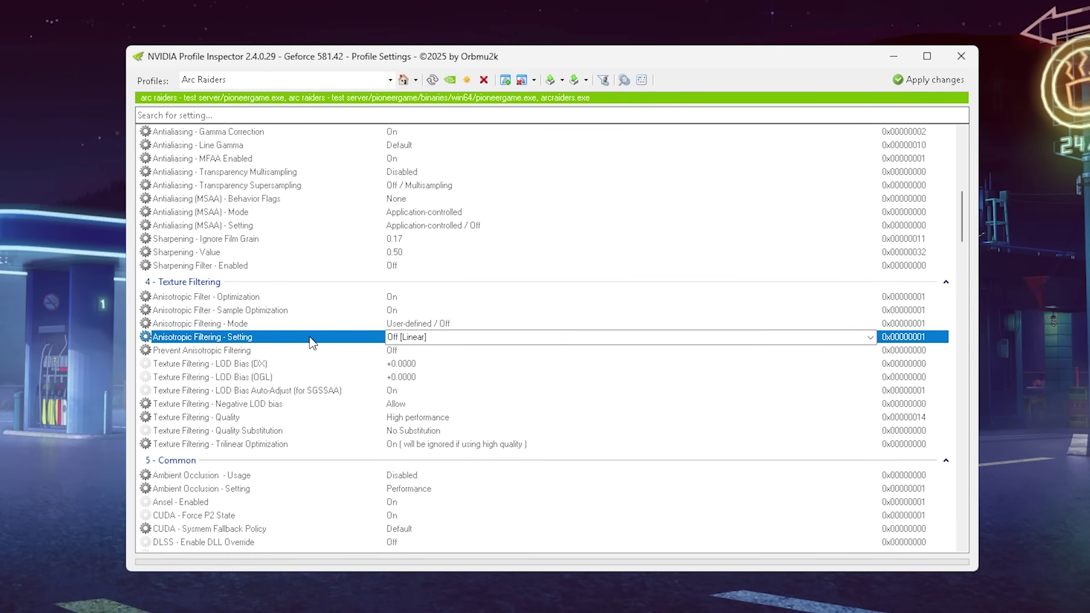
click(851, 337)
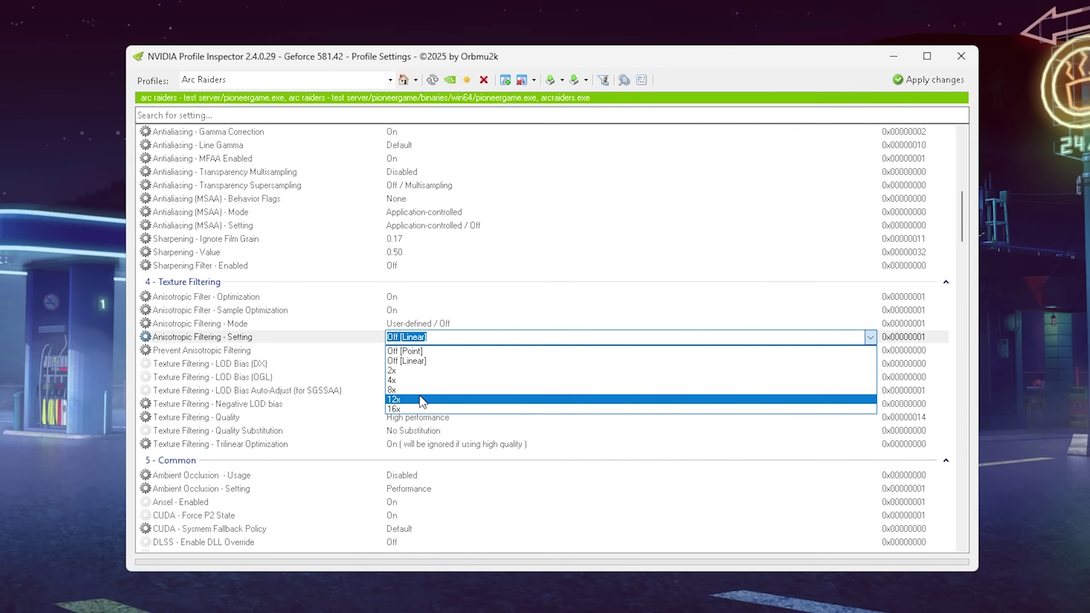
click(349, 342)
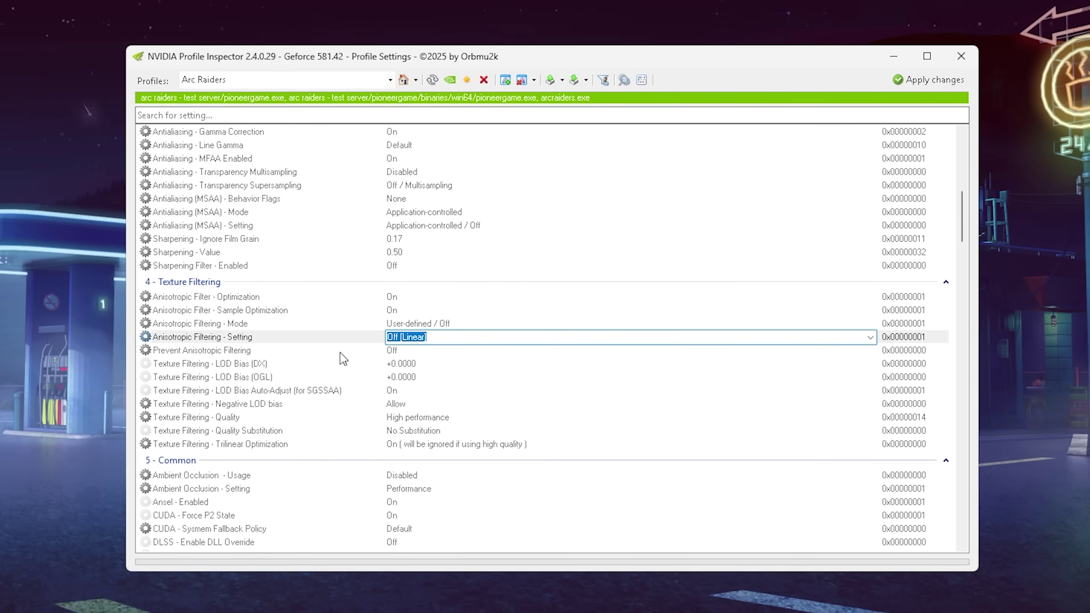
Select Texture Filtering - Quality at High performance and apply the changes to the Arc Raiders profile.
scroll(300, 344, down, 2)
click(264, 340)
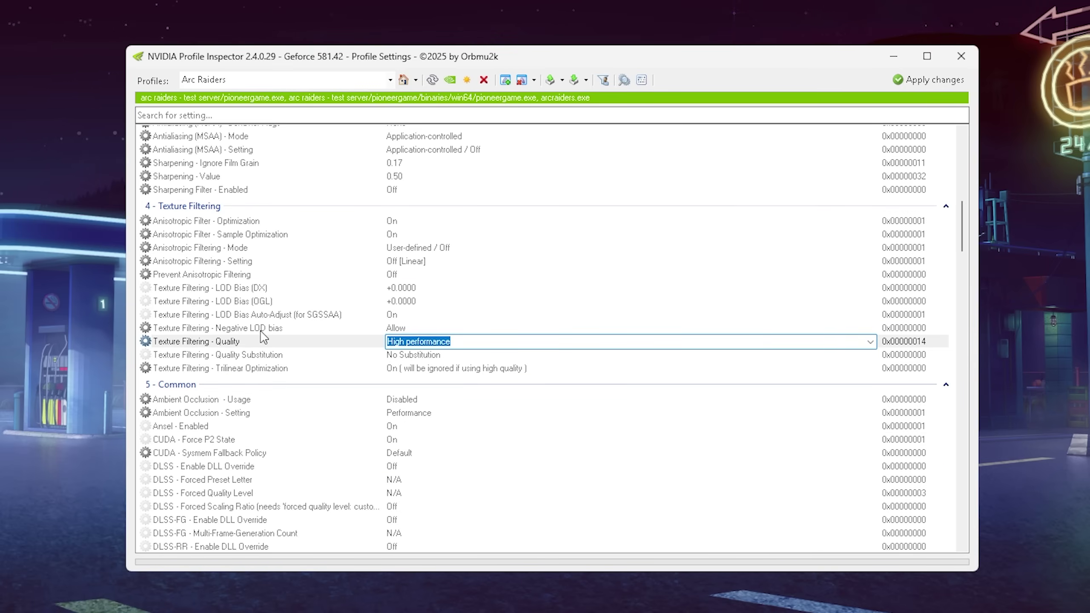
scroll(266, 356, up, 15)
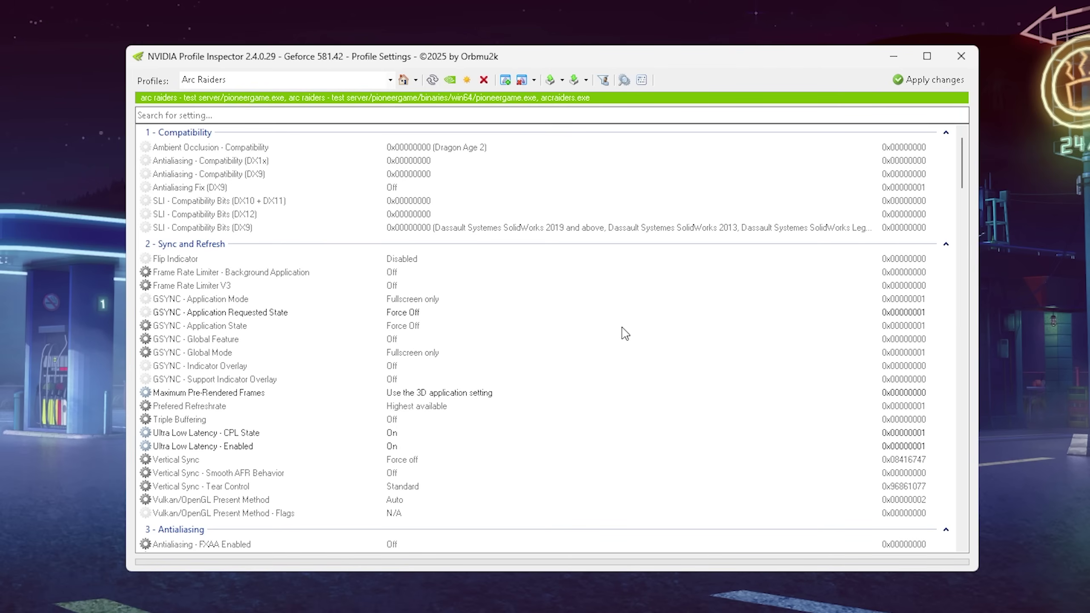
scroll(621, 320, down, 4)
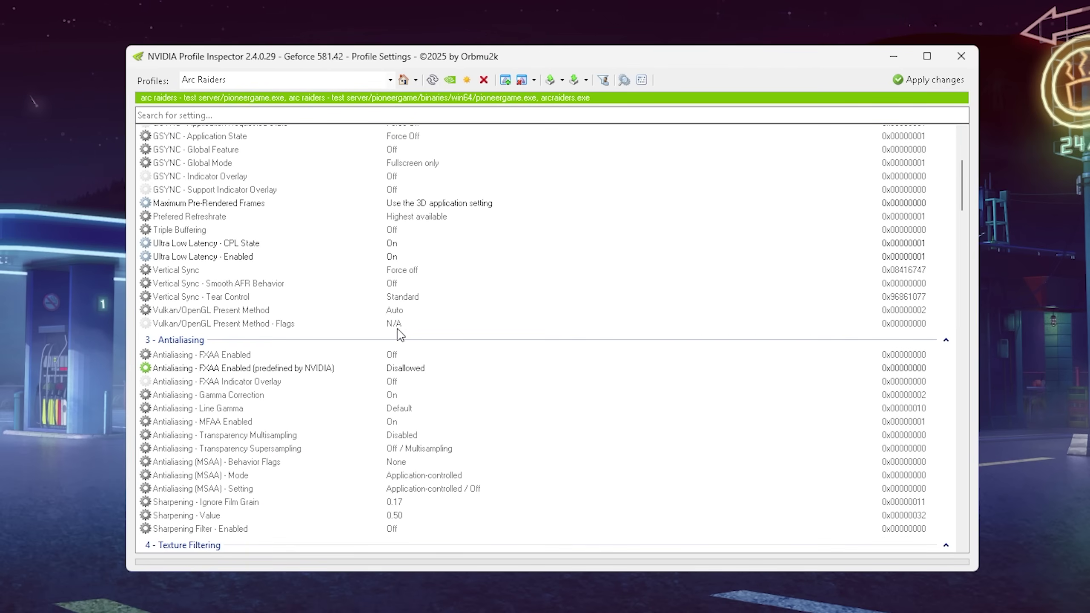
scroll(462, 324, up, 4)
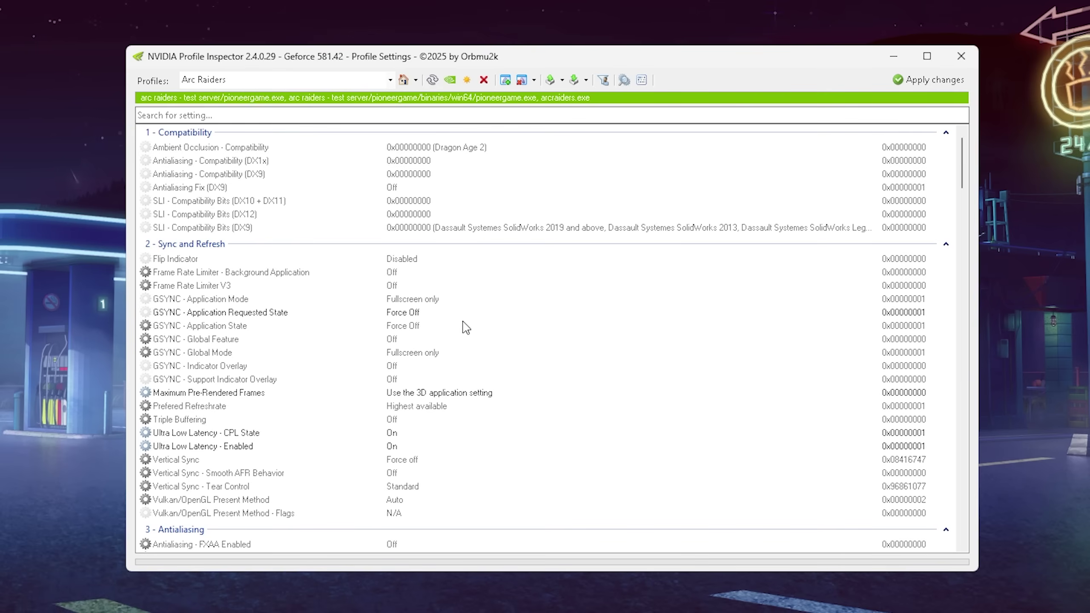
click(912, 79)
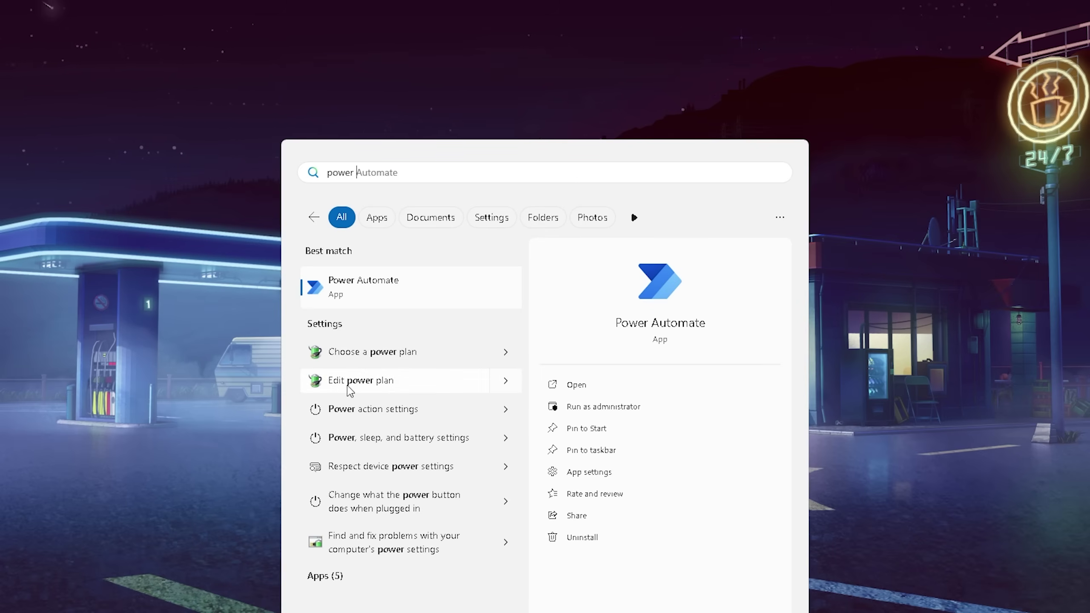
Show all plans in Power Options, switching to High performance and back to Ultimate Performance.
click(351, 391)
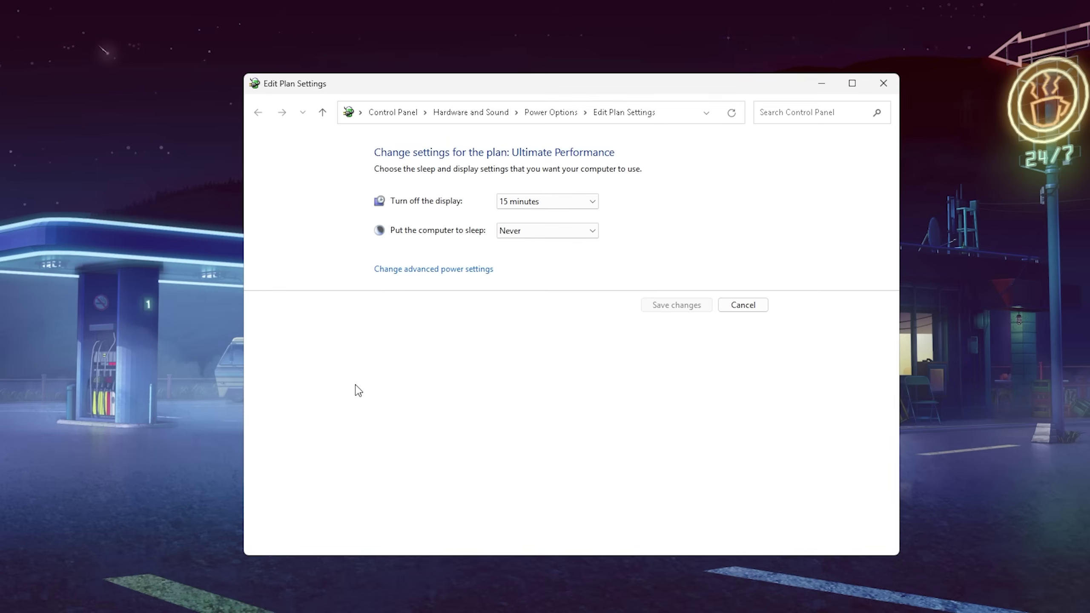
click(541, 114)
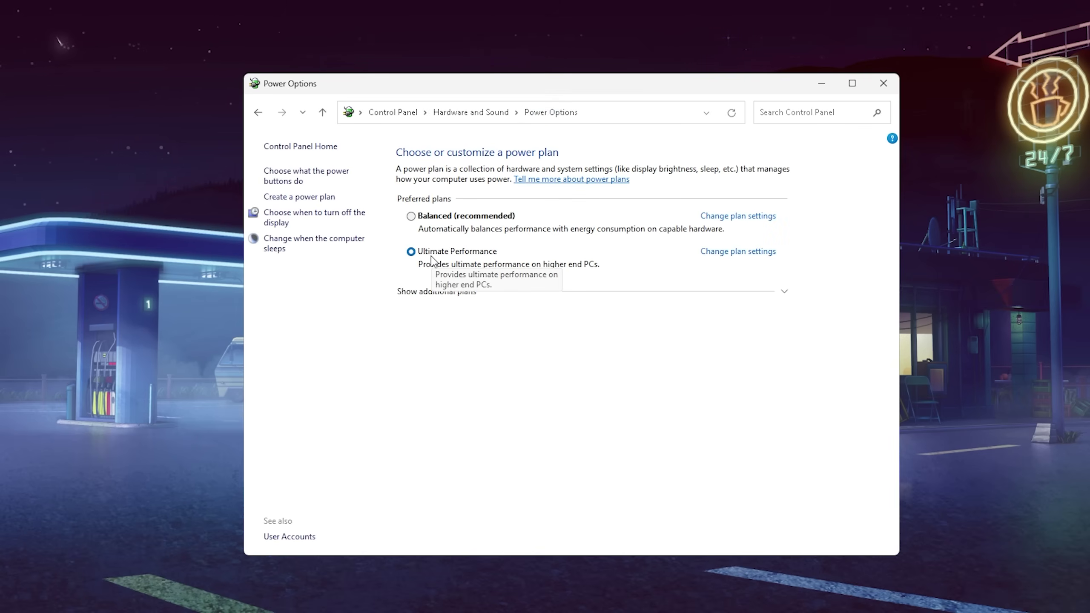
click(497, 292)
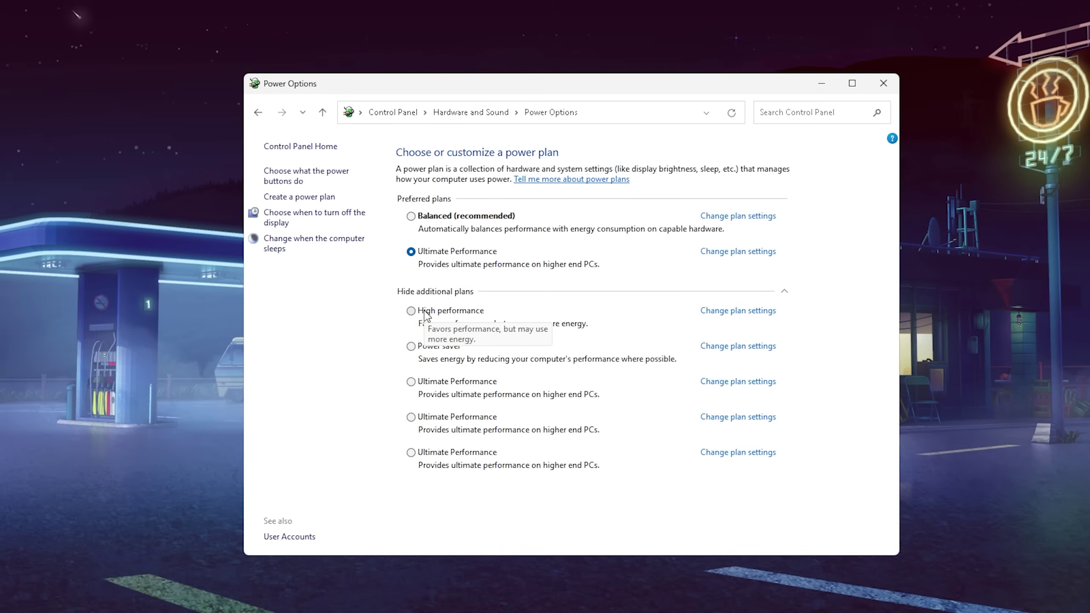
click(438, 317)
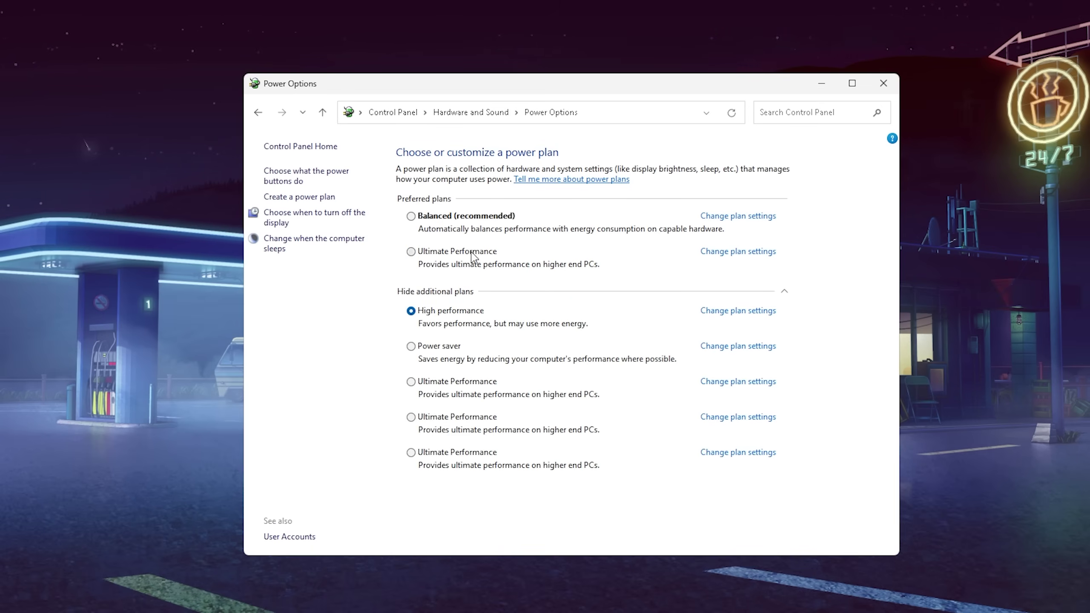
click(428, 254)
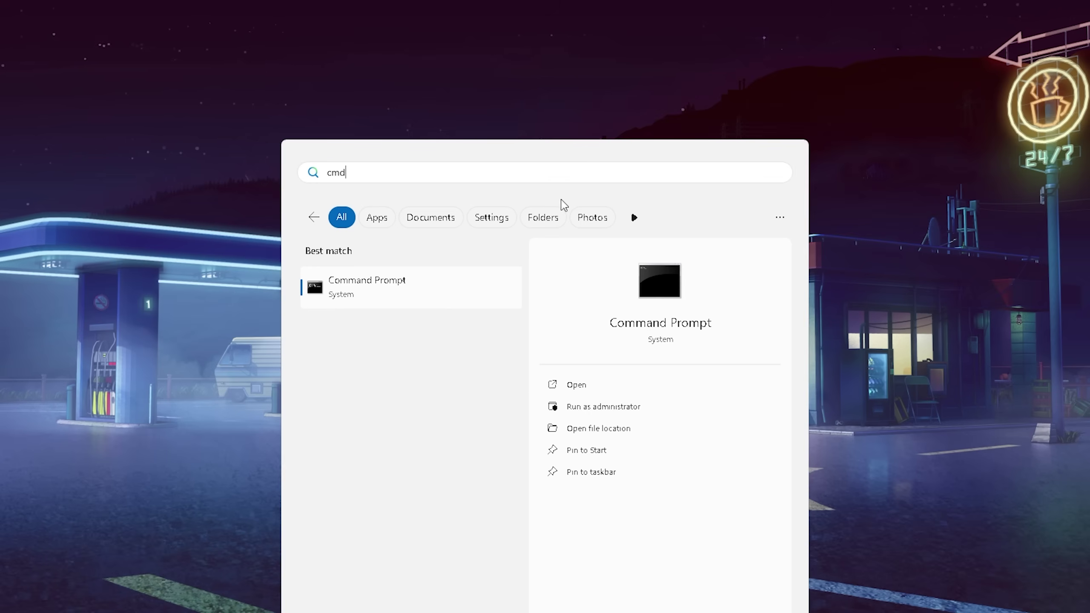
Run powercfg -duplicatescheme e9a42b02-d5df-448d-aa00-03f14749eb61 in an administrator Command Prompt, then close it.
right_click(352, 293)
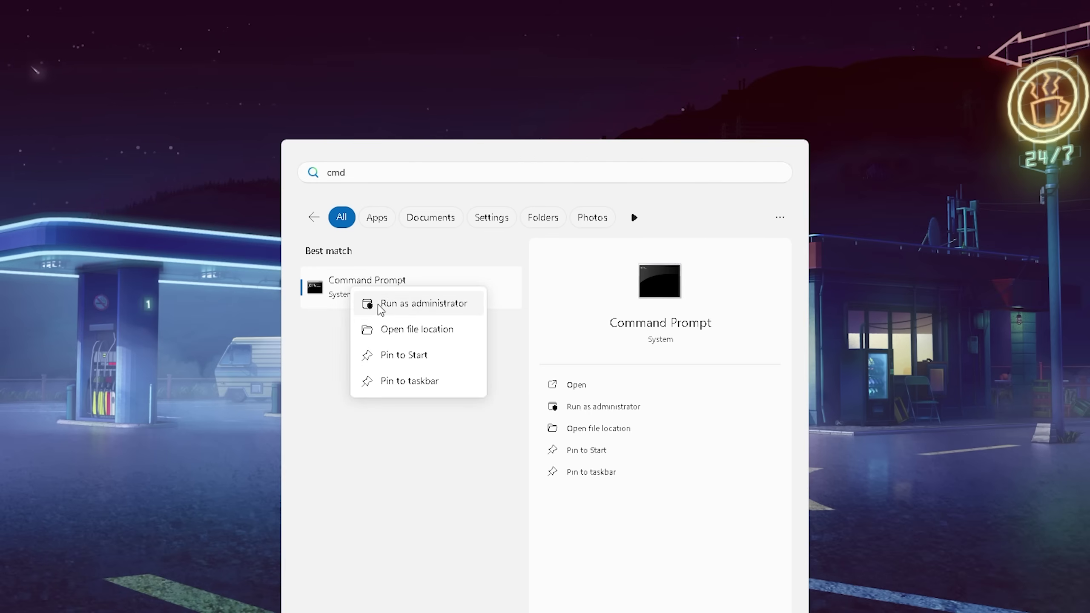
click(384, 305)
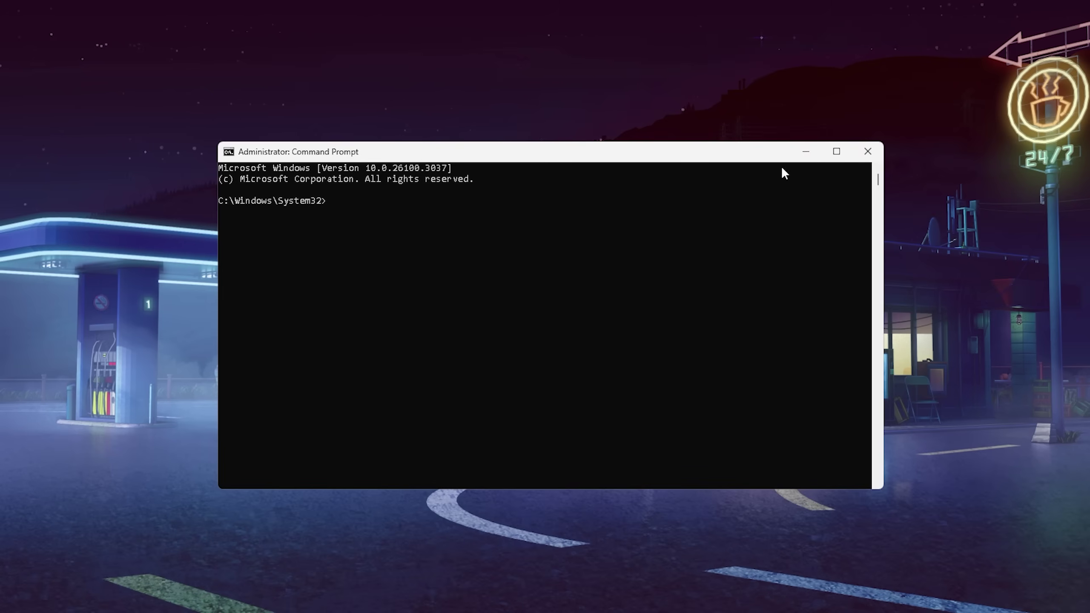
text(powercfg -duplicatescheme e9a42b02-d5df-448d-aa00-03f14749eb61)
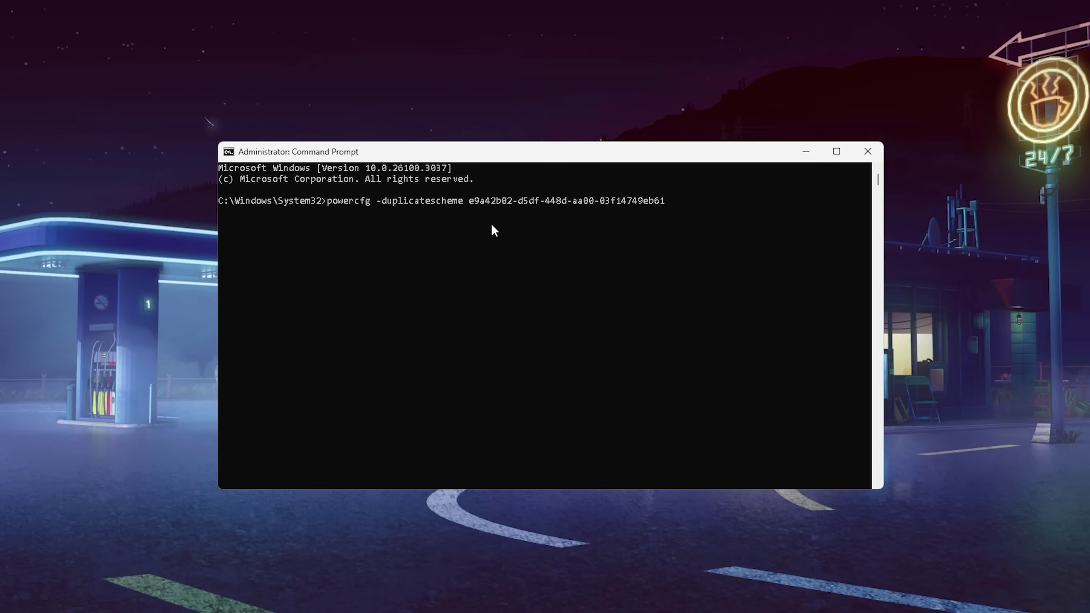
key(Return)
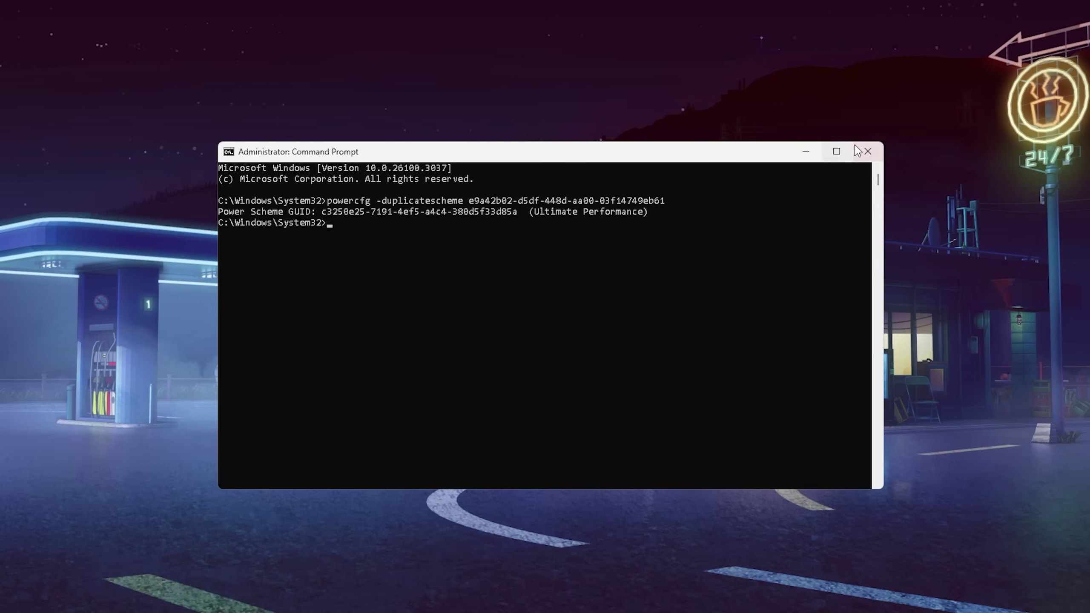
click(867, 151)
Search 'power', open Choose a power plan to confirm Ultimate Performance, and hide additional plans.
key(super+s)
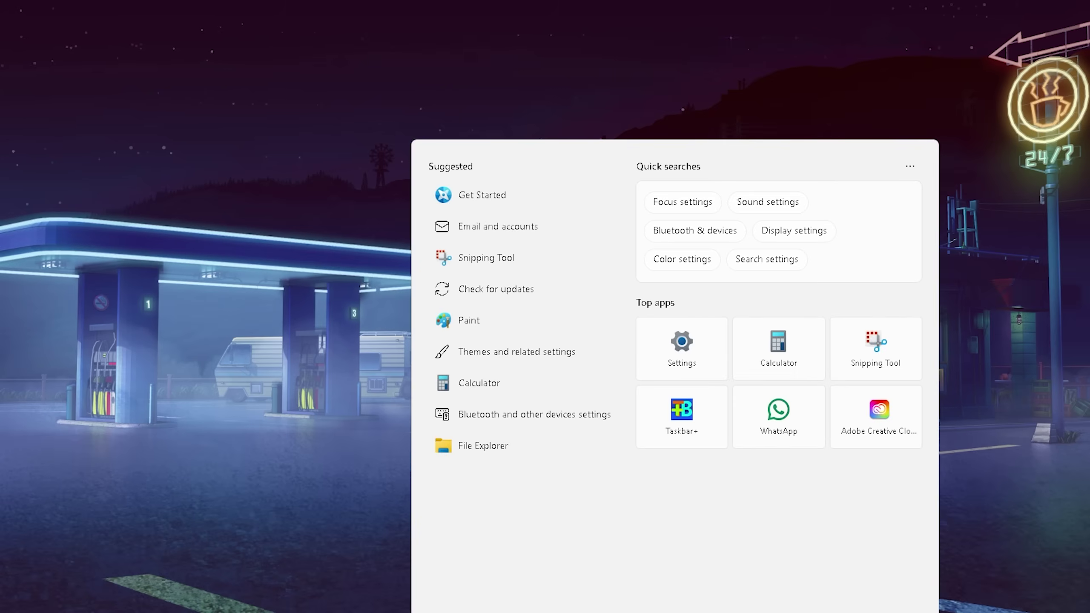
text(power)
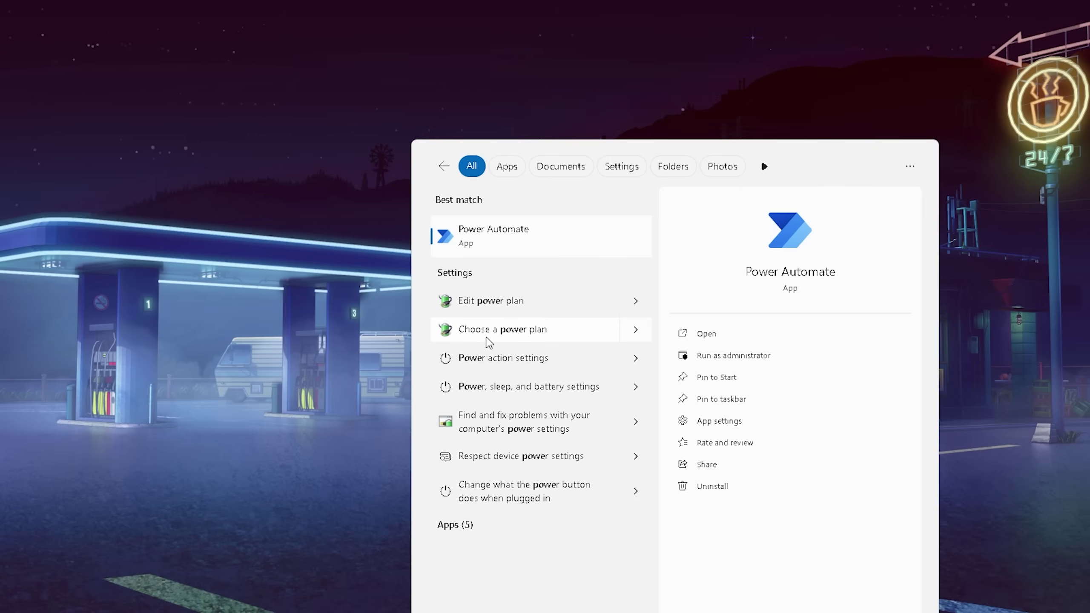
click(489, 341)
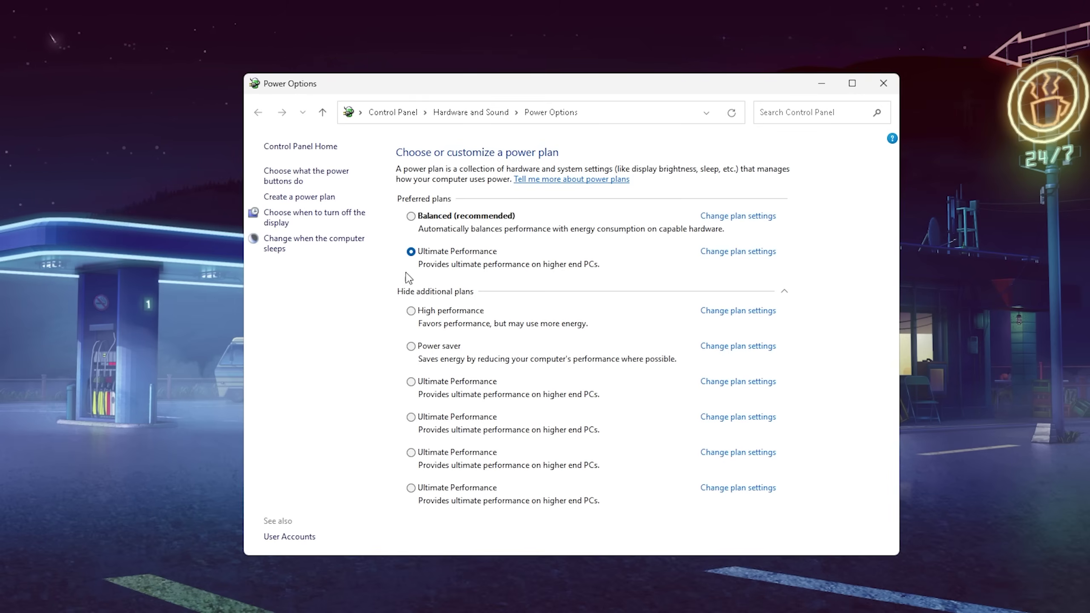
click(762, 292)
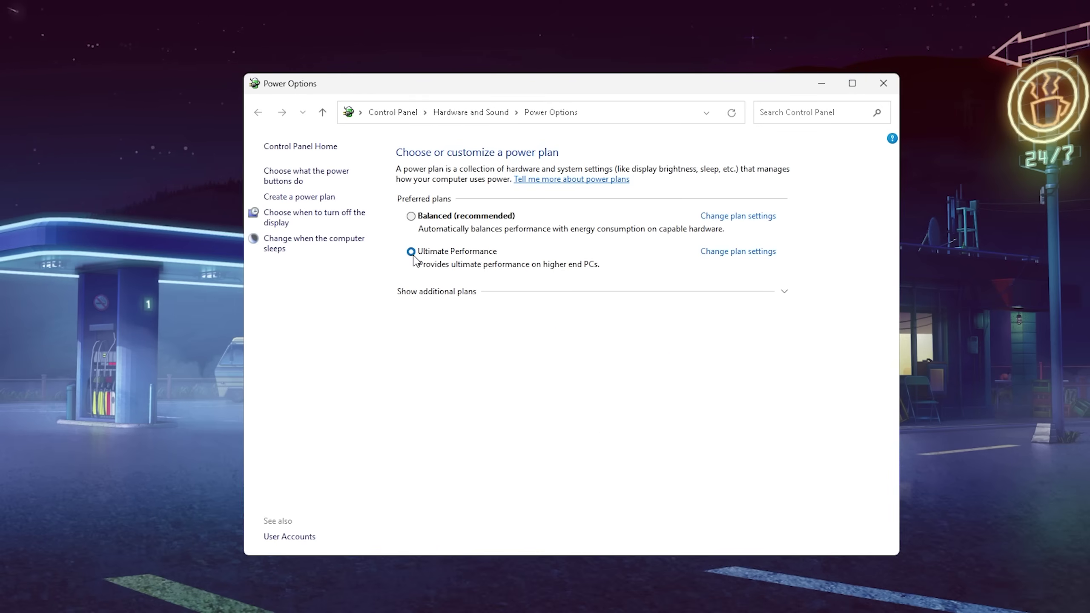